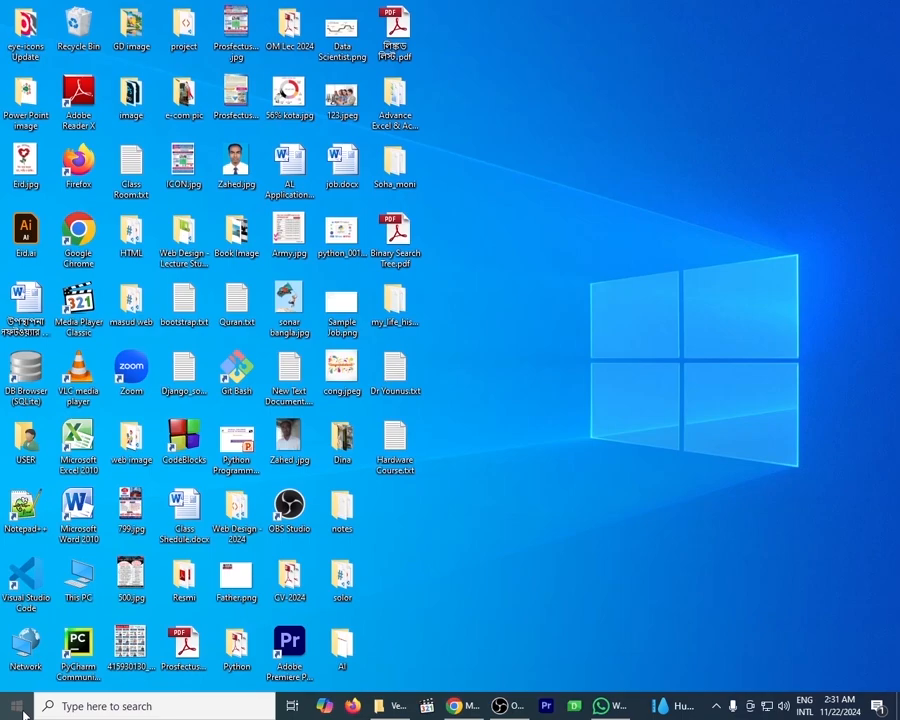
pyautogui.click(17, 706)
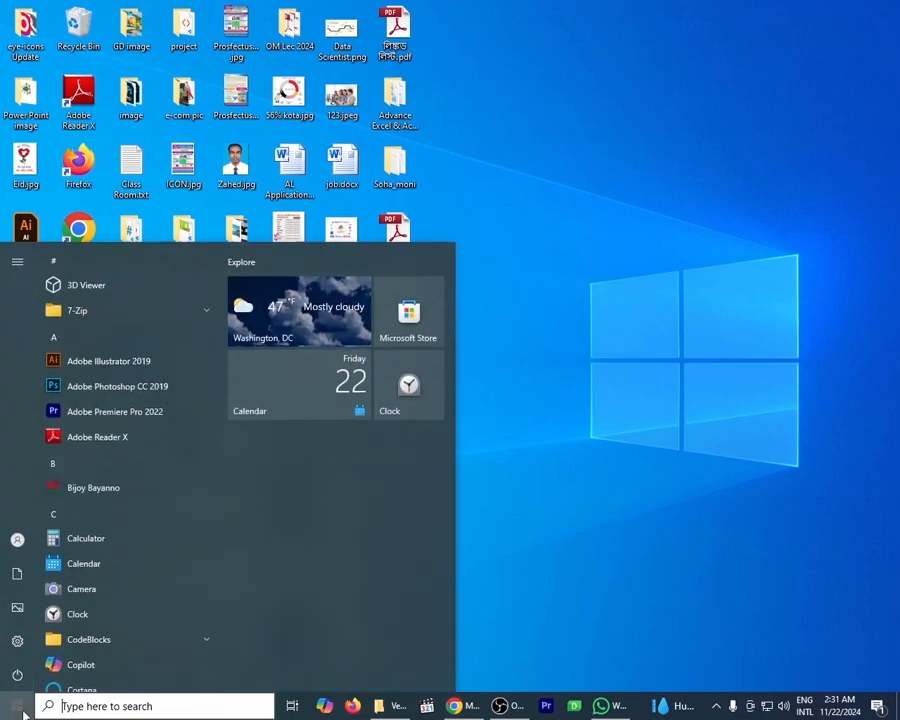
pyautogui.click(547, 571)
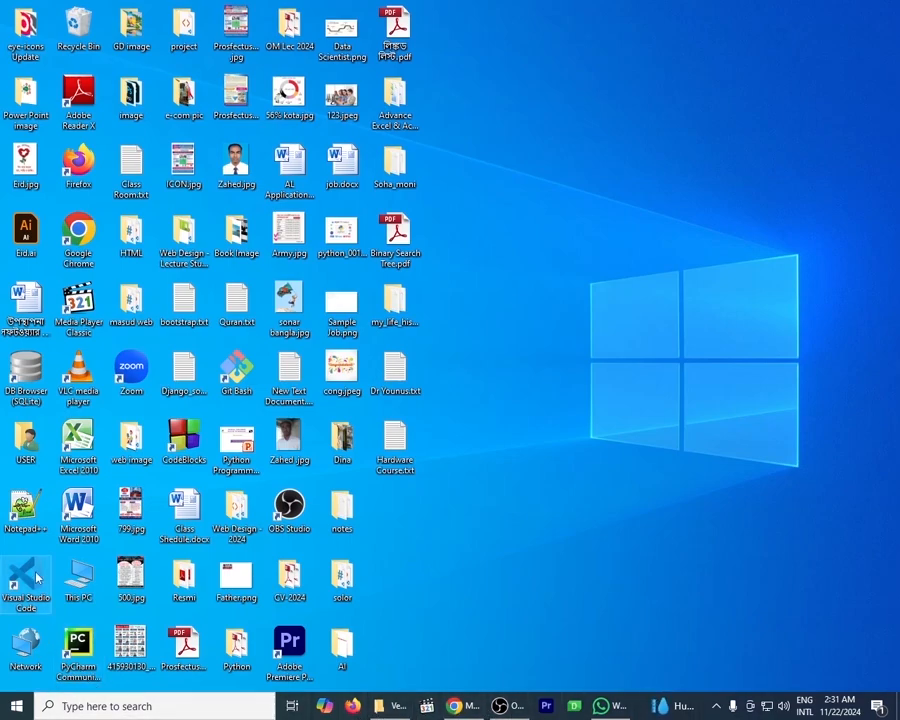
pyautogui.doubleClick(78, 440)
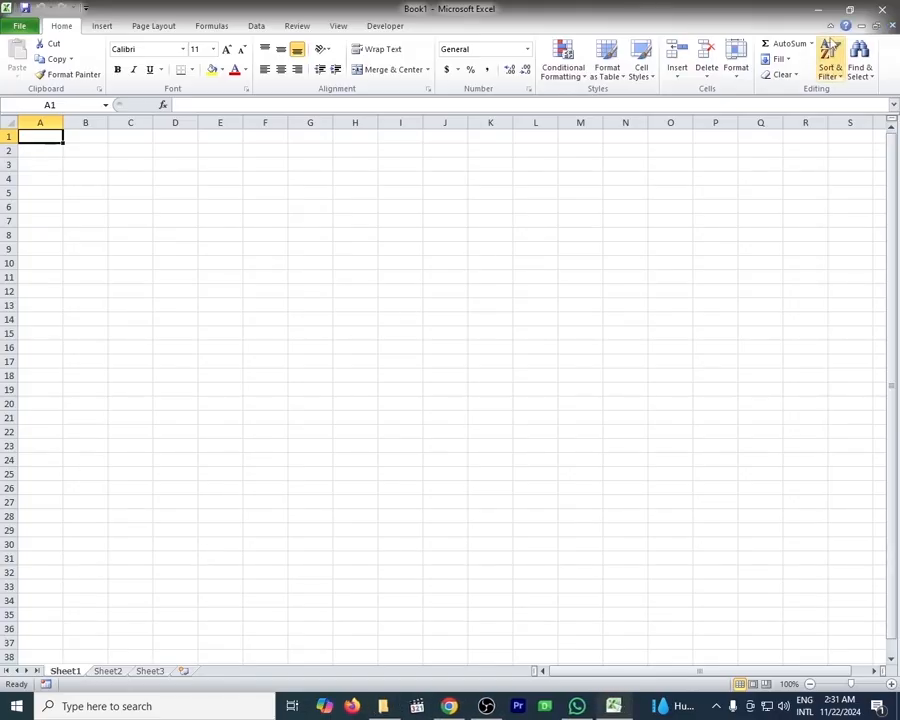
pyautogui.click(885, 8)
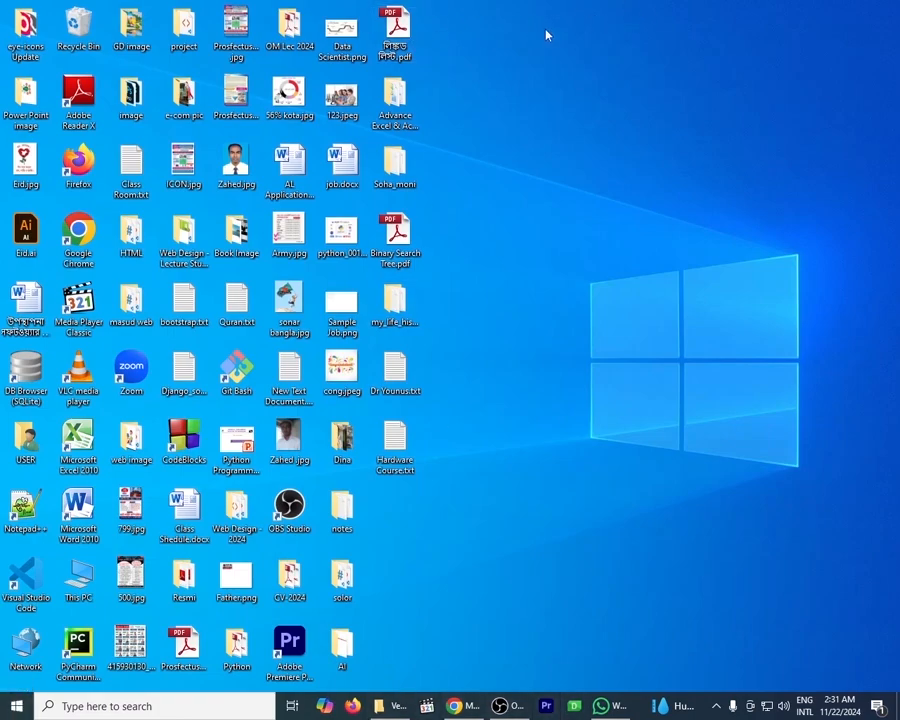
# Launch Microsoft Excel 2010 from the Microsoft Office program group with a blank workbook.
pyautogui.click(18, 710)
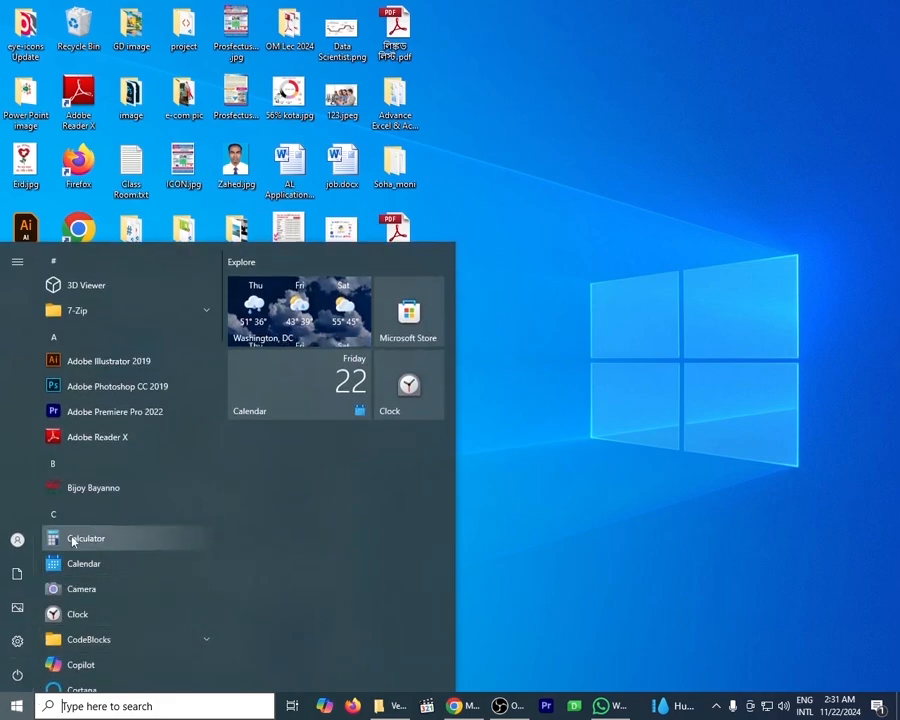
pyautogui.scroll(-3, 80, 536)
pyautogui.scroll(-5, 92, 534)
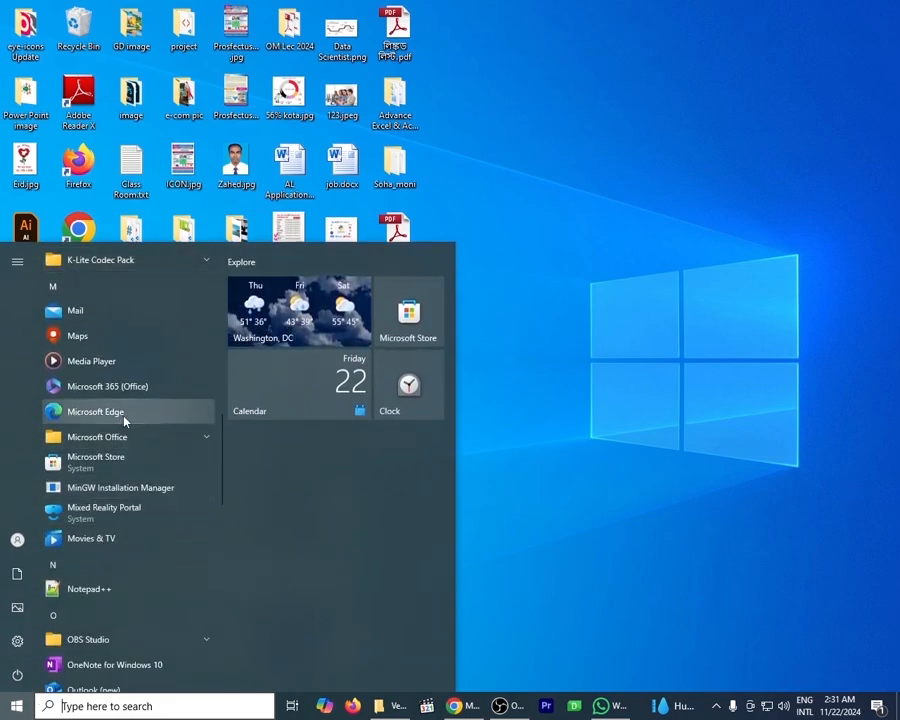
pyautogui.click(125, 438)
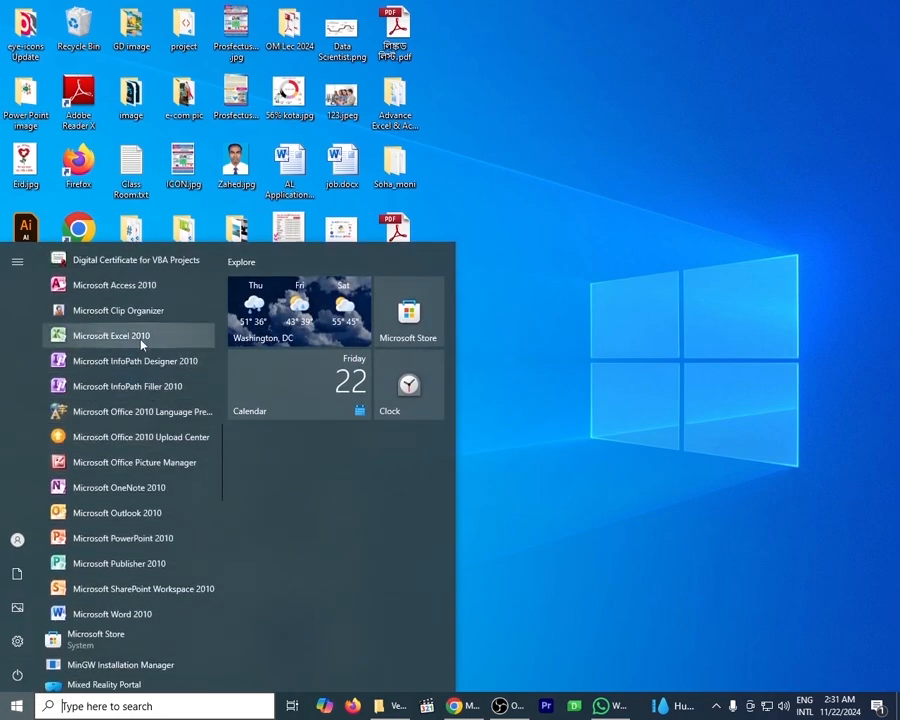
pyautogui.click(112, 336)
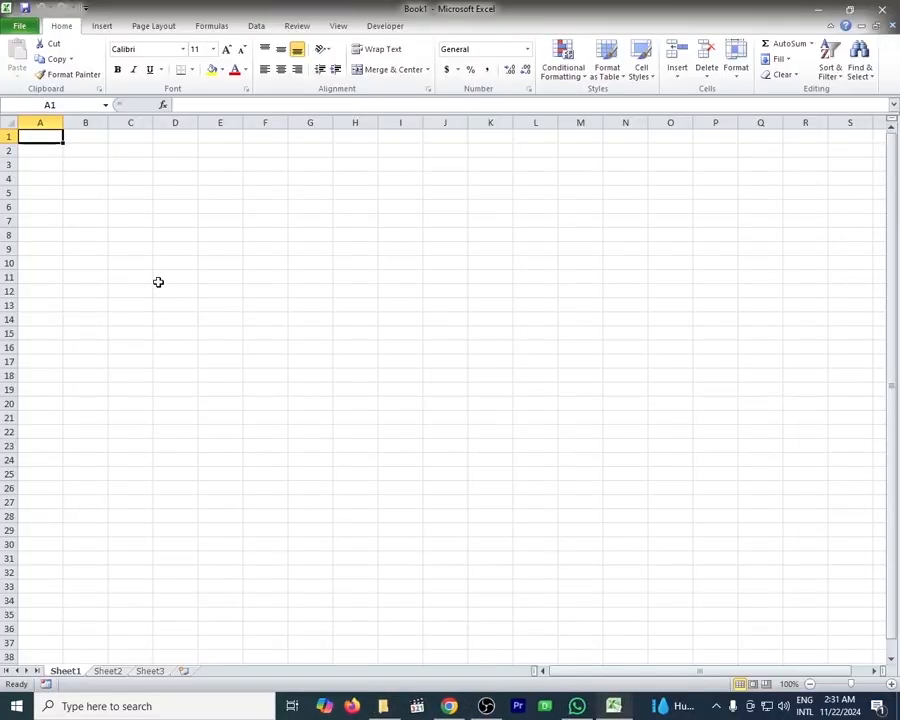
# Enter 45 in cell C4 and 5 in cell D4 of Sheet1.
pyautogui.click(132, 179)
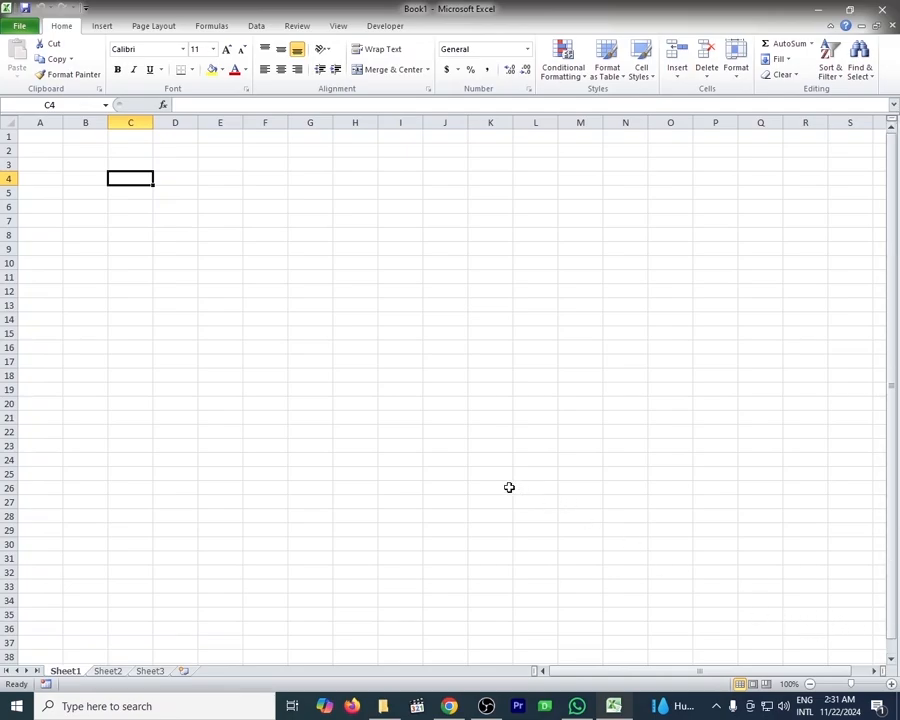
pyautogui.write('45')
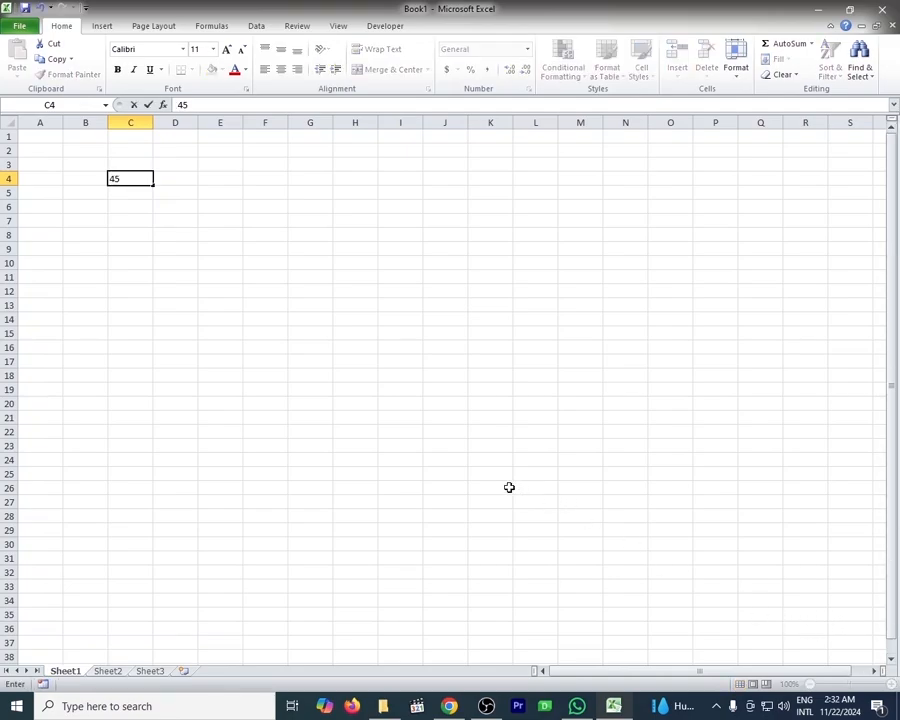
pyautogui.press('Tab')
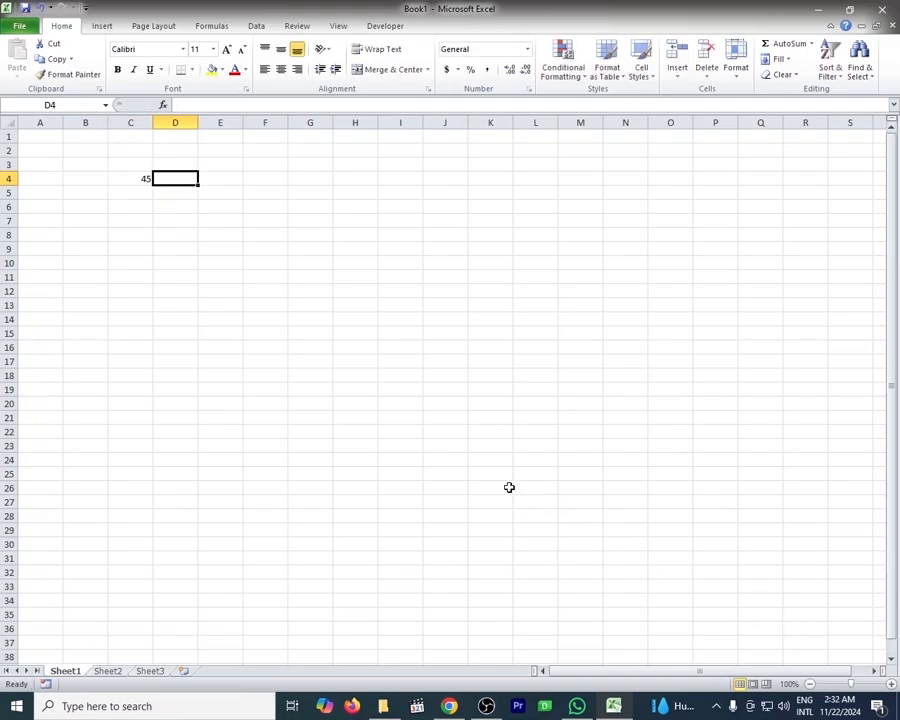
pyautogui.write('5')
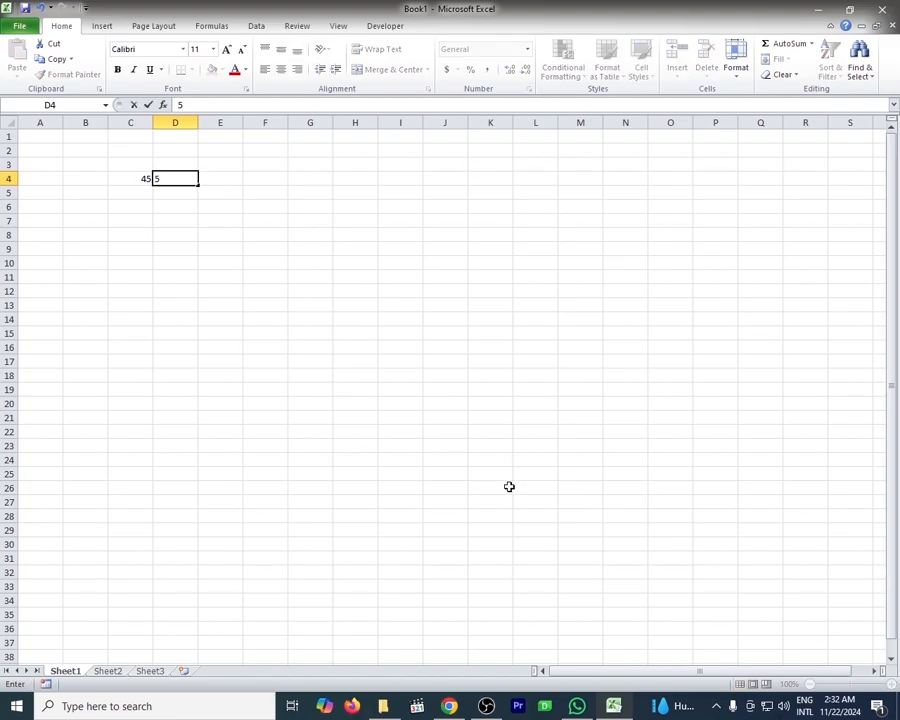
pyautogui.press('Tab')
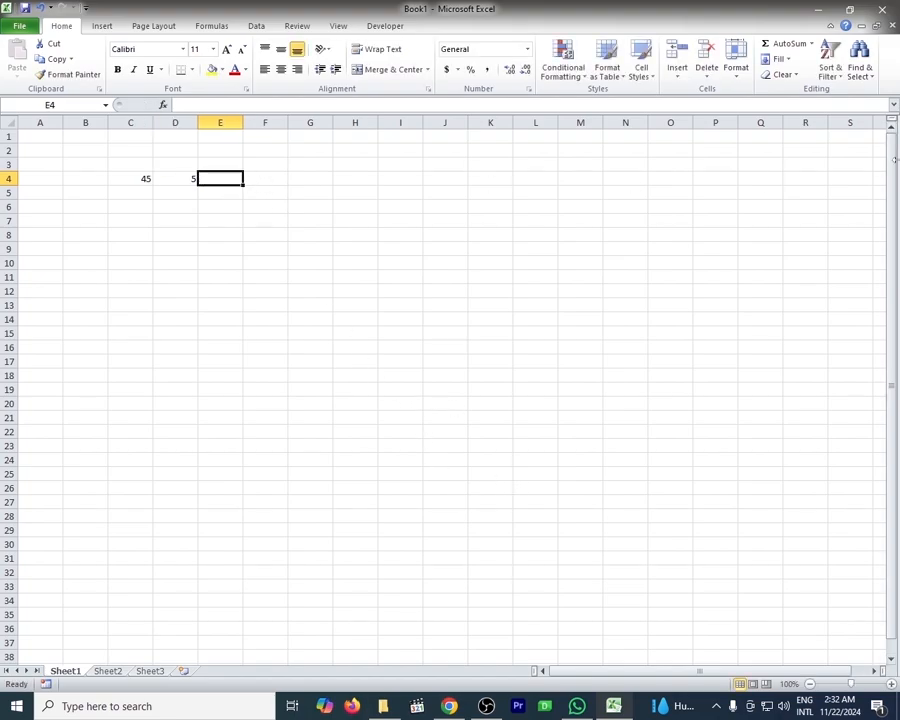
# Add the two numbers in cell E4 with the formula =sum(C4+D4).
pyautogui.write('=')
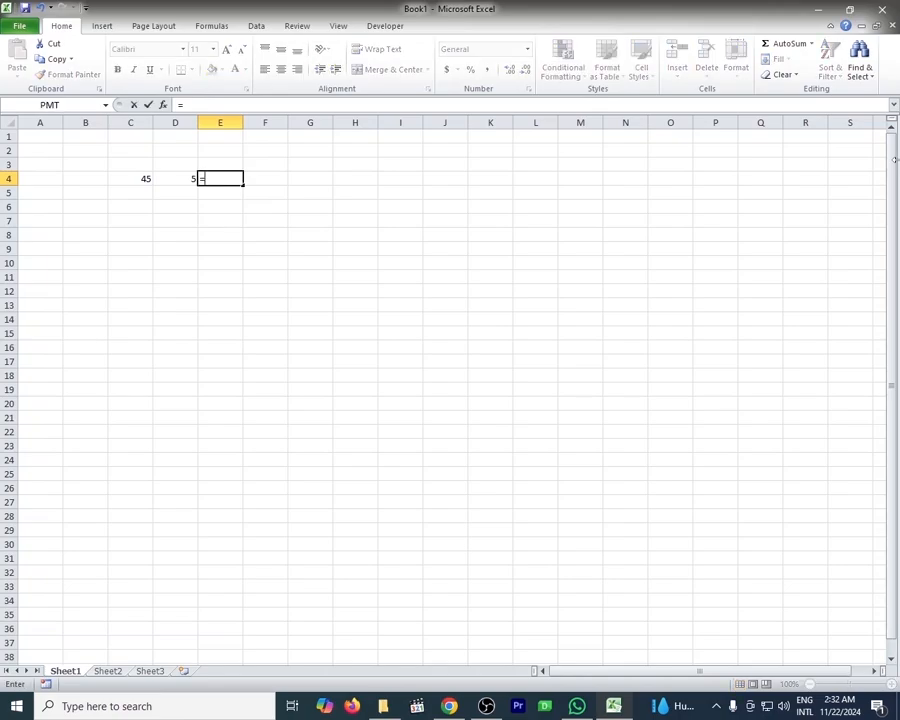
pyautogui.write('su')
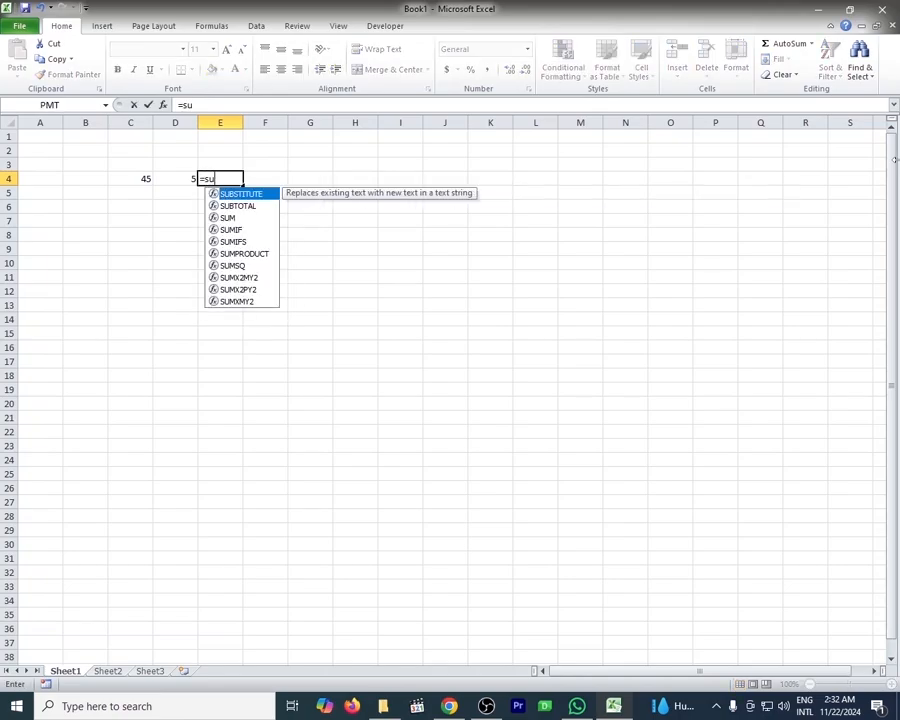
pyautogui.write('m(')
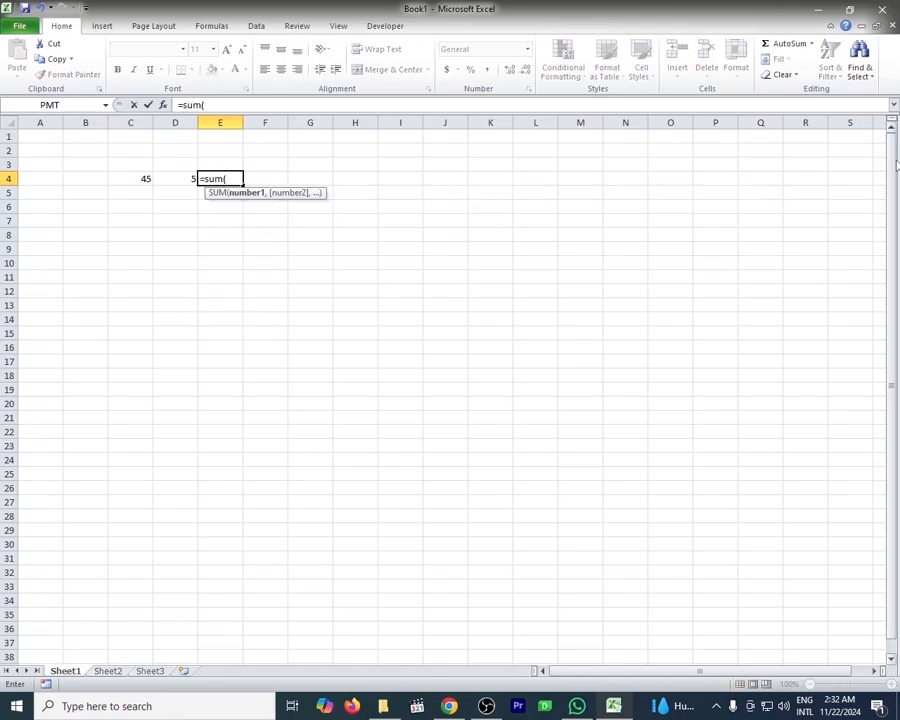
pyautogui.click(142, 179)
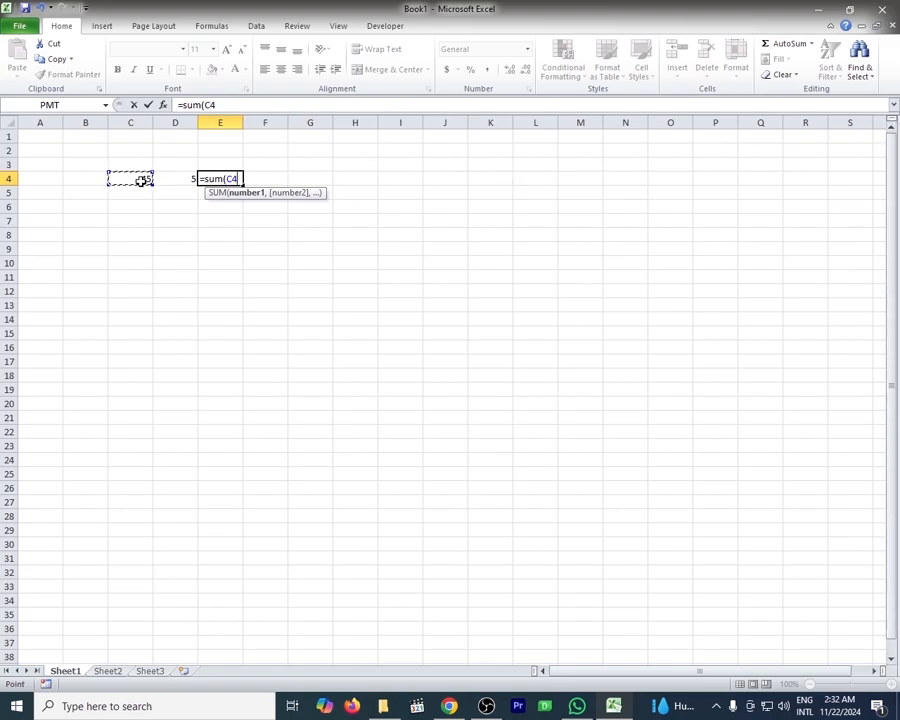
pyautogui.write('+')
pyautogui.click(189, 179)
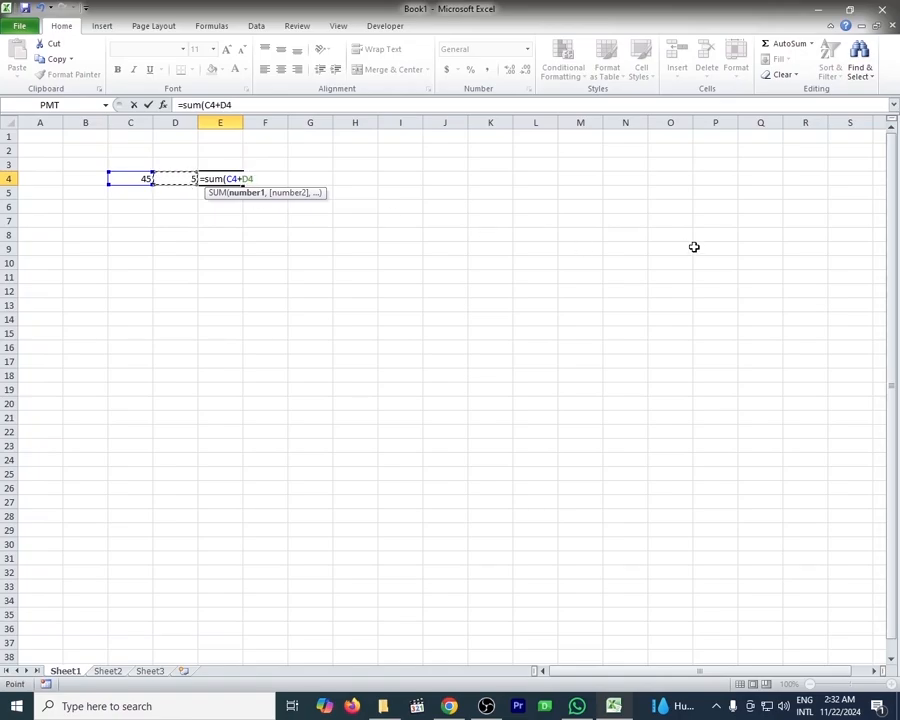
pyautogui.write(')')
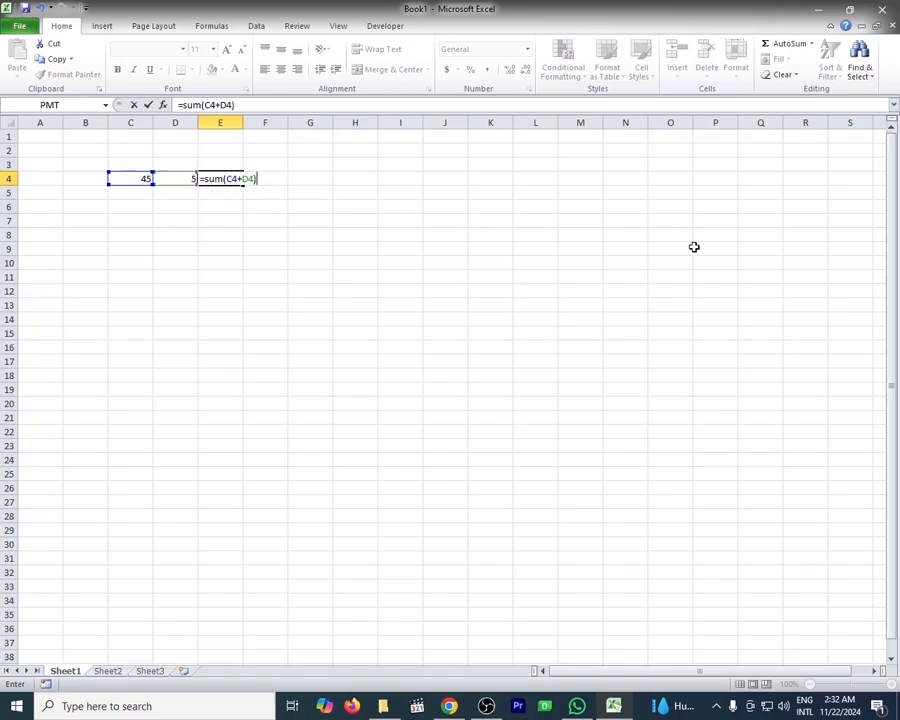
pyautogui.press('Return')
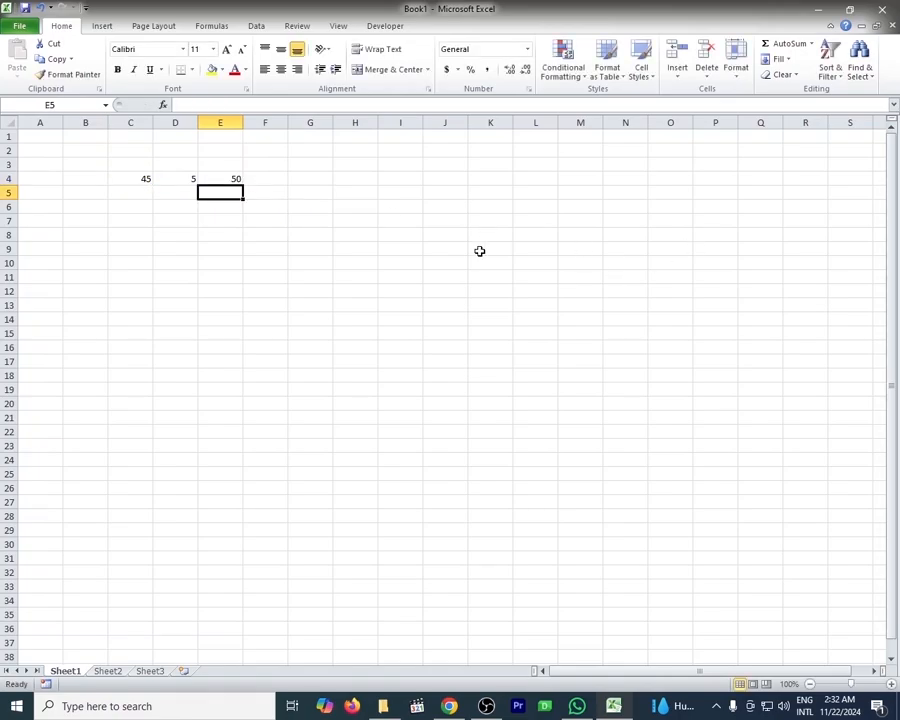
# Examine the parts of the formula in E4 and the cell addresses of the two numbers it references.
pyautogui.click(238, 177)
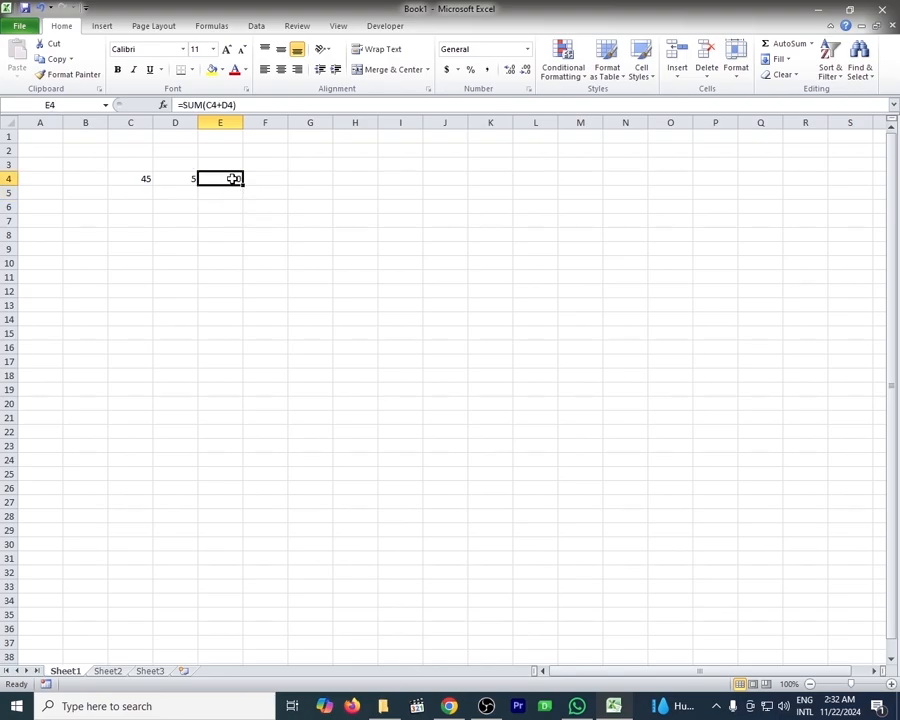
pyautogui.click(181, 105)
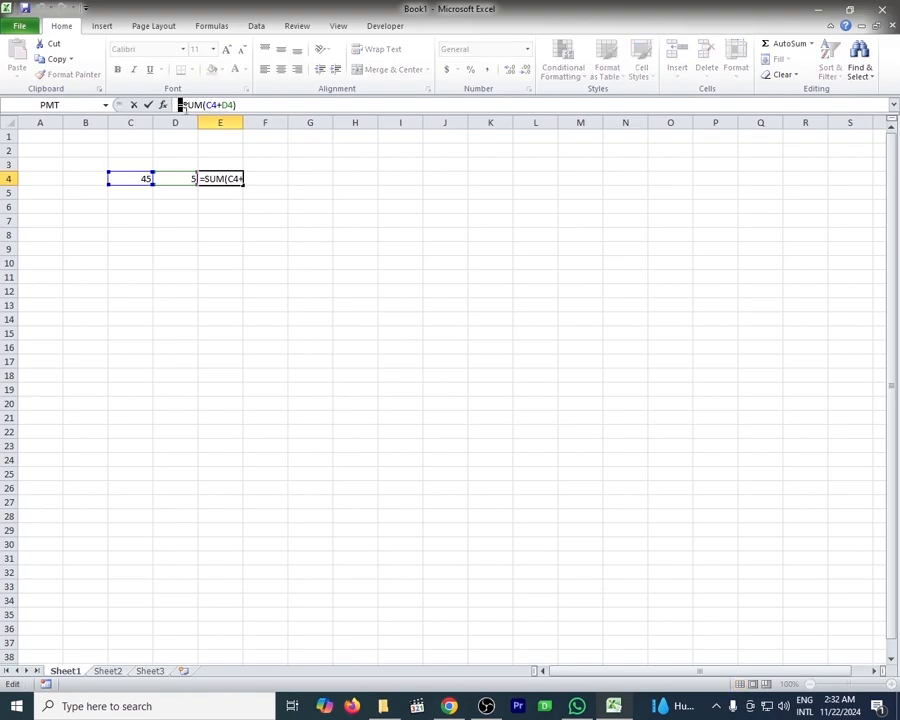
pyautogui.moveTo(182, 105); pyautogui.dragTo(203, 105)
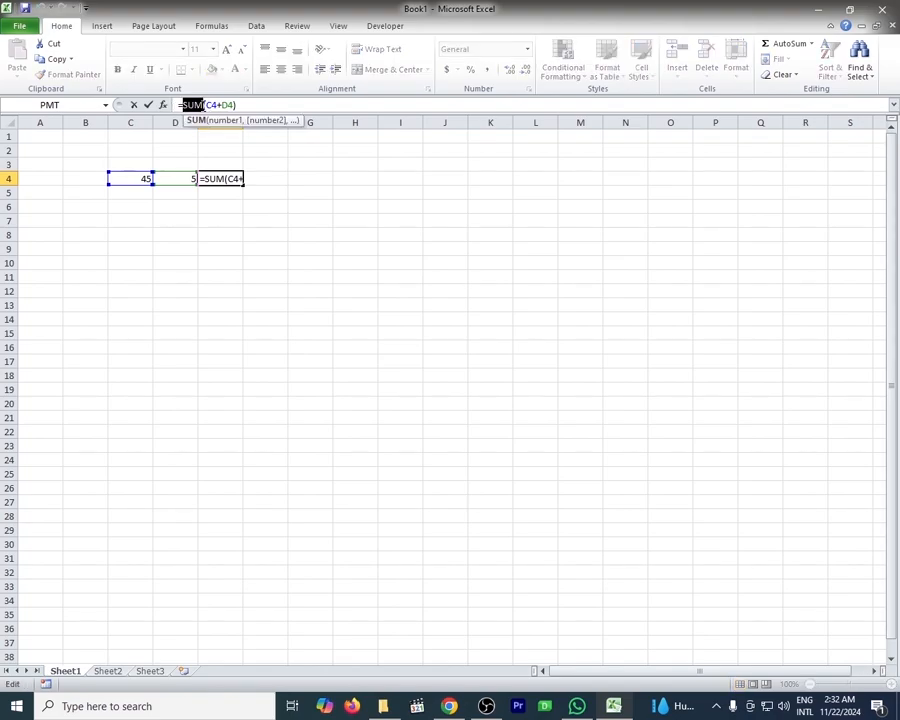
pyautogui.click(203, 105)
pyautogui.moveTo(220, 105); pyautogui.dragTo(231, 105)
pyautogui.press('Return')
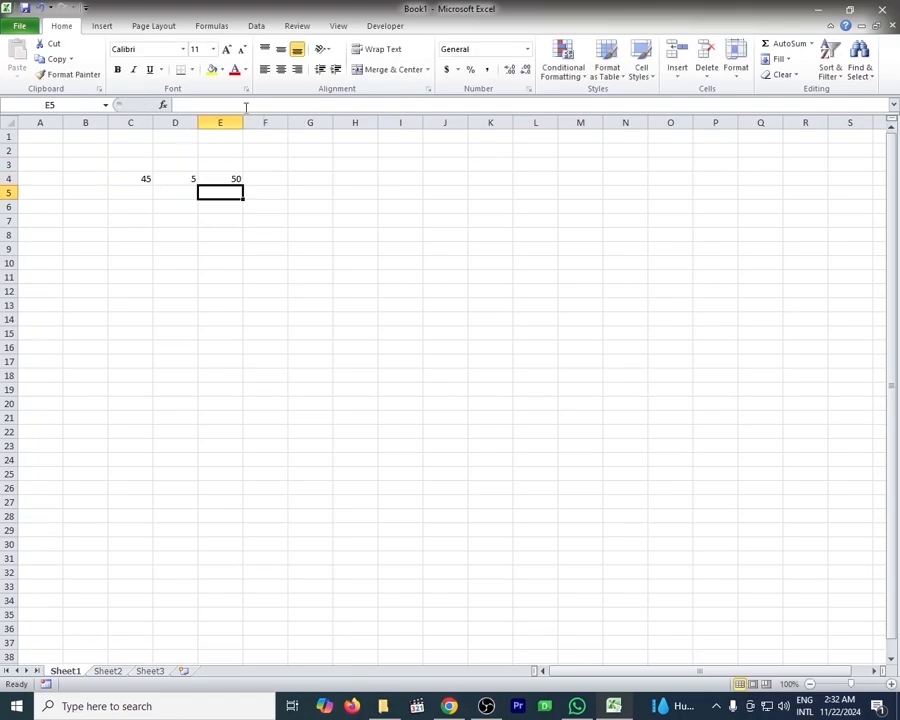
pyautogui.click(138, 177)
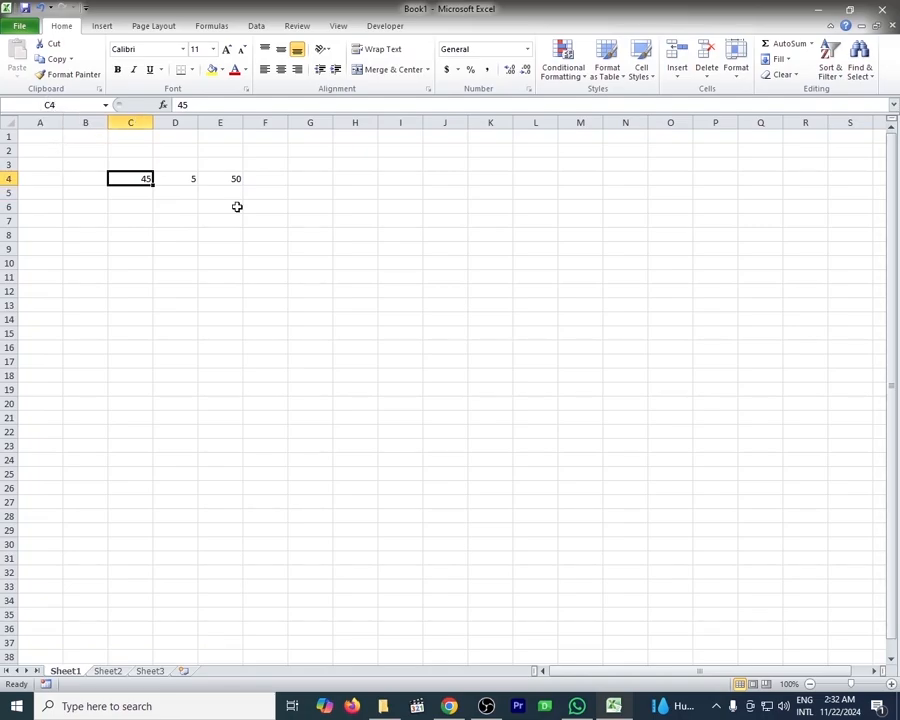
pyautogui.click(190, 178)
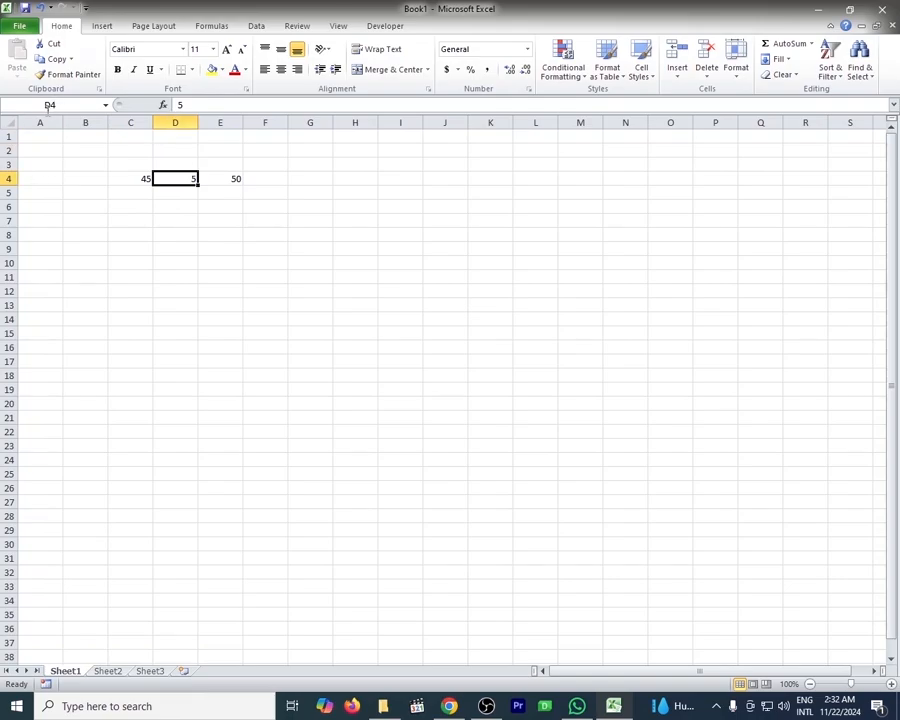
pyautogui.click(234, 179)
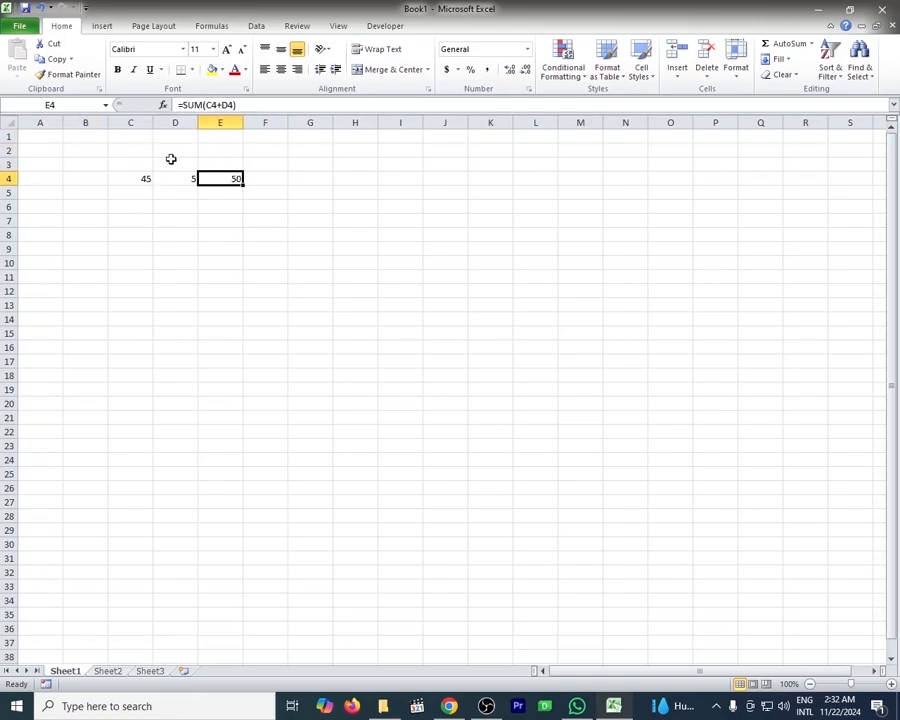
# Insert a blank row at row 3 above the numbers and check the cell references in the shifted row.
pyautogui.click(10, 164)
pyautogui.rightClick(12, 165)
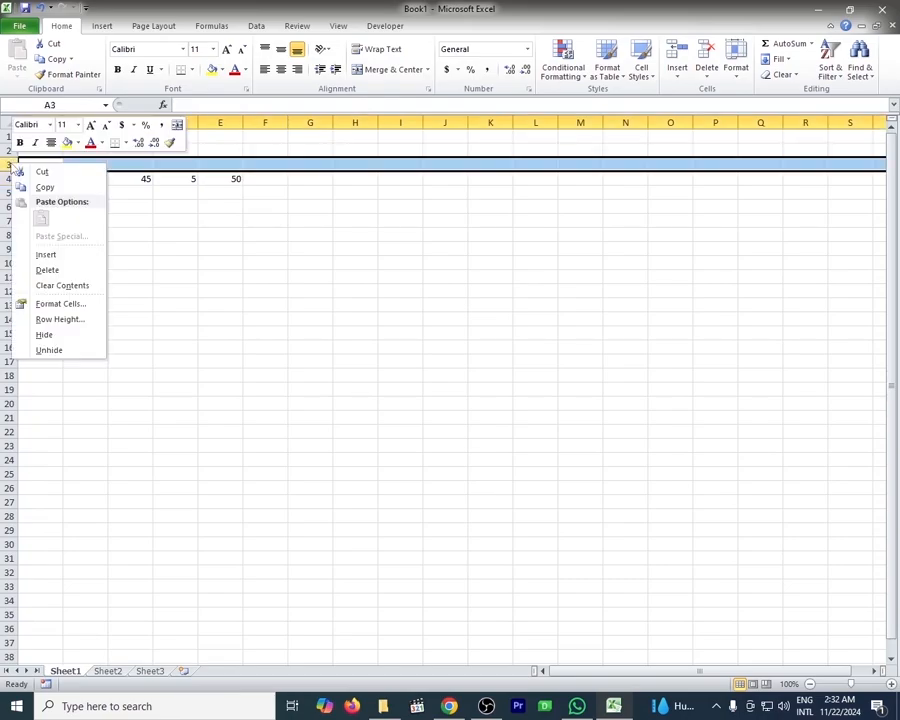
pyautogui.click(60, 256)
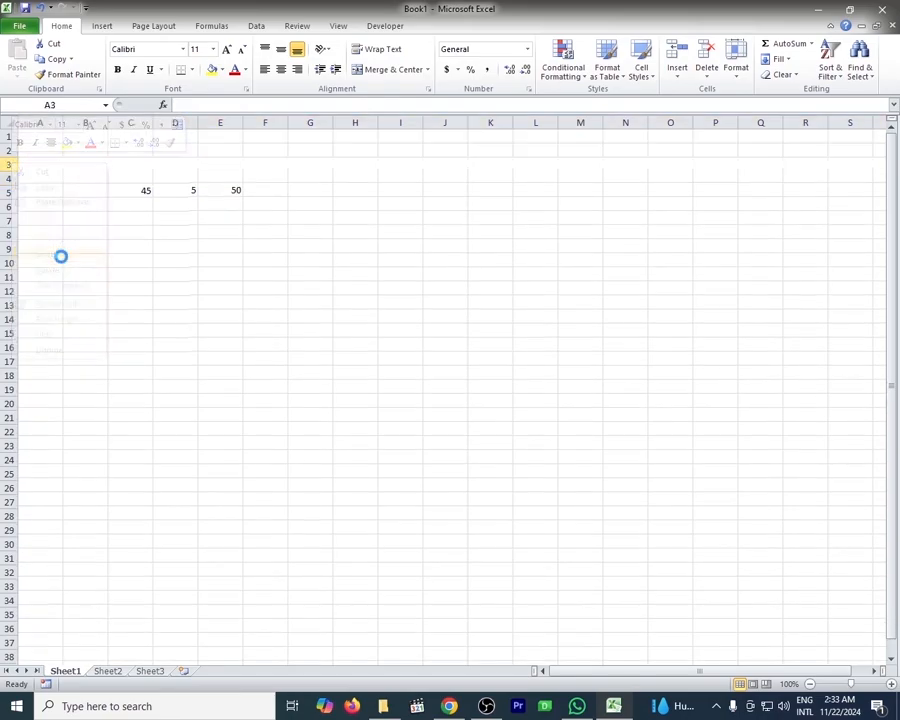
pyautogui.click(222, 194)
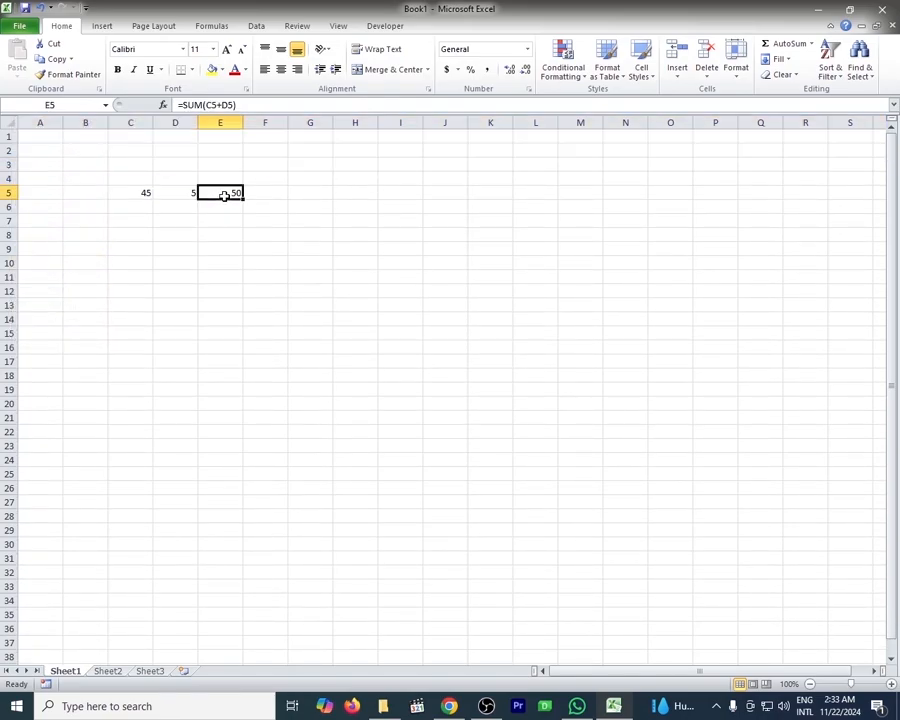
pyautogui.click(139, 192)
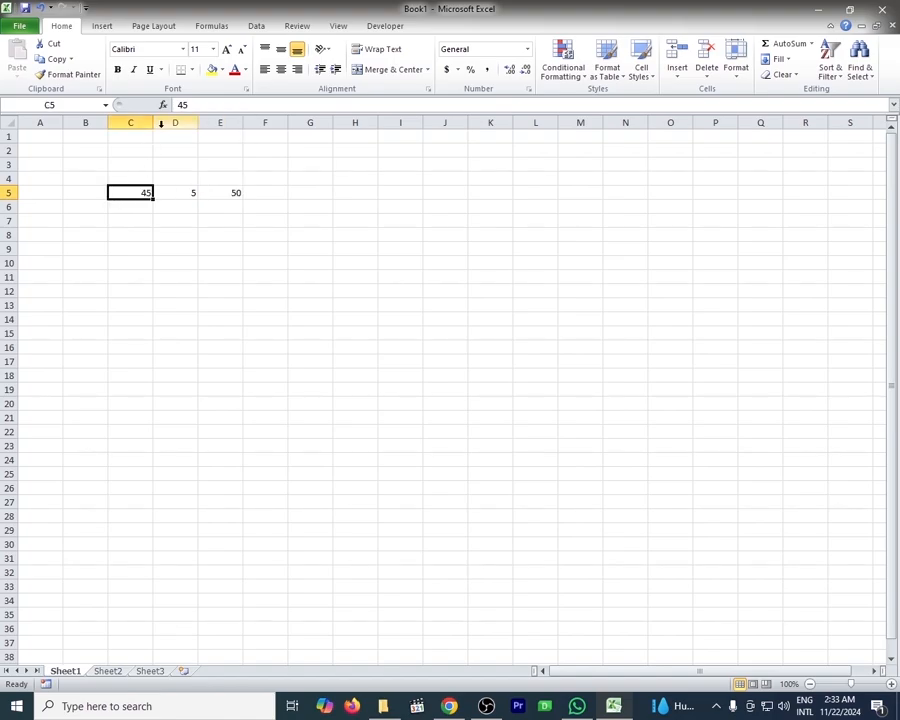
pyautogui.click(183, 192)
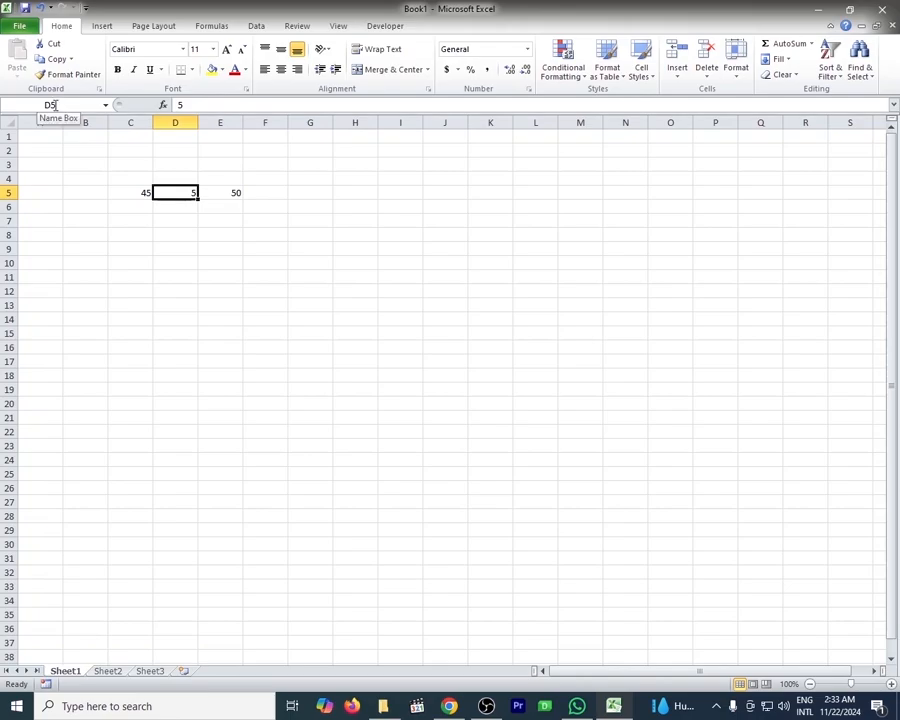
# Change the formula in cell E5 to subtraction, =SUM(C5-D5).
pyautogui.click(228, 192)
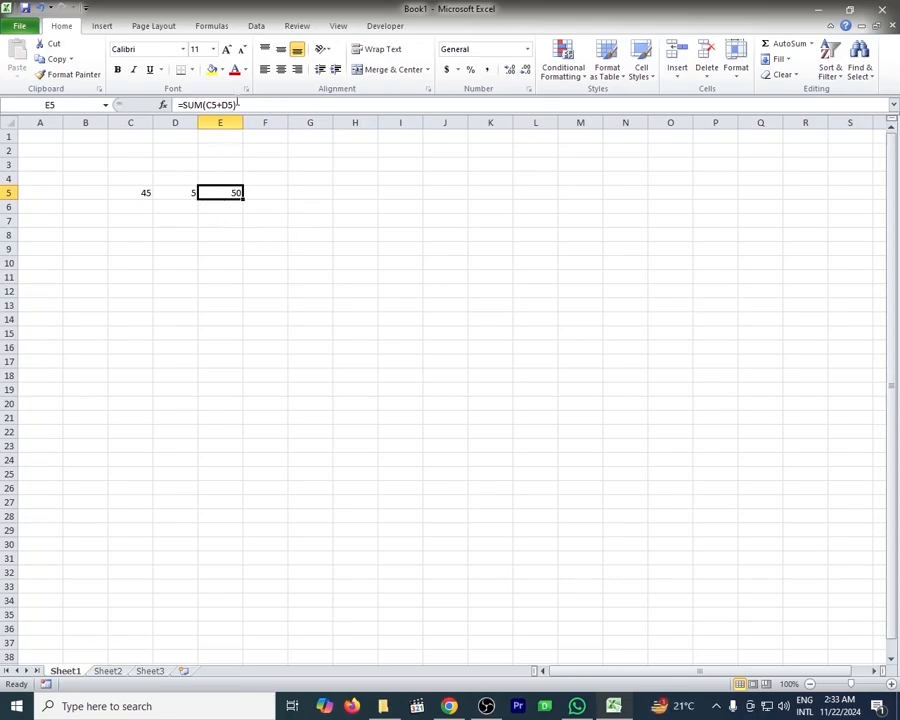
pyautogui.click(221, 104)
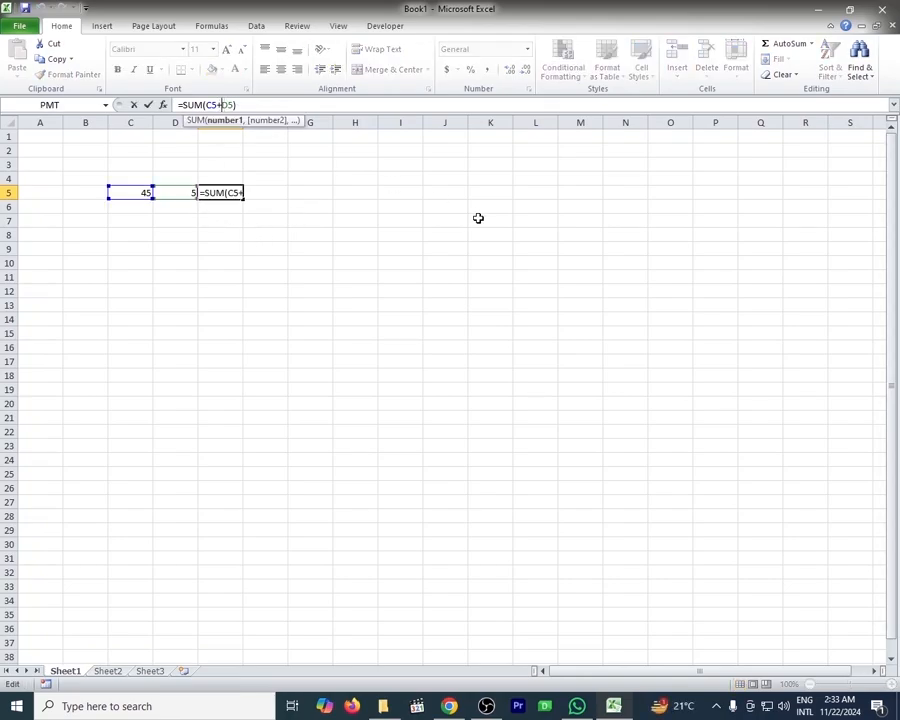
pyautogui.press('BackSpace')
pyautogui.write('-')
pyautogui.press('Return')
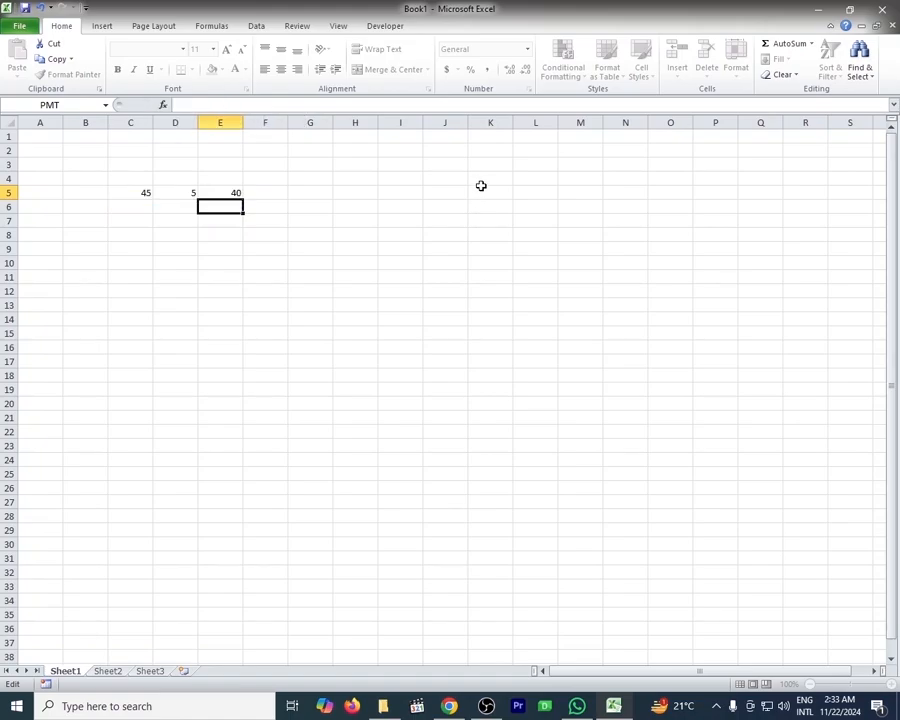
# Change the formula in cell E5 to multiplication, =SUM(C5*D5).
pyautogui.click(232, 195)
pyautogui.click(220, 104)
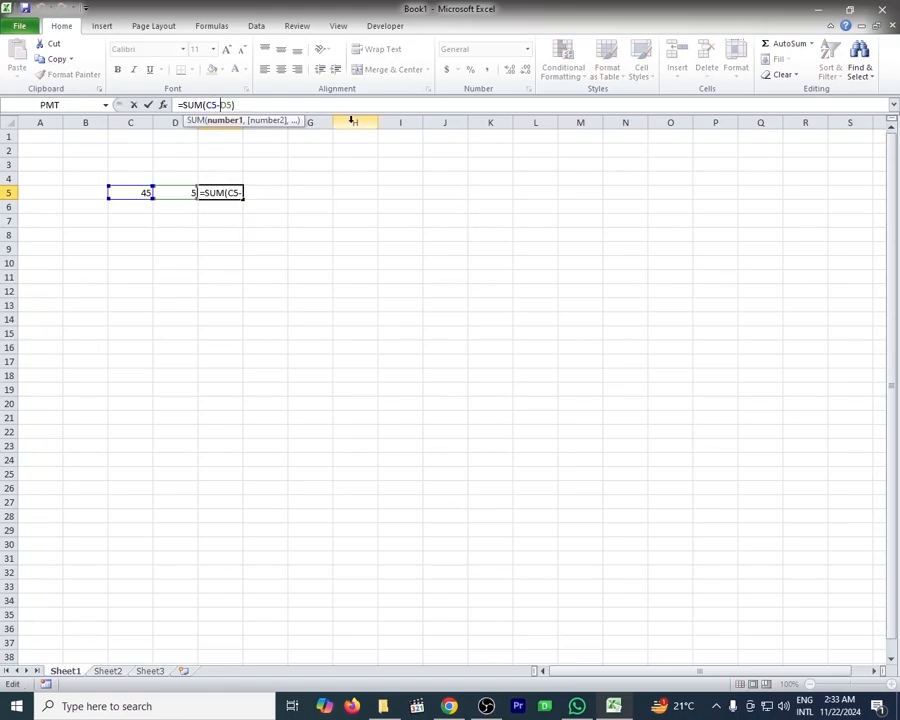
pyautogui.press('BackSpace')
pyautogui.write('*')
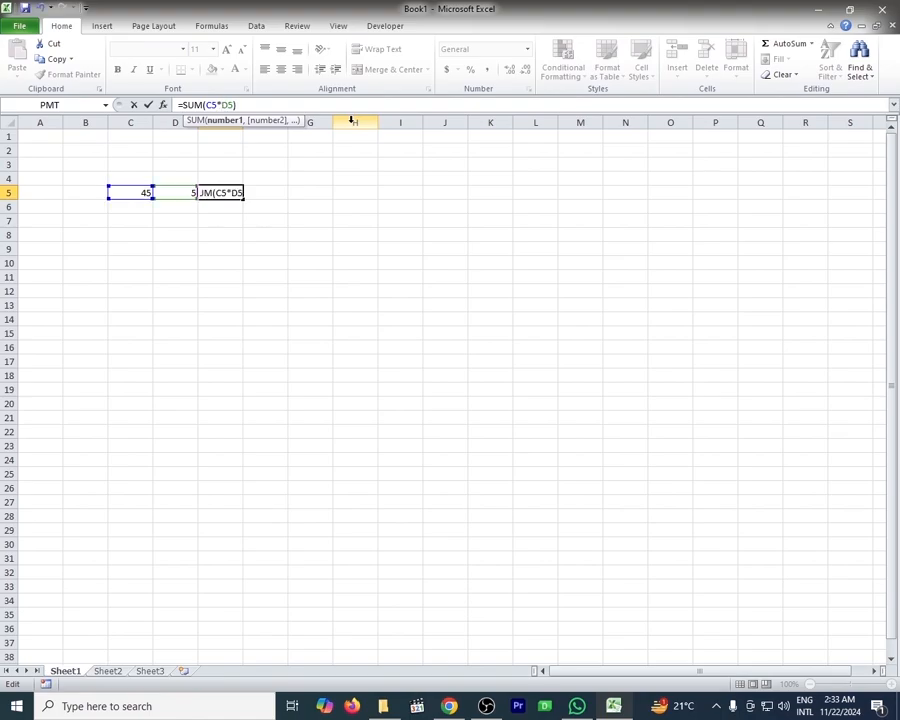
pyautogui.press('Return')
# Change the formula in cell E5 to division, =SUM(C5/D5).
pyautogui.click(234, 193)
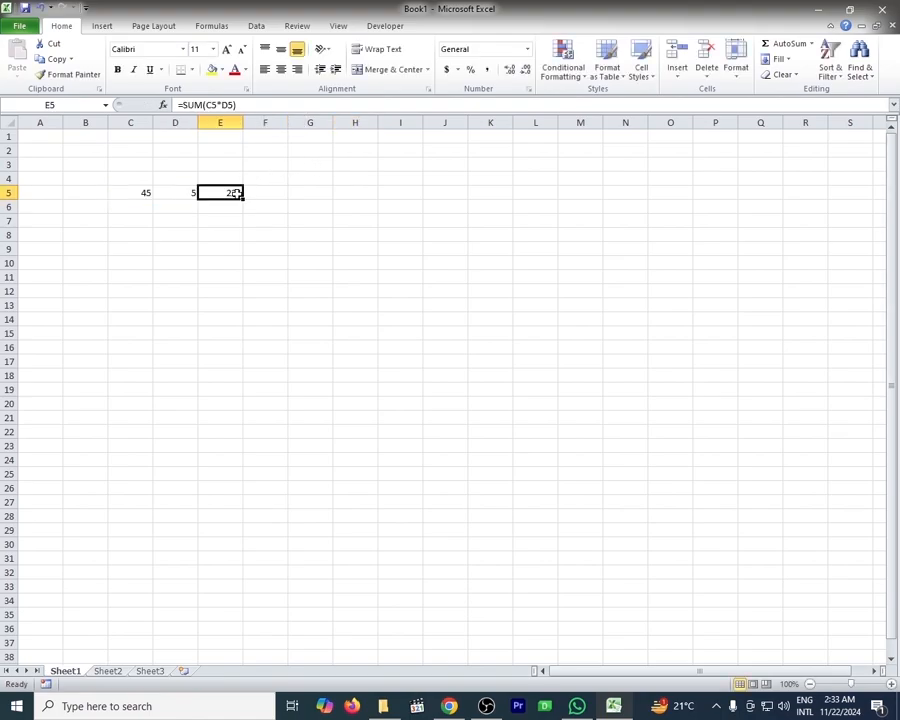
pyautogui.click(222, 105)
pyautogui.press('BackSpace')
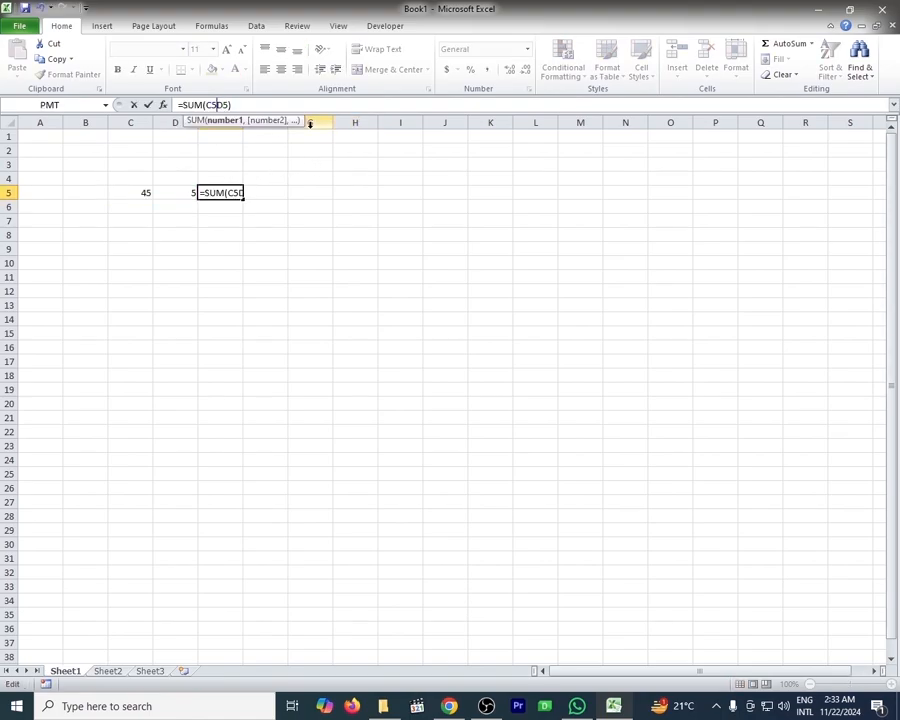
pyautogui.write('/')
pyautogui.press('Return')
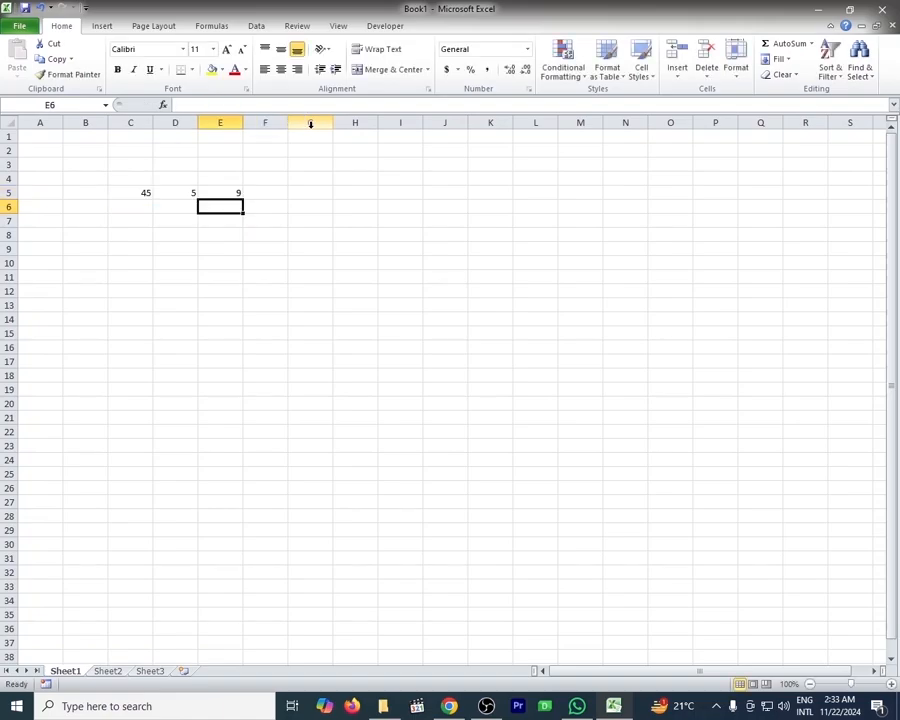
# Clear the division formula from cell E5 and set D5 to 75.
pyautogui.click(207, 193)
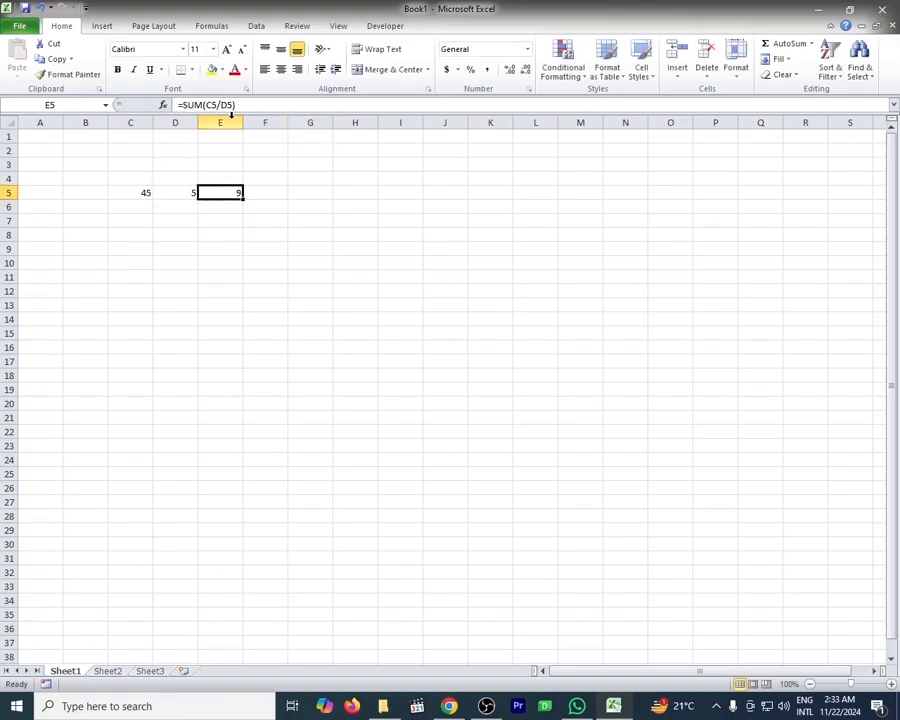
pyautogui.press('Delete')
pyautogui.click(186, 191)
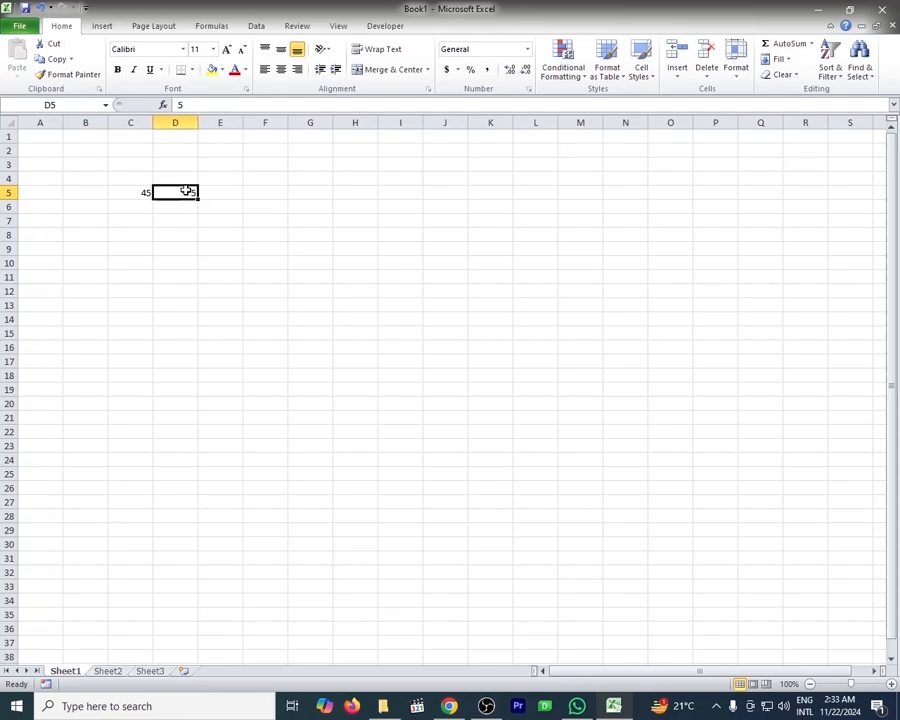
pyautogui.write('75')
pyautogui.press('Tab')
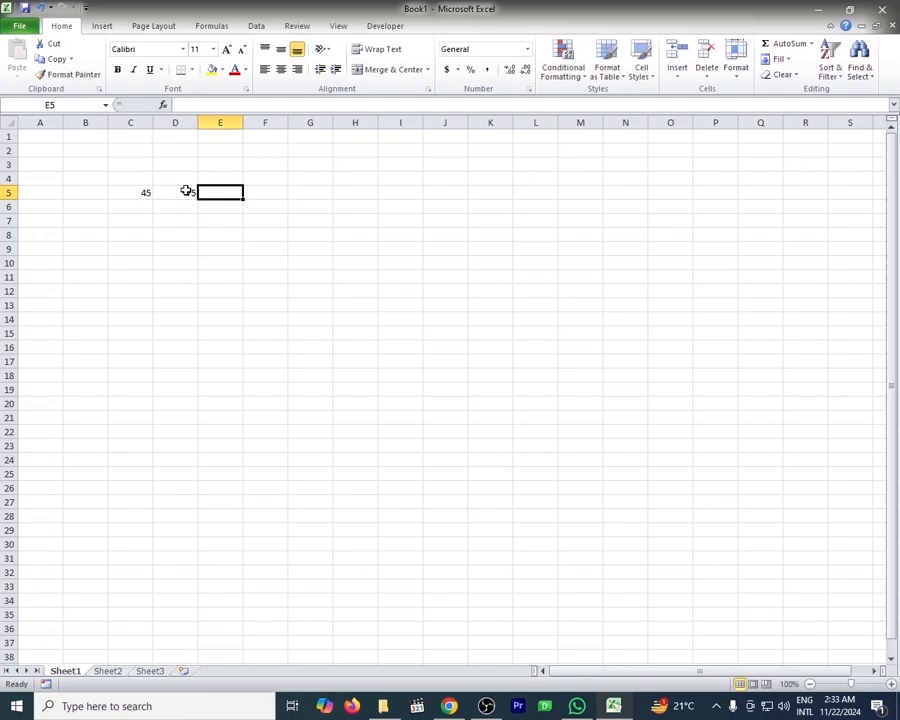
# Fill the rest of C5:G9 with two-digit numbers, row 5 reading 45, 75, 75, 75, 84 and row 9 reading 45, 45, 61, 45, 54.
pyautogui.write('75')
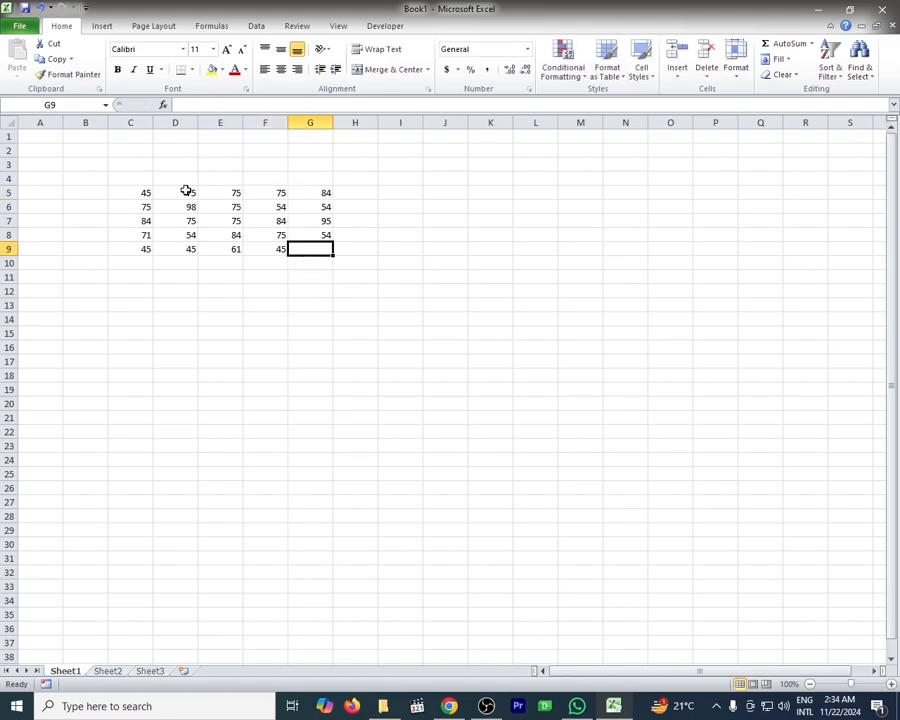
pyautogui.write('4')
pyautogui.press('Tab')
pyautogui.press('Up')
pyautogui.press('Up')
pyautogui.press('Up')
pyautogui.press('Up')
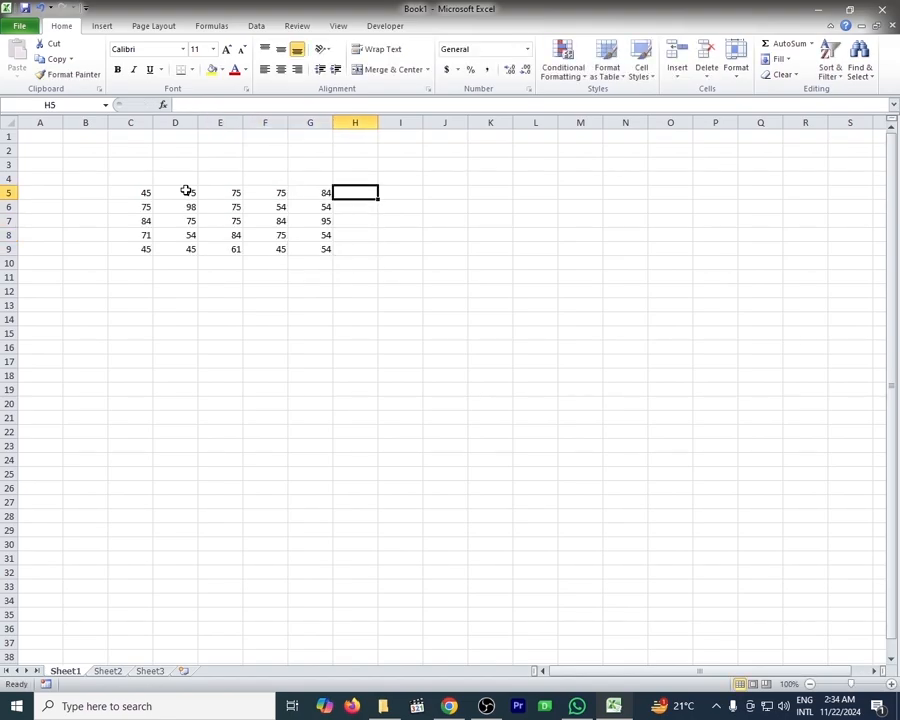
# Go through the numbers in row 5 from C5 to G5 and check their cell addresses.
pyautogui.click(129, 193)
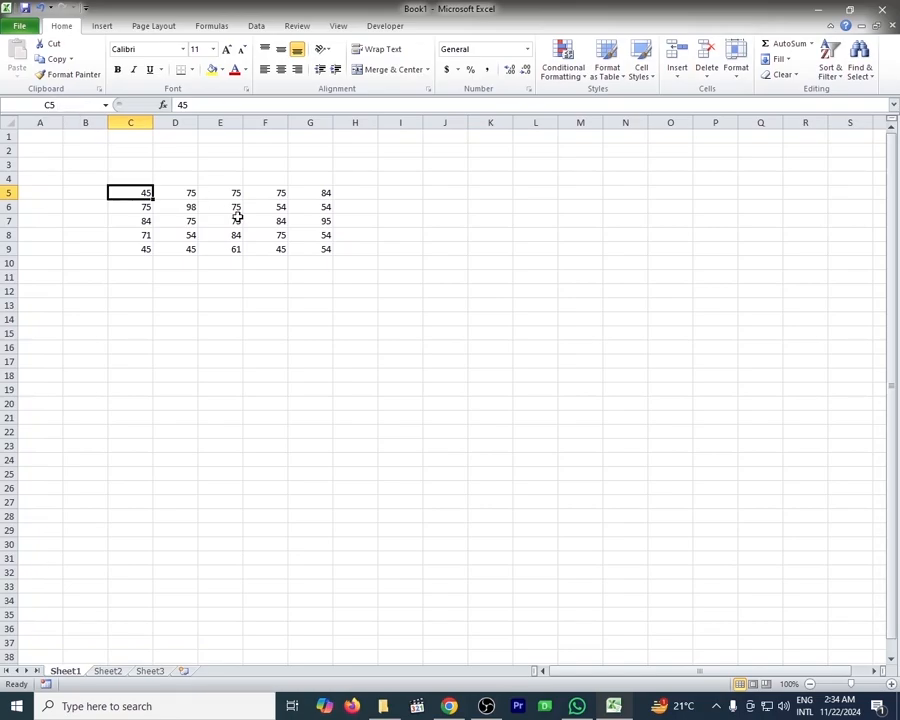
pyautogui.click(190, 193)
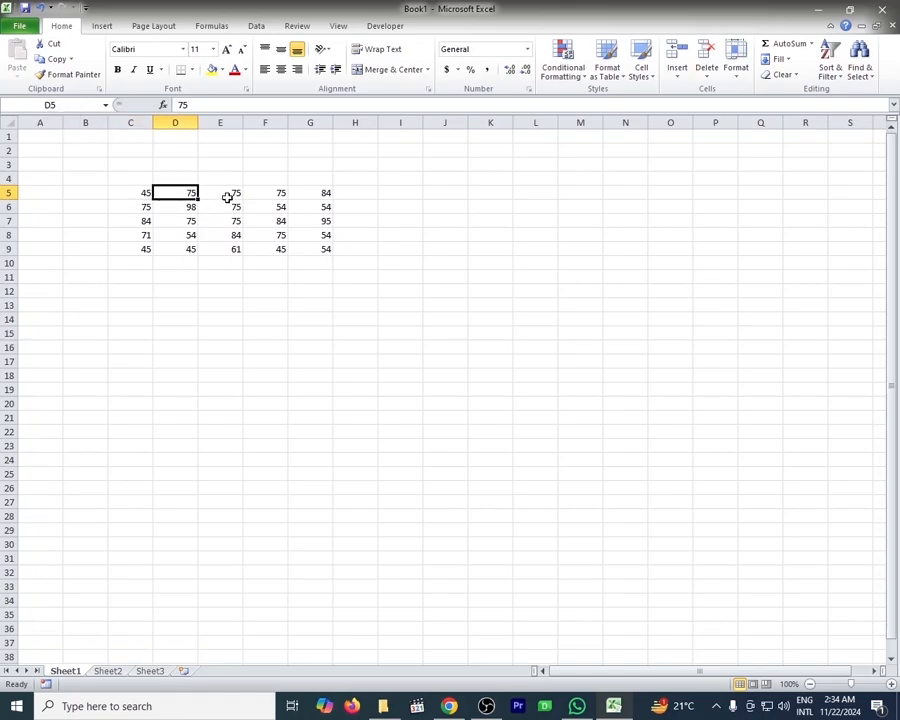
pyautogui.click(229, 195)
pyautogui.click(254, 194)
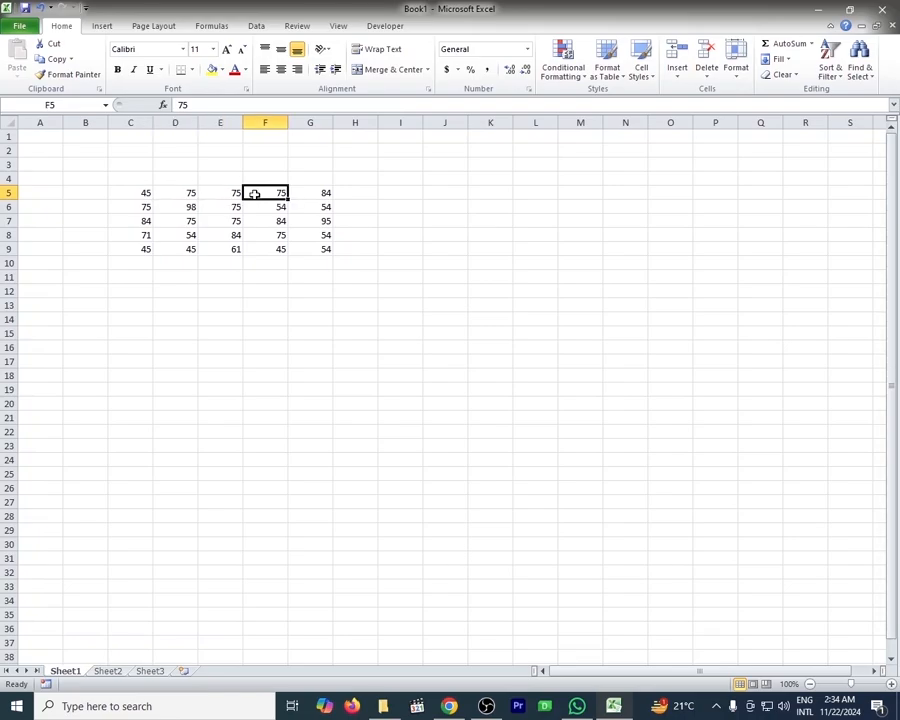
pyautogui.click(307, 193)
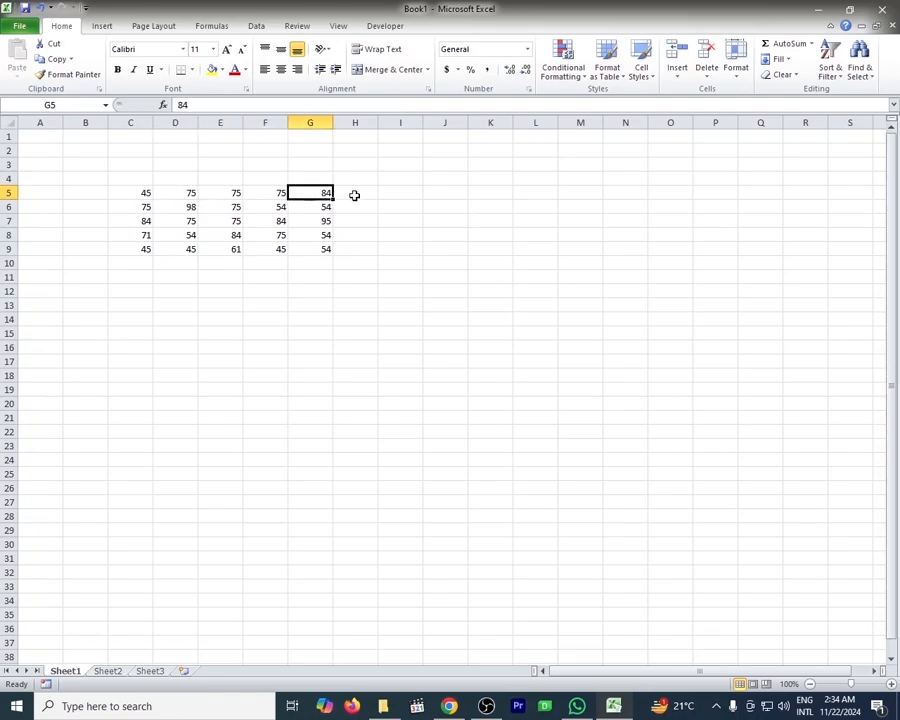
# Add the five numbers of row 5 in cell H5 with the formula =C5+D5+E5+F5+G5.
pyautogui.click(354, 195)
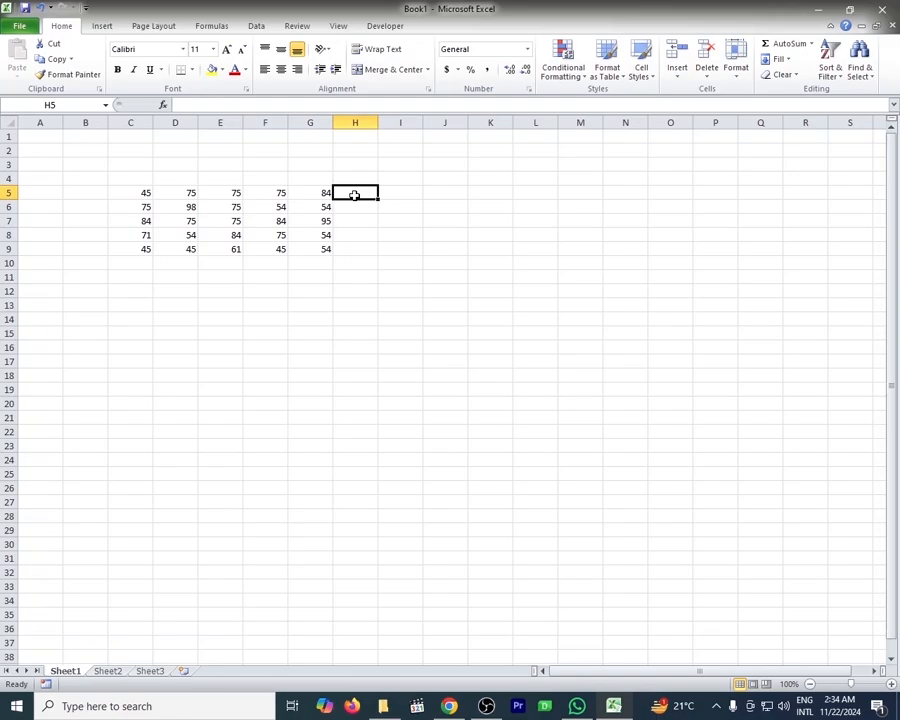
pyautogui.write('=')
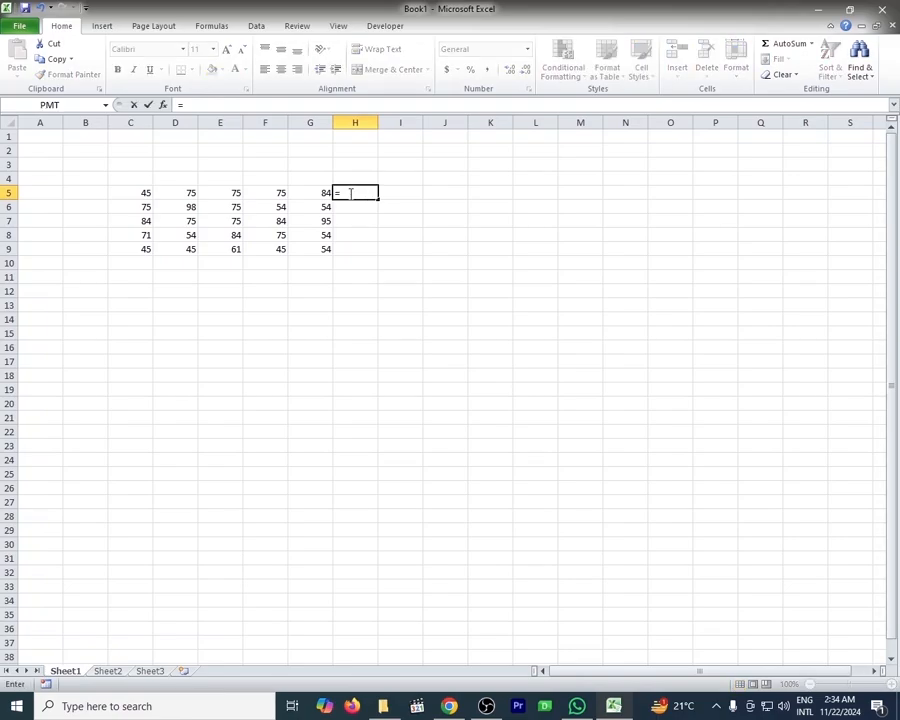
pyautogui.click(143, 192)
pyautogui.write('+')
pyautogui.click(193, 194)
pyautogui.write('+')
pyautogui.click(217, 195)
pyautogui.write('+')
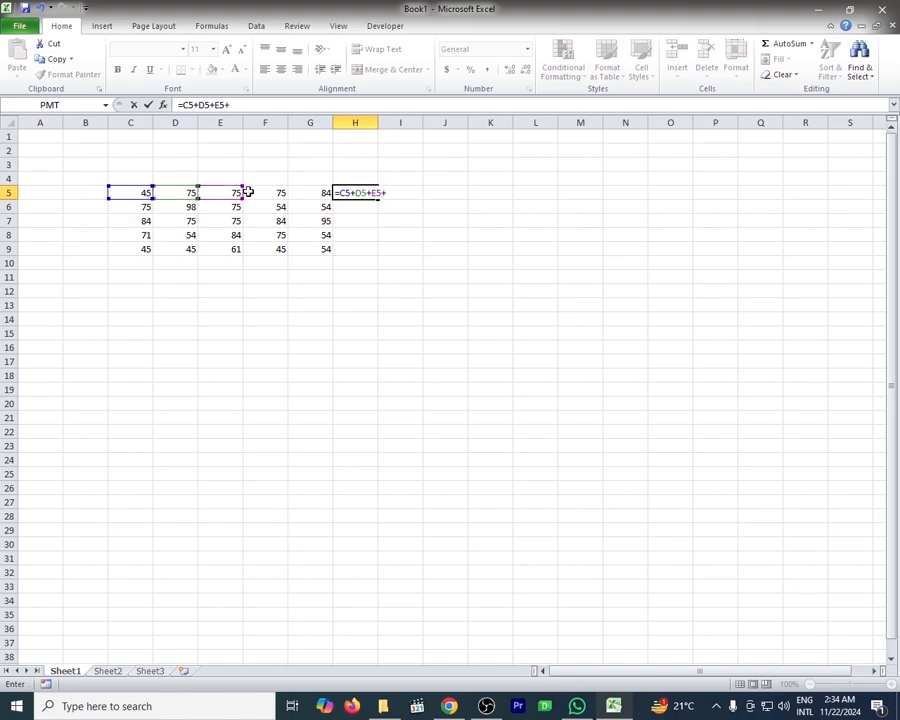
pyautogui.click(255, 195)
pyautogui.write('+')
pyautogui.click(305, 197)
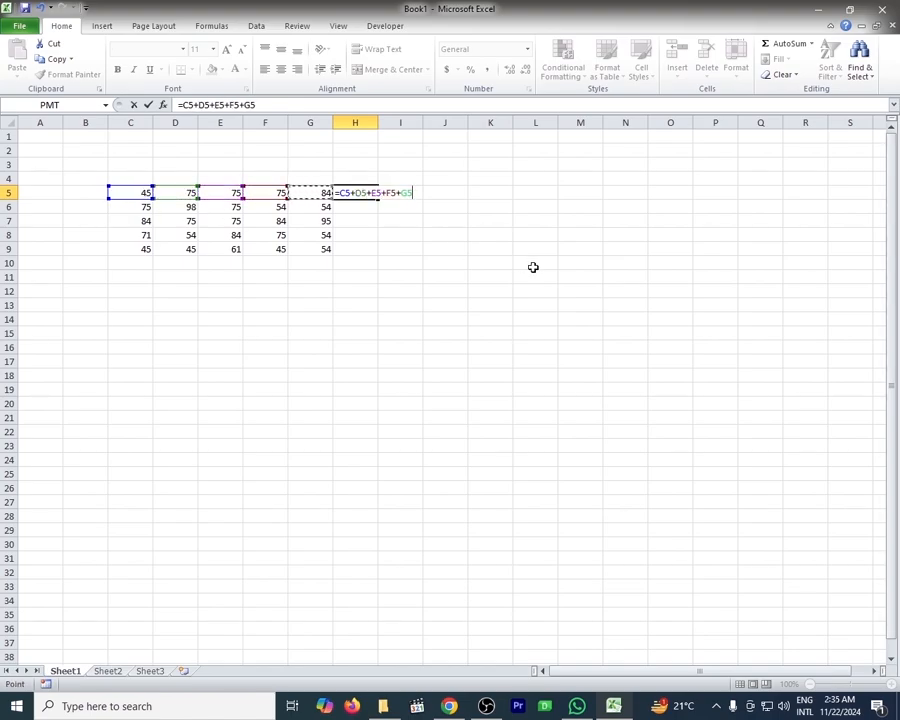
pyautogui.press('Return')
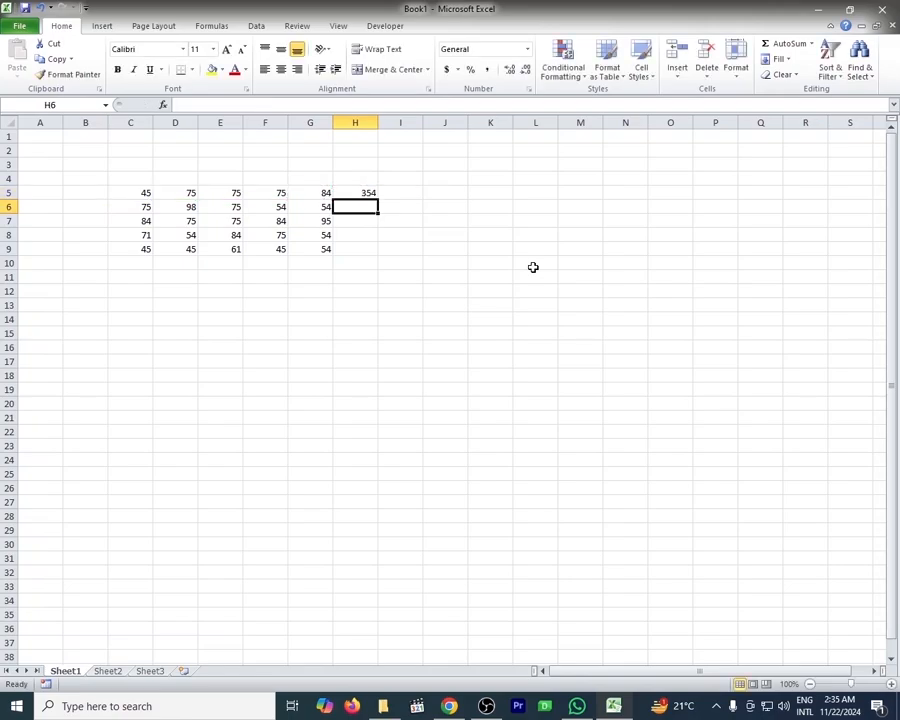
# Copy the addition formula from H5 down through H9 with the fill handle.
pyautogui.click(366, 191)
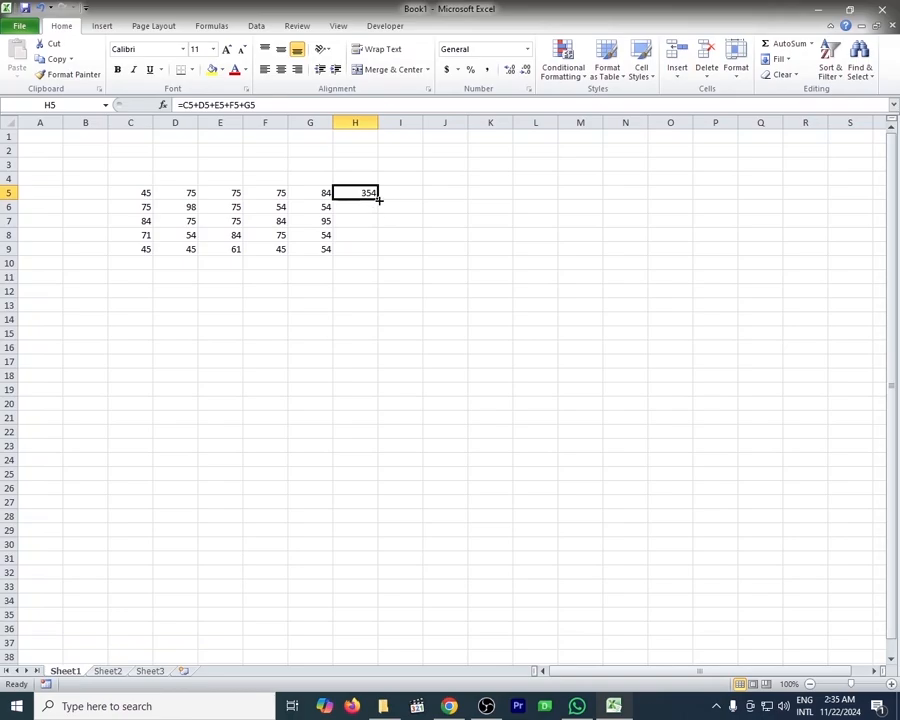
pyautogui.moveTo(379, 200); pyautogui.dragTo(379, 200)
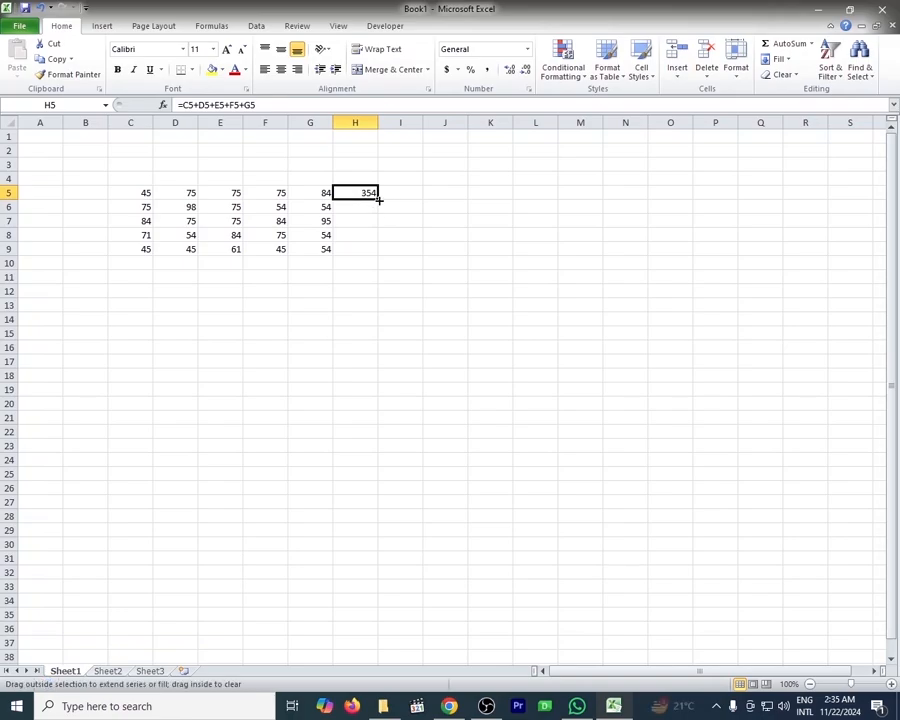
pyautogui.moveTo(379, 200); pyautogui.dragTo(380, 254)
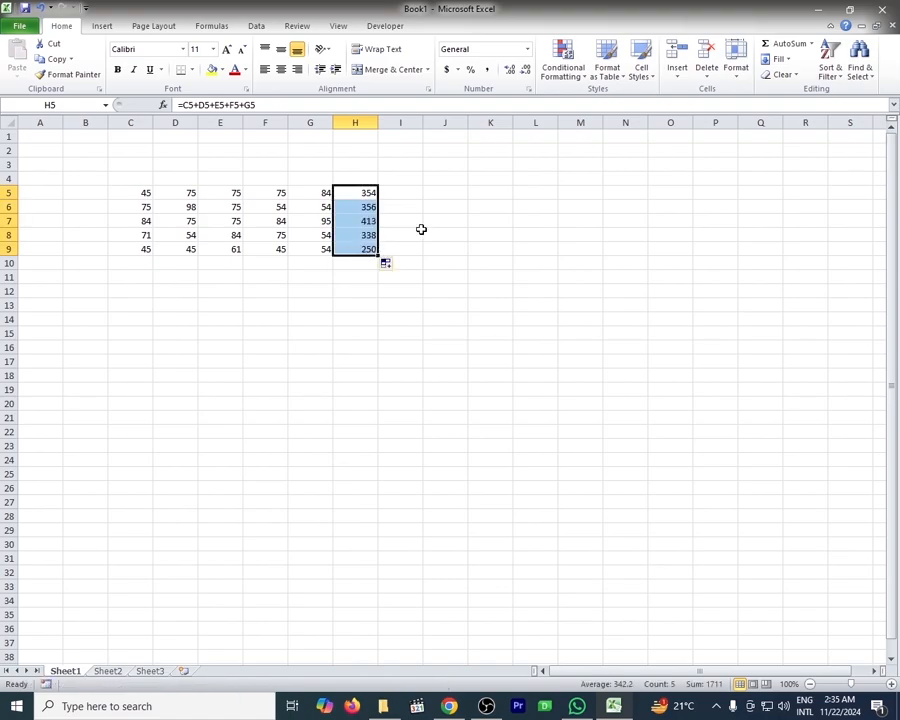
# Try to total row 6 by shortening the formula in H6 to the range reference =C6:G6.
pyautogui.click(367, 207)
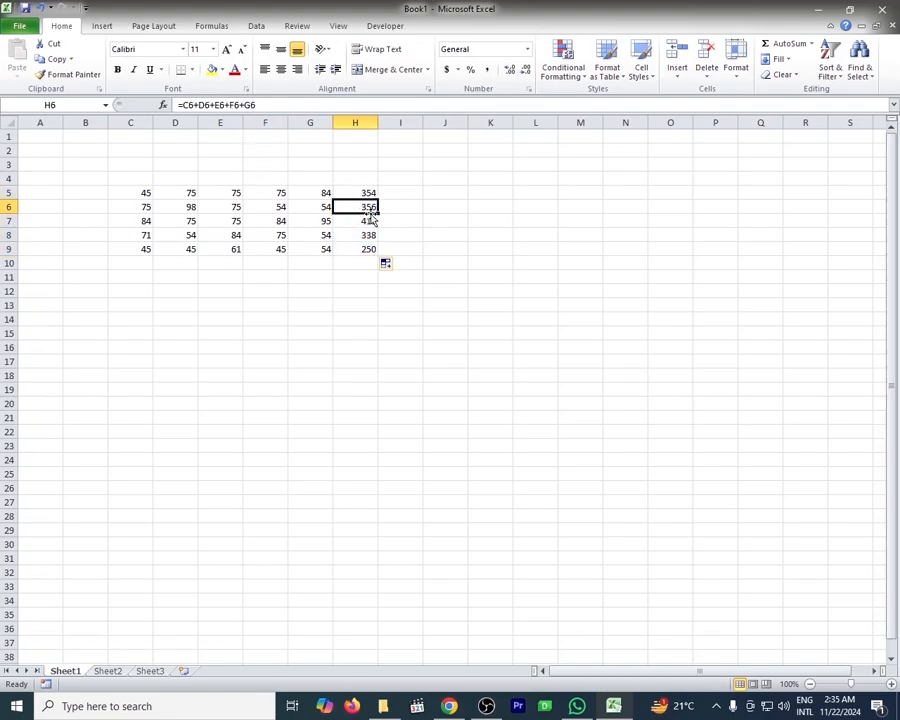
pyautogui.click(245, 105)
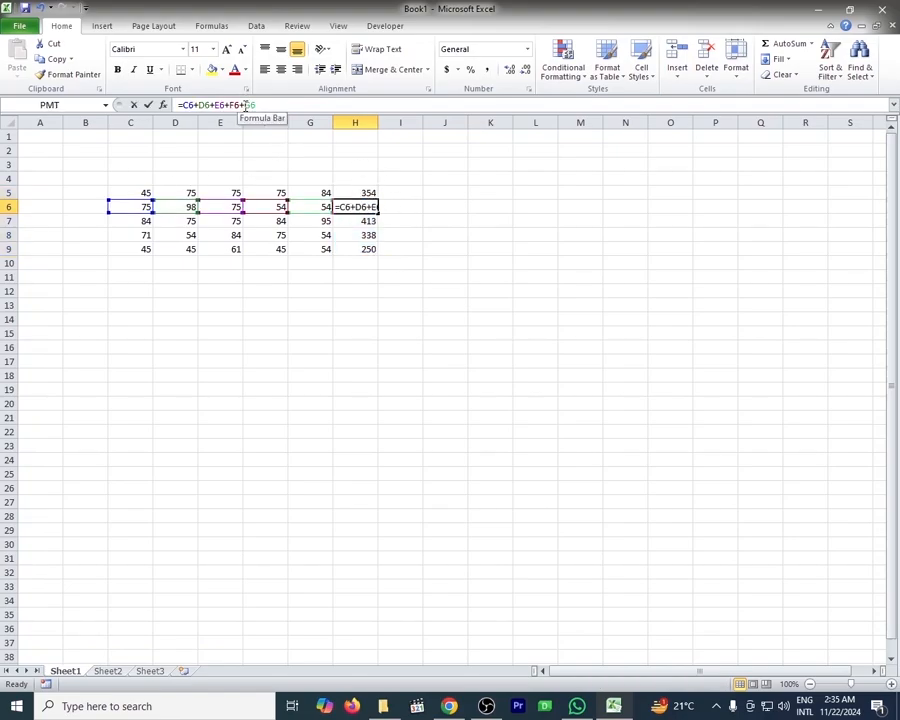
pyautogui.press('BackSpace')
pyautogui.press('BackSpace')
pyautogui.press('BackSpace')
pyautogui.press('BackSpace')
pyautogui.press('BackSpace')
pyautogui.press('BackSpace')
pyautogui.press('BackSpace')
pyautogui.press('BackSpace')
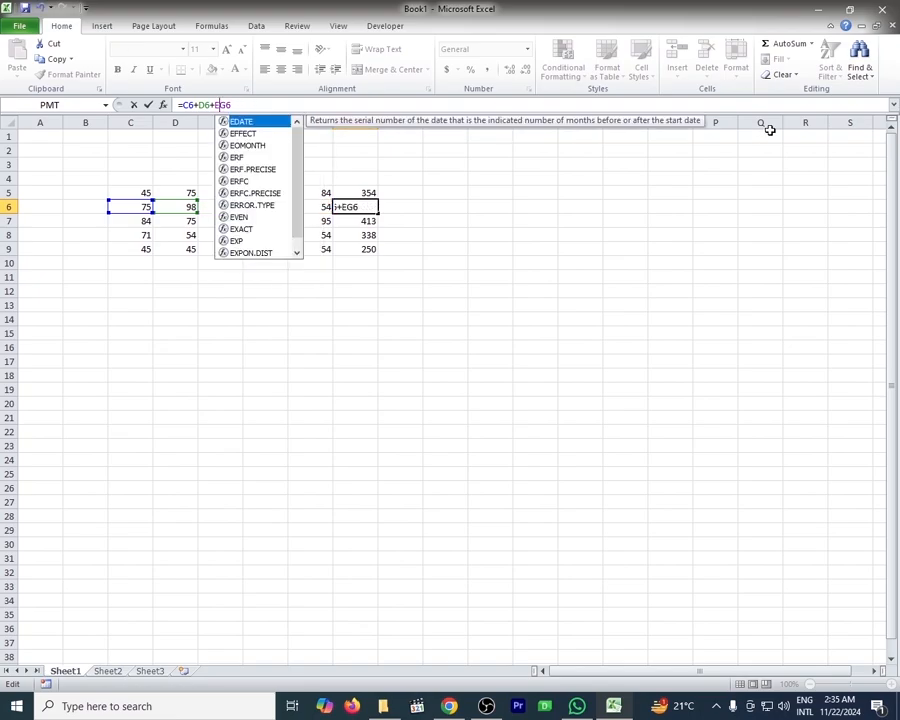
pyautogui.press('BackSpace')
pyautogui.press('BackSpace')
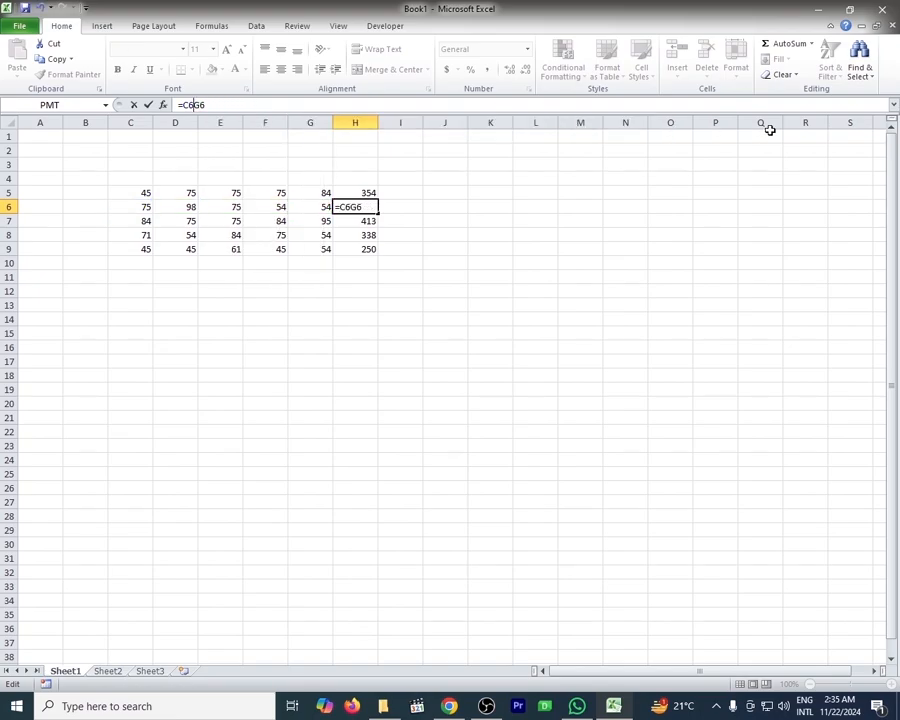
pyautogui.write(':')
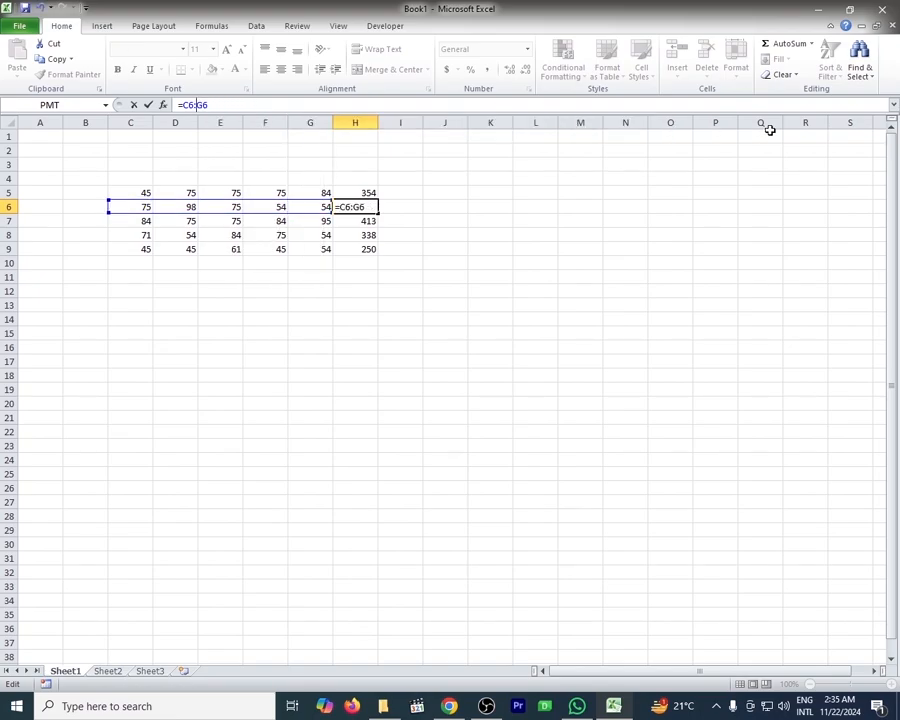
pyautogui.press('Return')
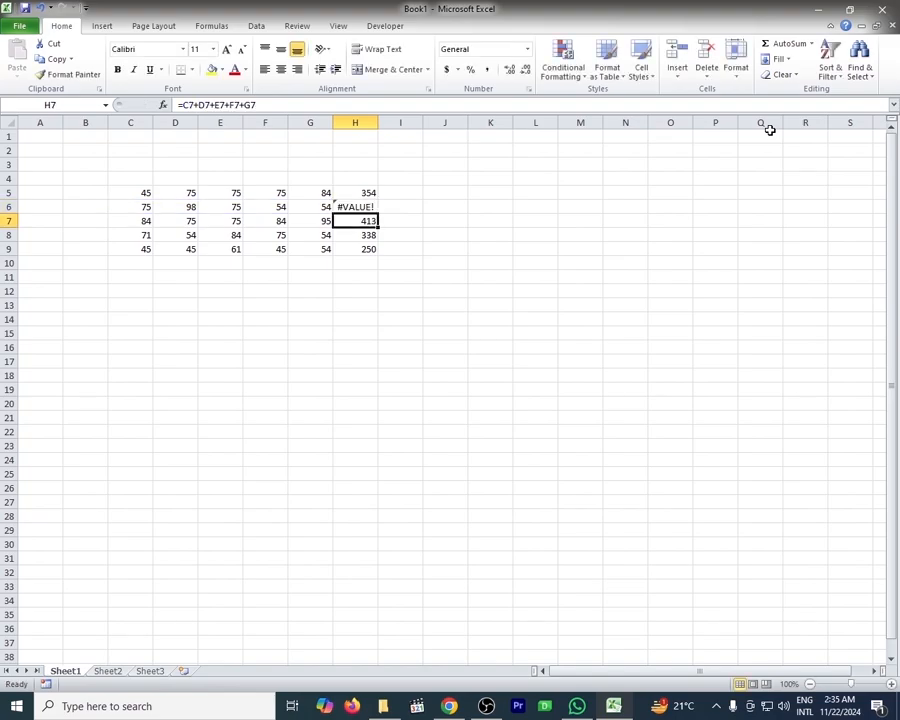
# Clear all the row formulas in H5:H9.
pyautogui.click(369, 194)
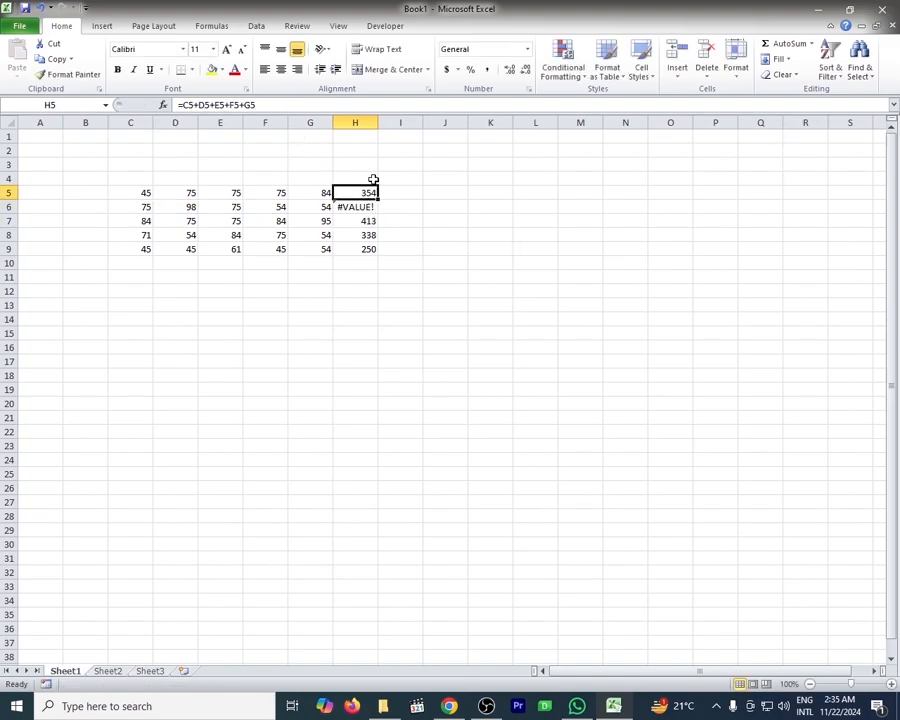
pyautogui.moveTo(369, 192); pyautogui.dragTo(371, 248)
pyautogui.press('Delete')
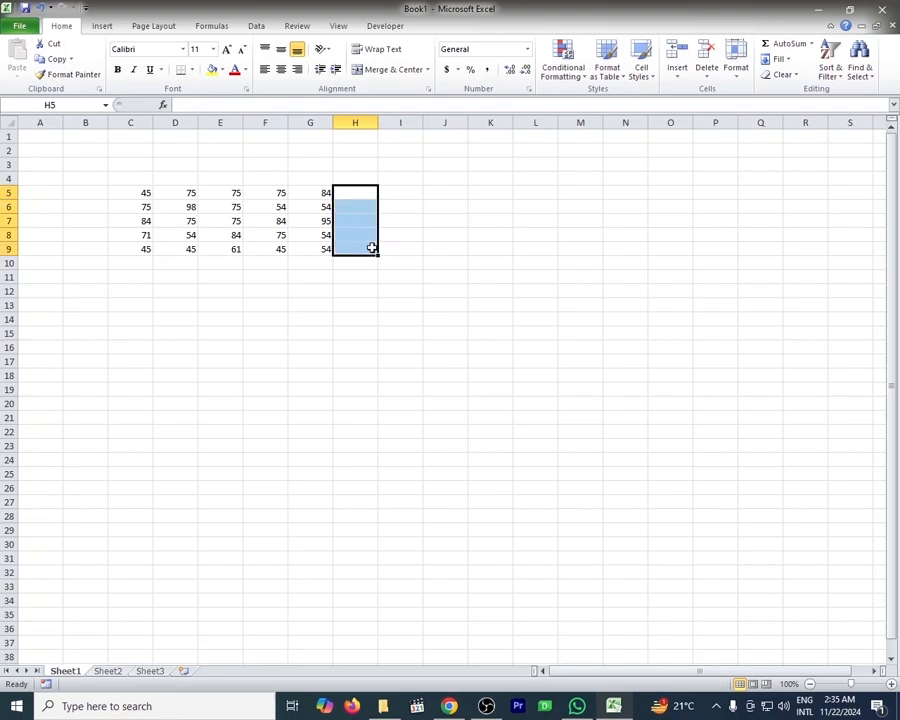
# Total the five numbers of row 5 in cell H5 with the formula =SUM(C5+D5+E5+F5+G5).
pyautogui.click(354, 196)
pyautogui.write('=su')
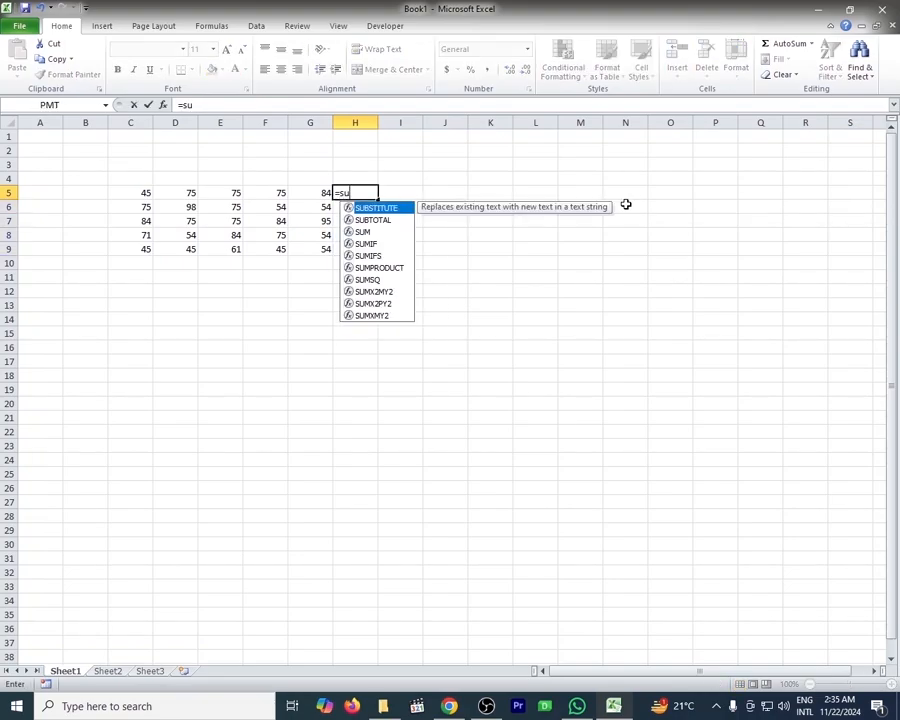
pyautogui.write('m(')
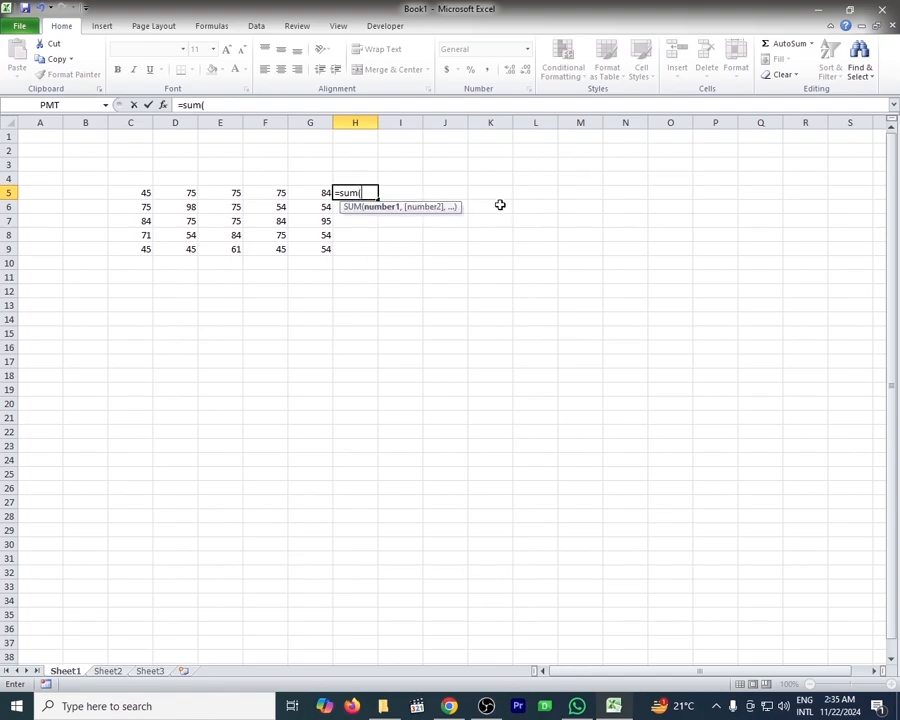
pyautogui.click(130, 192)
pyautogui.write('+')
pyautogui.click(172, 194)
pyautogui.write('+')
pyautogui.click(233, 194)
pyautogui.write('+')
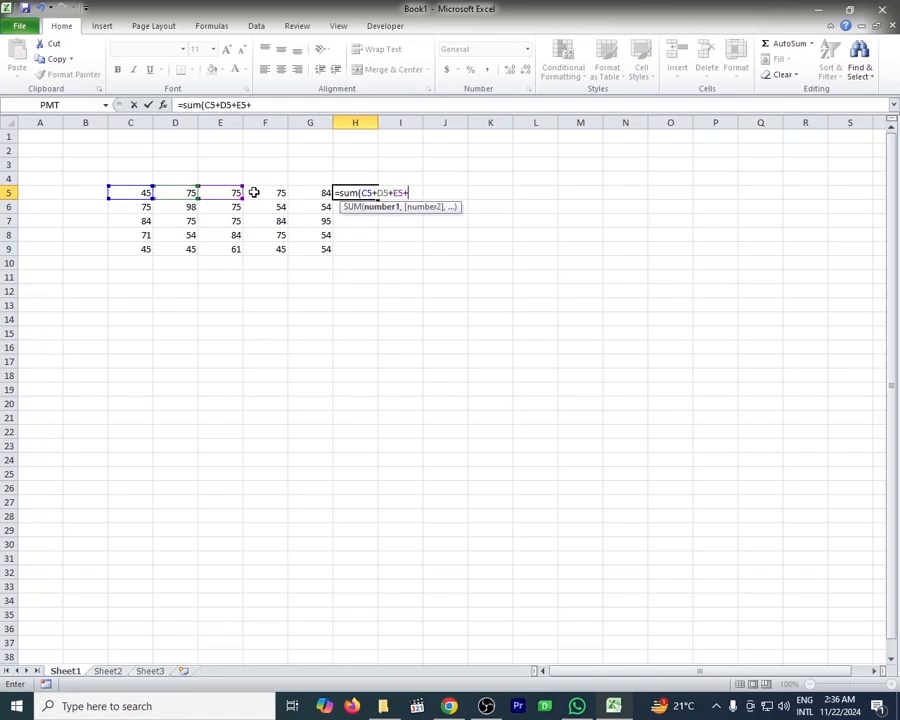
pyautogui.click(260, 194)
pyautogui.write('+')
pyautogui.click(299, 190)
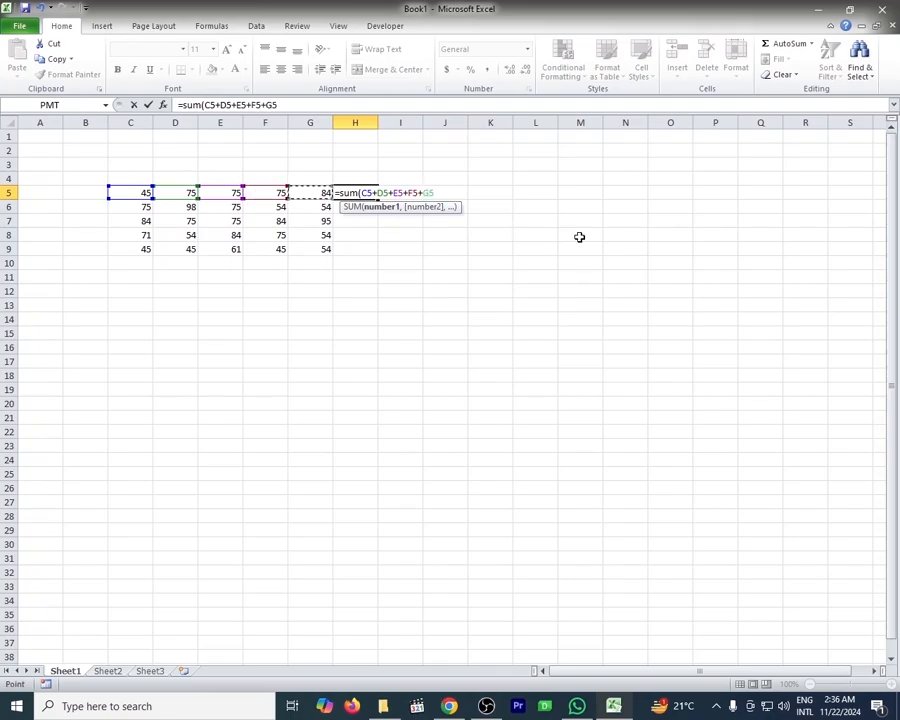
pyautogui.write(')')
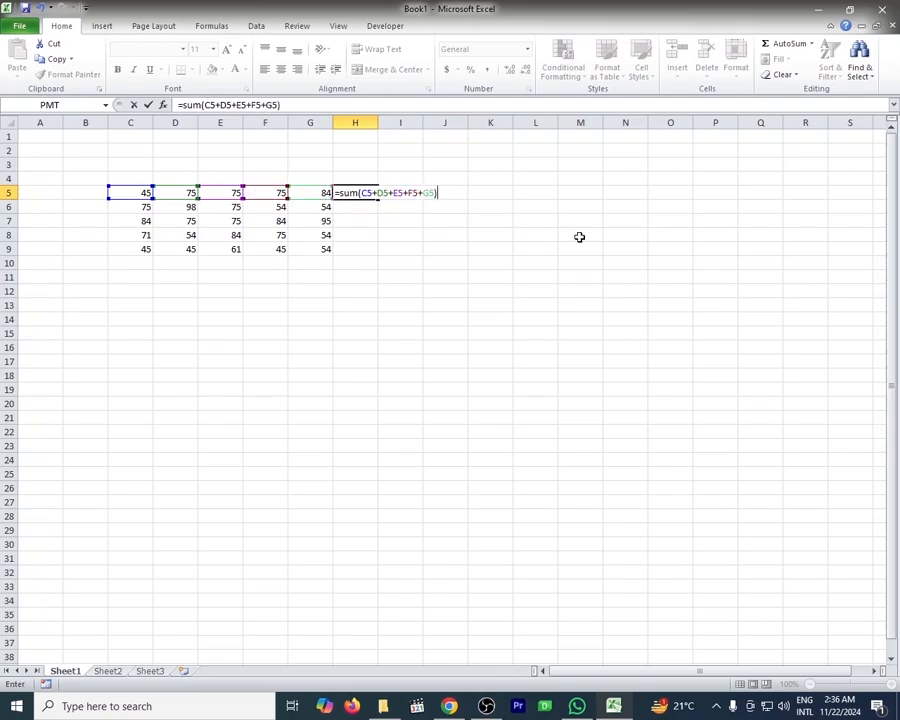
pyautogui.press('BackSpace')
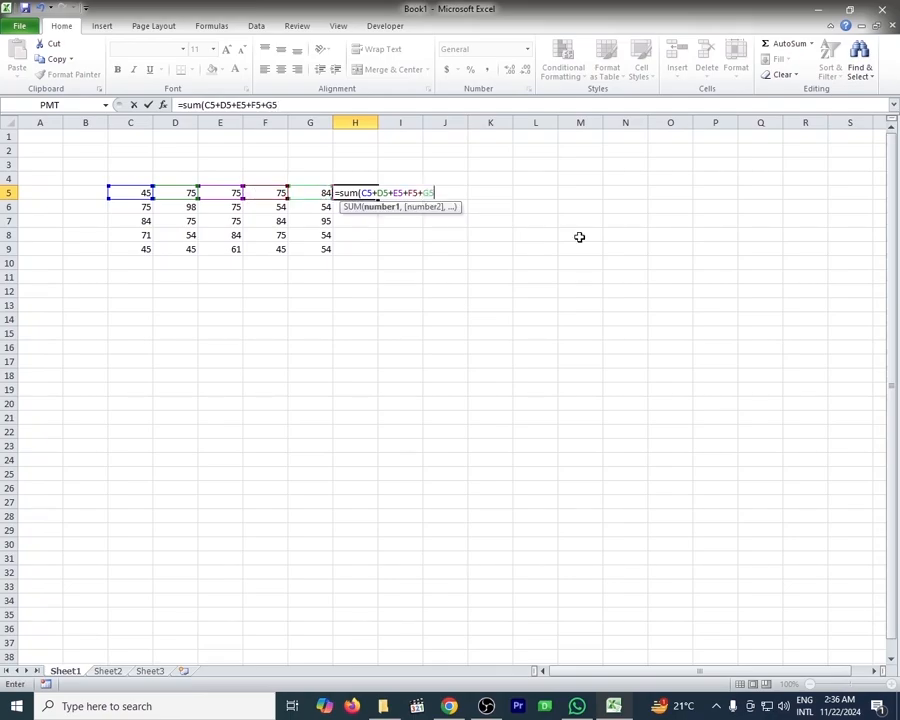
pyautogui.press('Return')
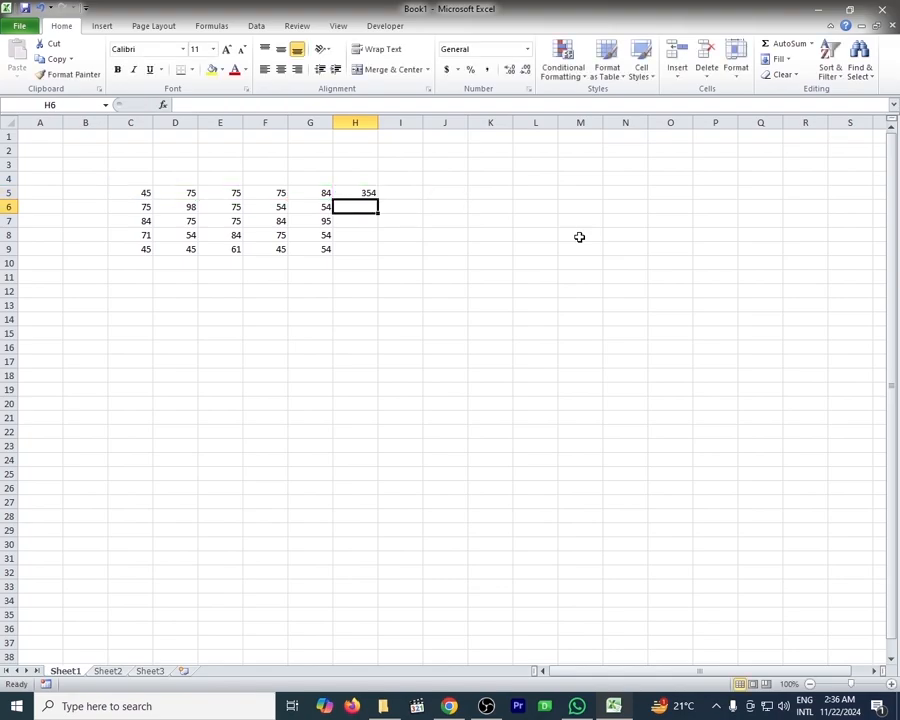
# Copy the SUM formula with added cell references from H5 down through H9.
pyautogui.click(345, 193)
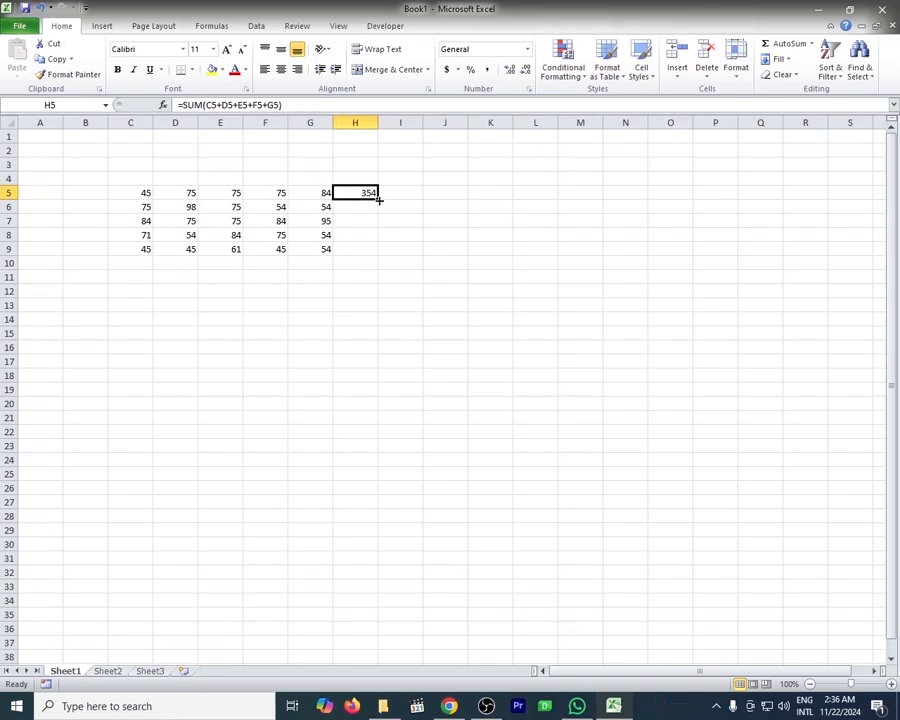
pyautogui.moveTo(378, 199); pyautogui.dragTo(378, 262)
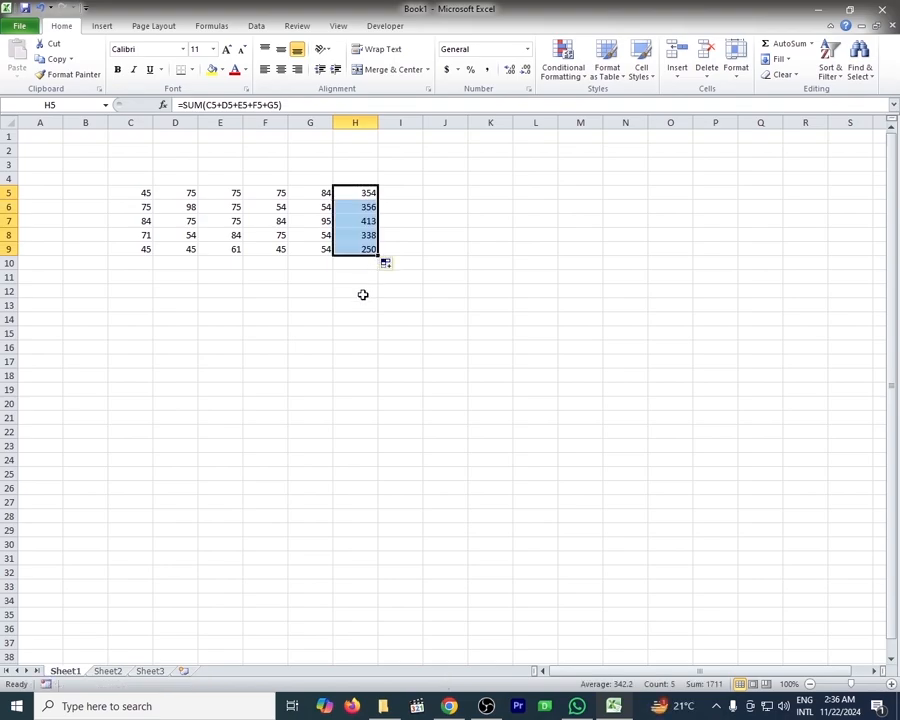
# Shorten the formula in H5 to the range form =SUM(C5:G5).
pyautogui.click(358, 193)
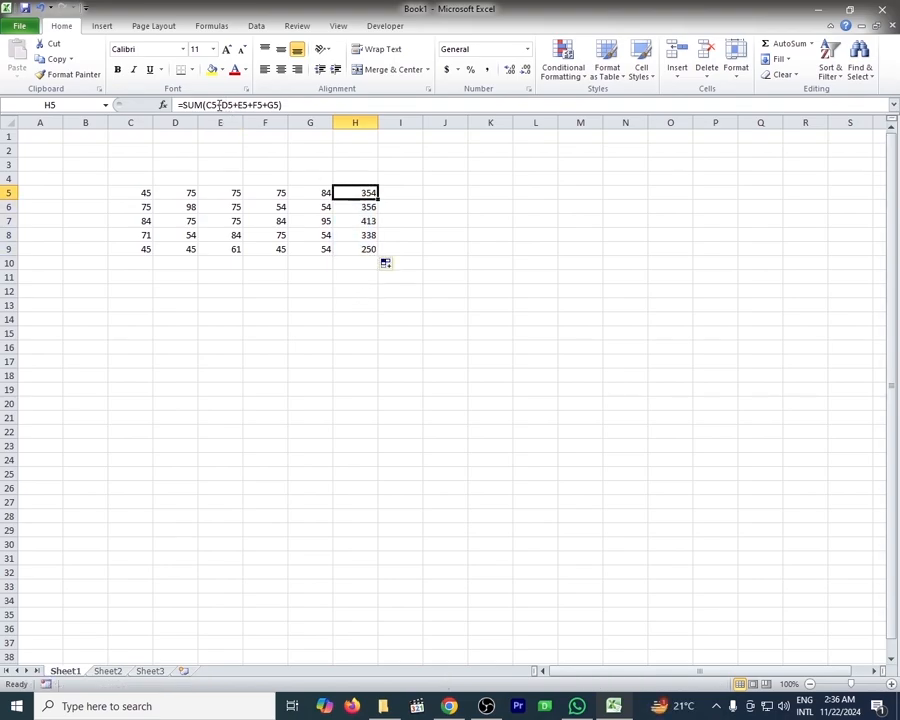
pyautogui.click(270, 107)
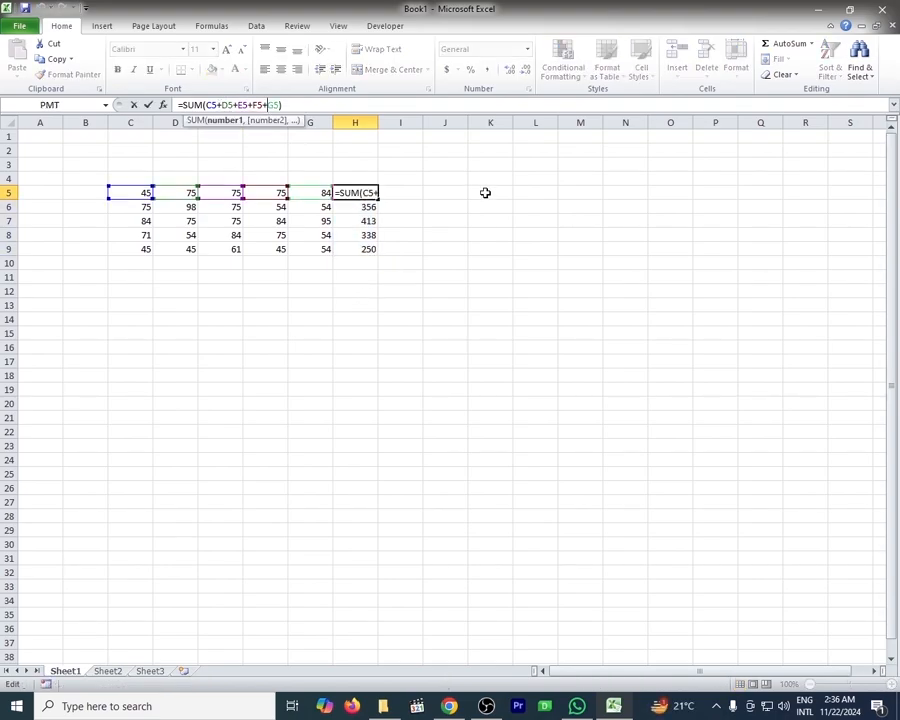
pyautogui.press('BackSpace')
pyautogui.press('BackSpace')
pyautogui.press('BackSpace')
pyautogui.press('BackSpace')
pyautogui.press('BackSpace')
pyautogui.press('BackSpace')
pyautogui.press('BackSpace')
pyautogui.press('BackSpace')
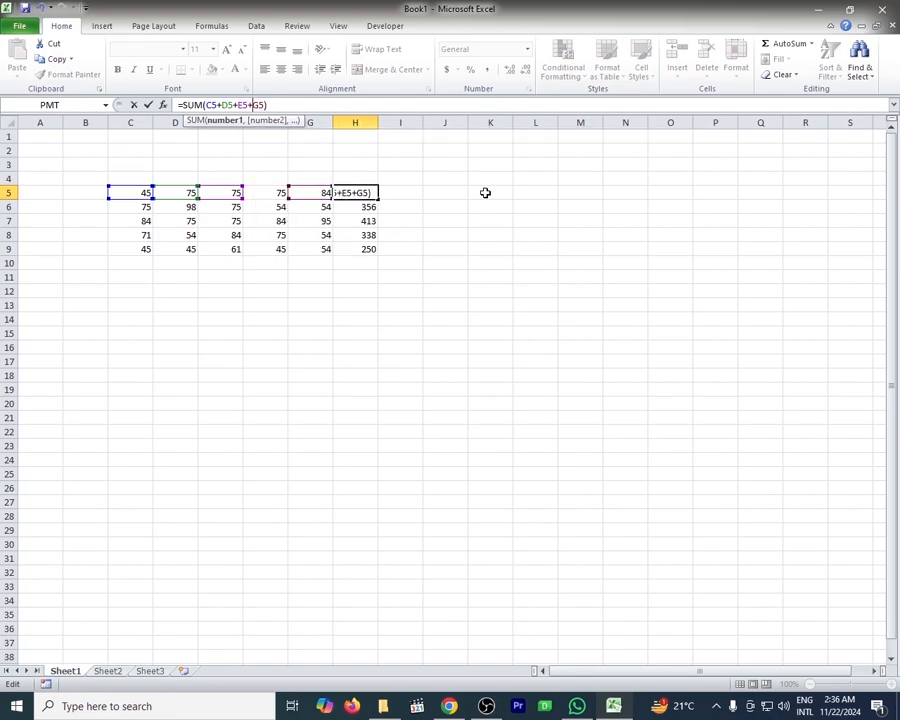
pyautogui.press('BackSpace')
pyautogui.press('BackSpace')
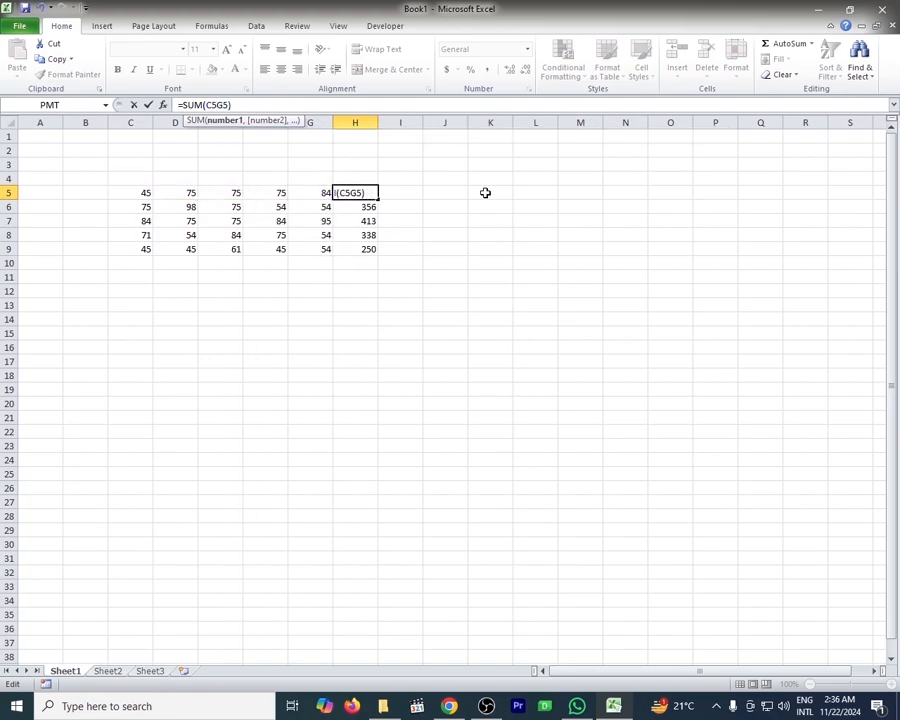
pyautogui.write(':')
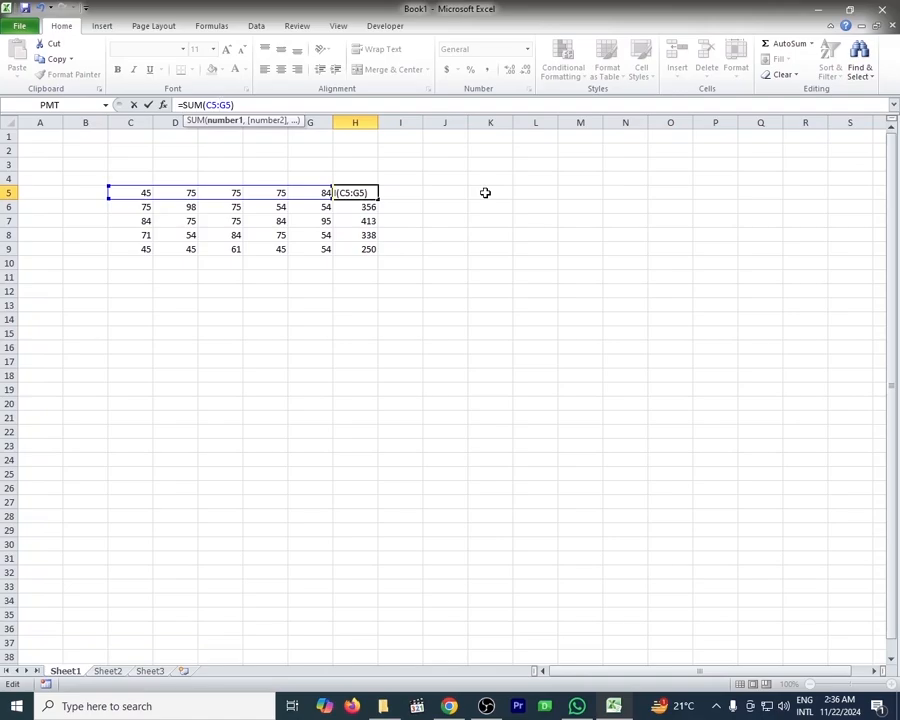
pyautogui.press('Return')
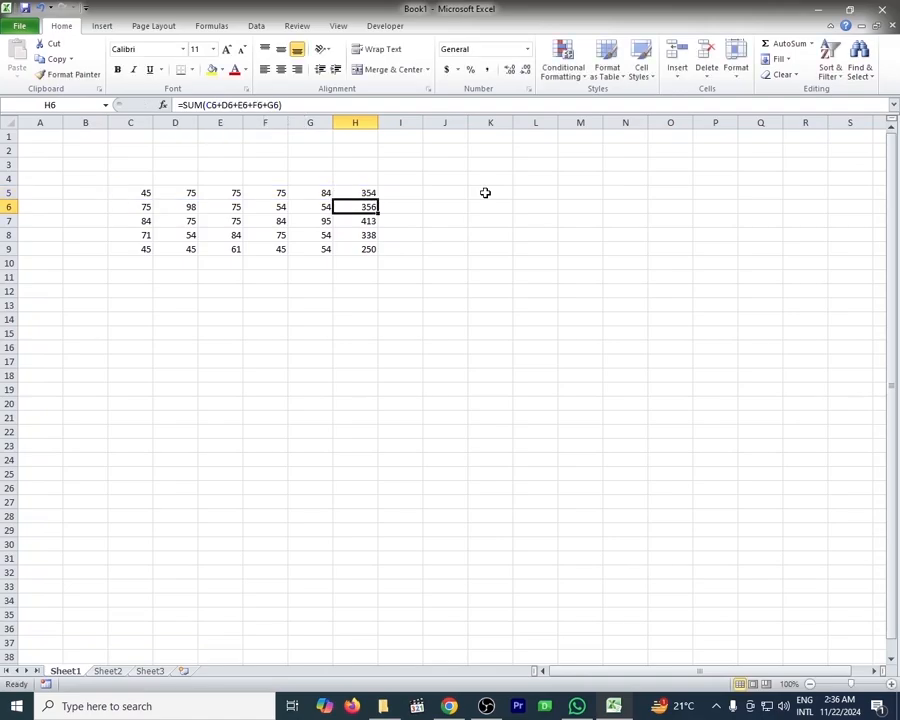
# Copy the range-based SUM formula from H5 down through H9 and reselect H5.
pyautogui.click(348, 194)
pyautogui.moveTo(377, 198); pyautogui.dragTo(376, 258)
pyautogui.click(354, 191)
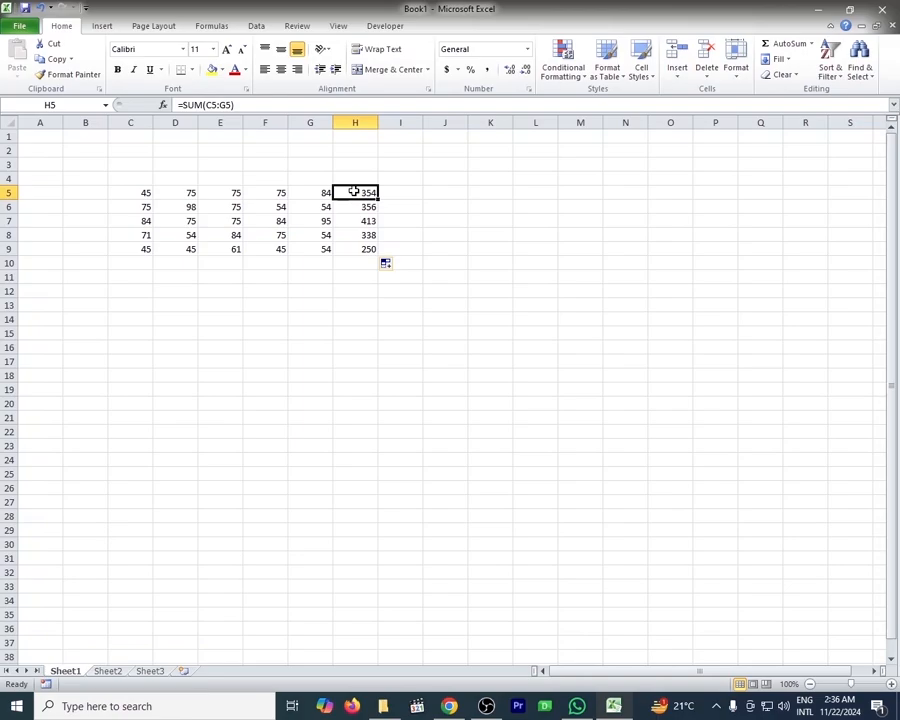
# Clear the SUM formulas from cells H5:H9.
pyautogui.moveTo(356, 191); pyautogui.dragTo(365, 242)
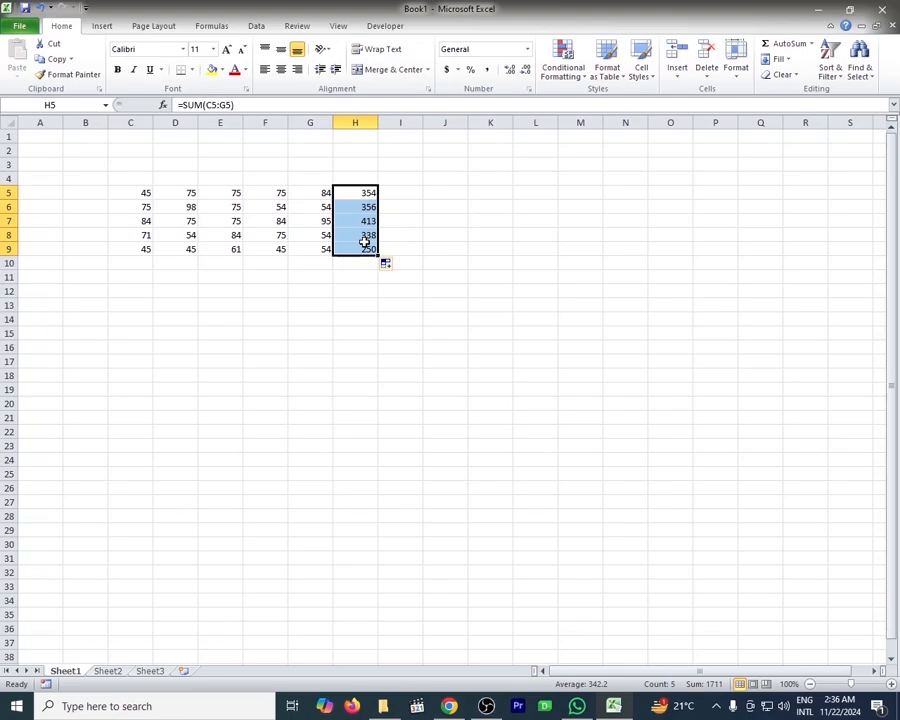
pyautogui.press('Delete')
# Total row 5 in H5 with AutoSum over C5:G5 and copy the formula down through H9.
pyautogui.click(361, 194)
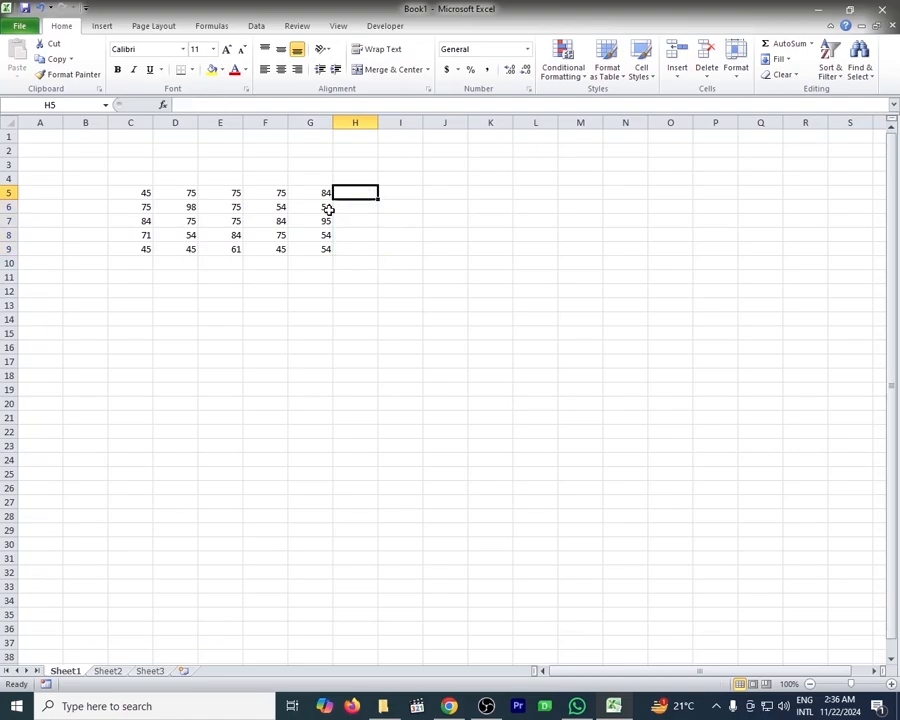
pyautogui.click(776, 46)
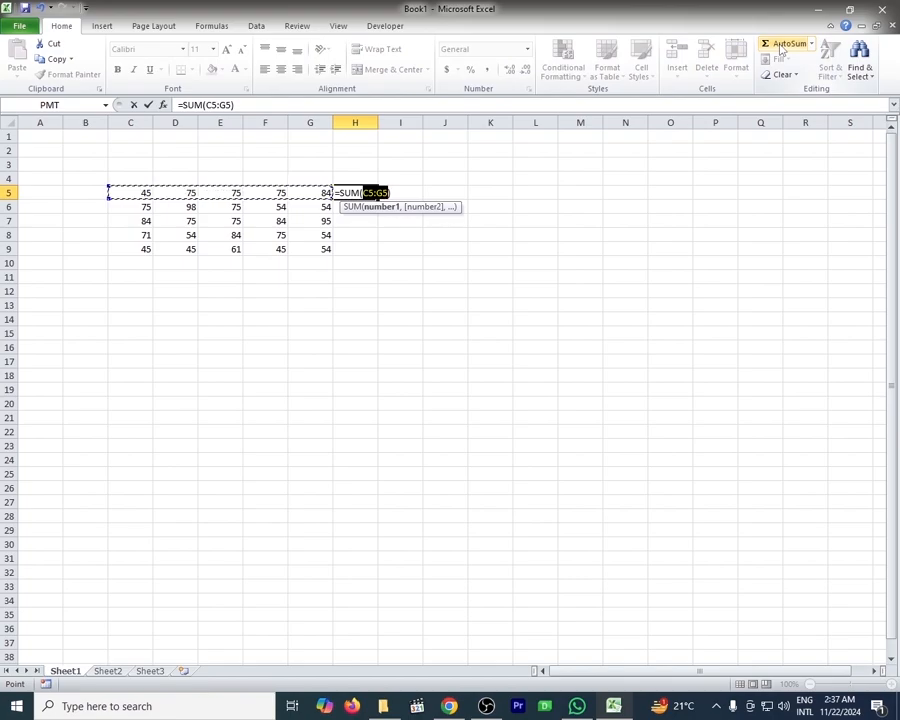
pyautogui.press('Return')
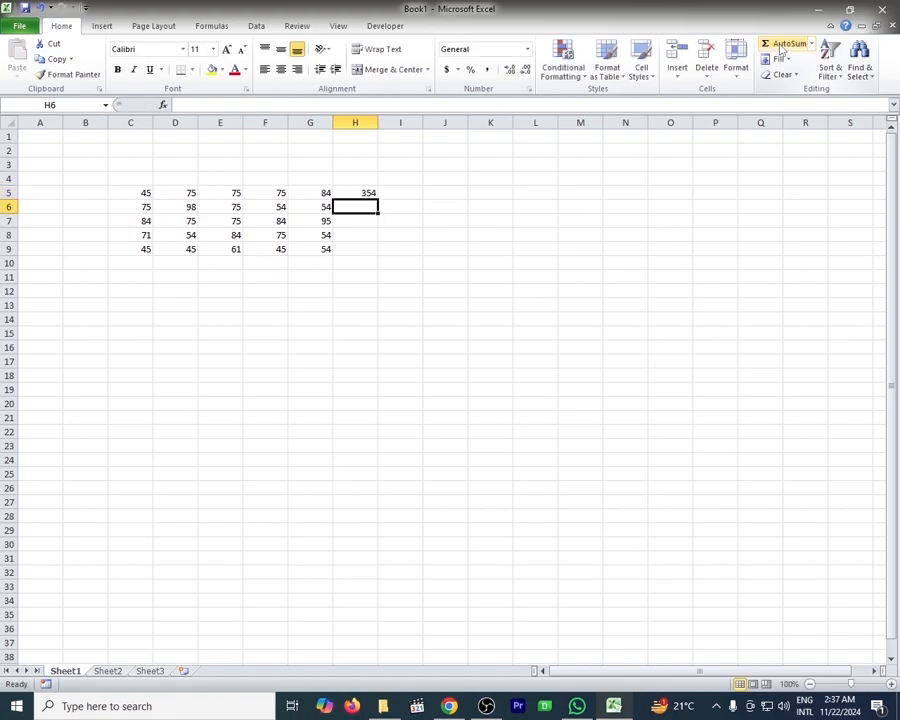
pyautogui.click(363, 192)
pyautogui.moveTo(378, 200); pyautogui.dragTo(378, 258)
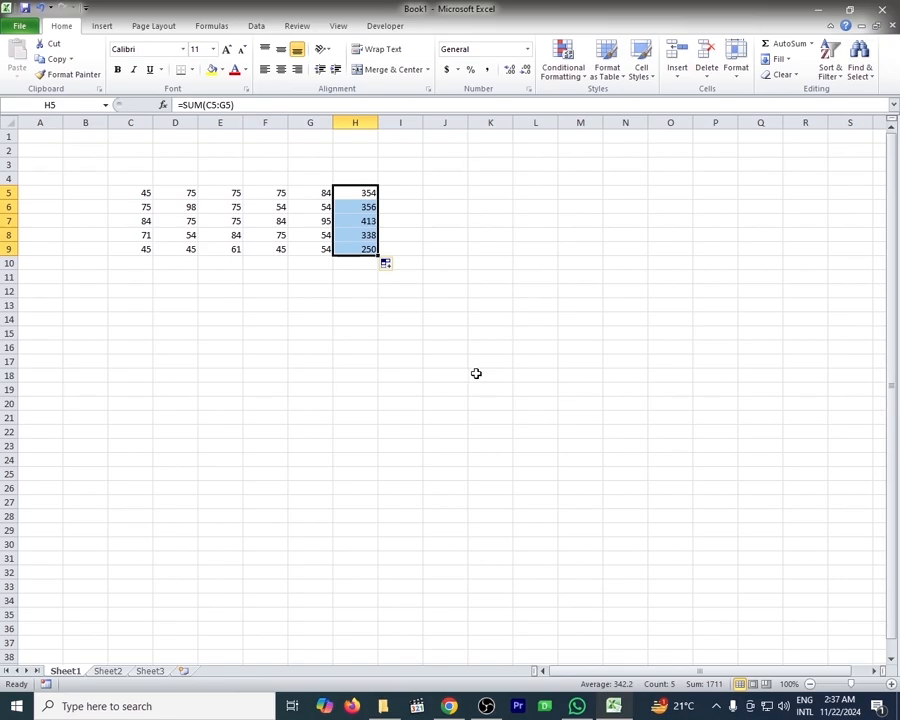
# Clear the totals in H5:H9 and total all five rows at once with AutoSum.
pyautogui.press('Delete')
pyautogui.click(425, 278)
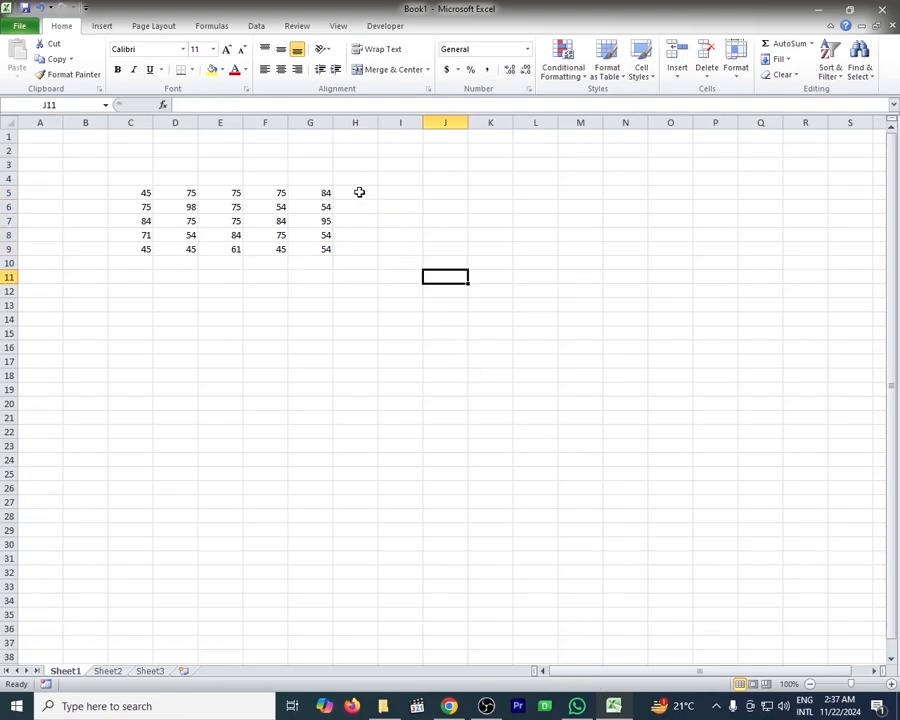
pyautogui.moveTo(358, 192); pyautogui.dragTo(368, 245)
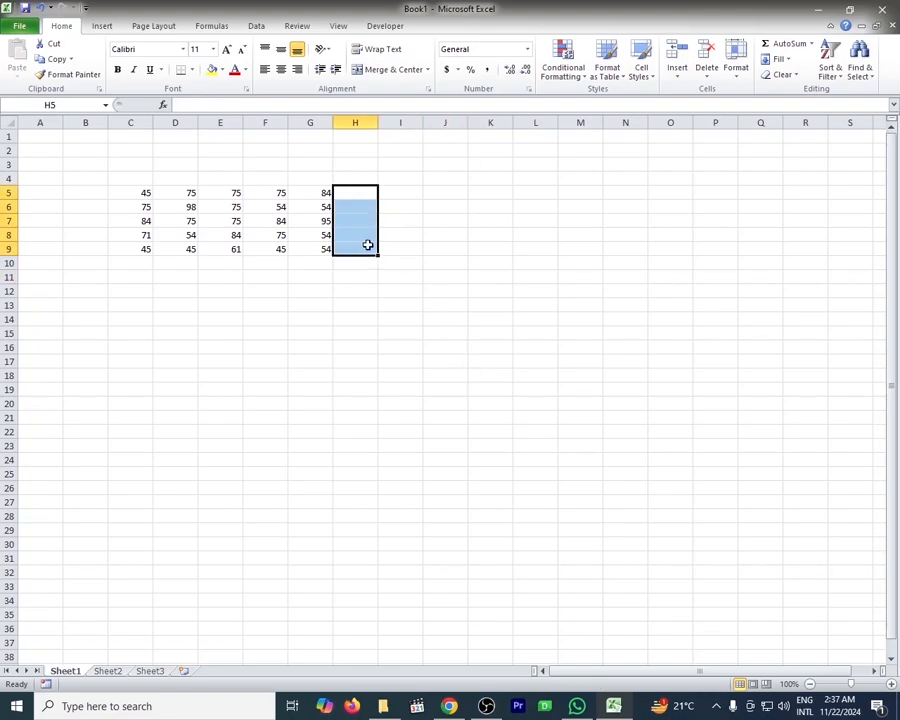
pyautogui.click(795, 45)
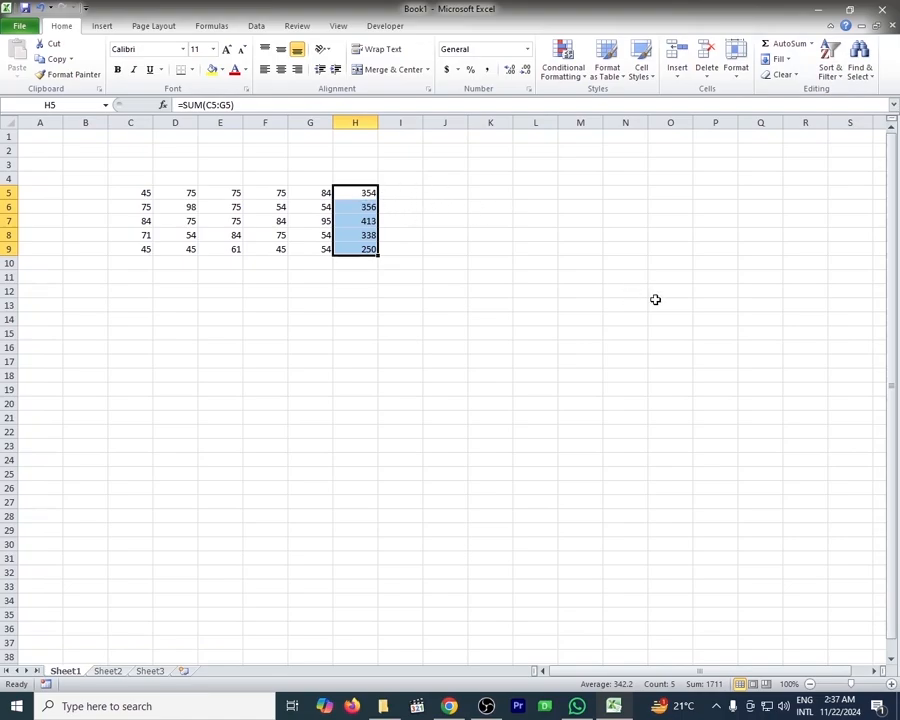
# Delete the row totals in H5:H9 and insert them again for the whole range with AutoSum.
pyautogui.press('Delete')
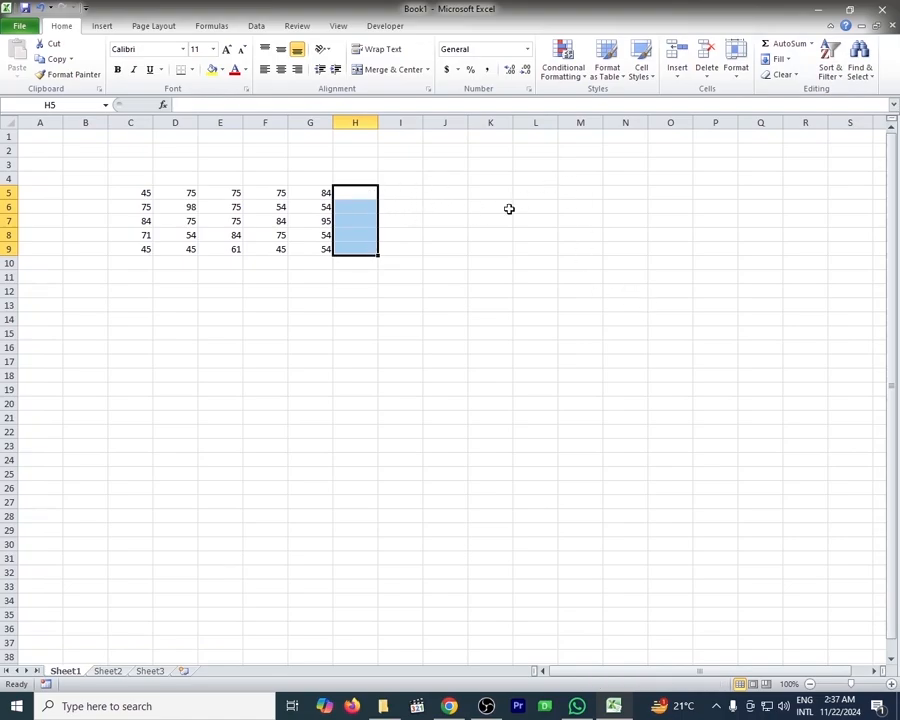
pyautogui.click(786, 44)
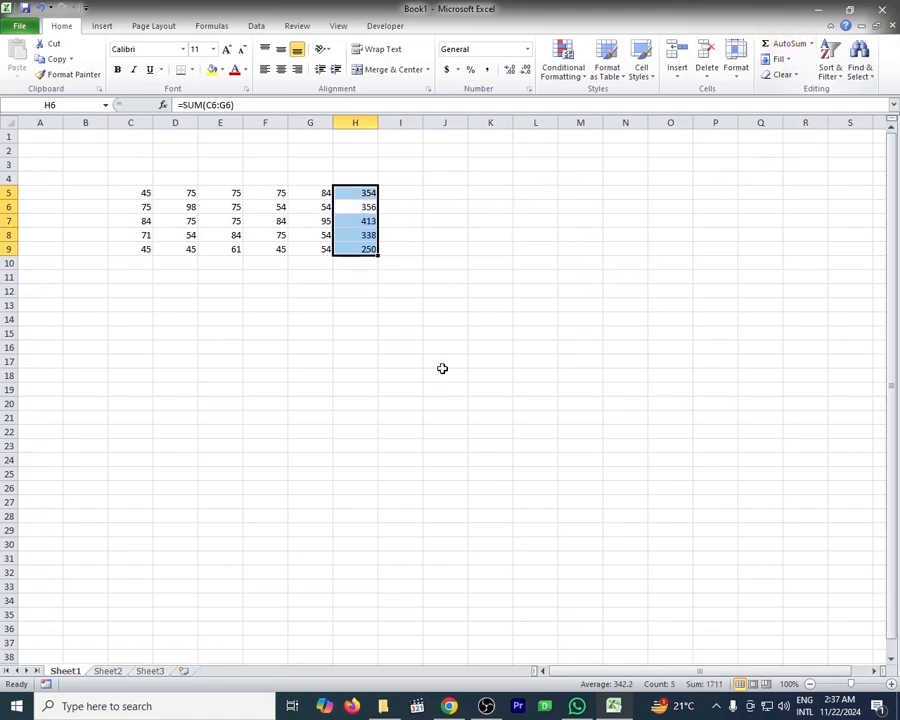
pyautogui.click(400, 403)
pyautogui.click(352, 203)
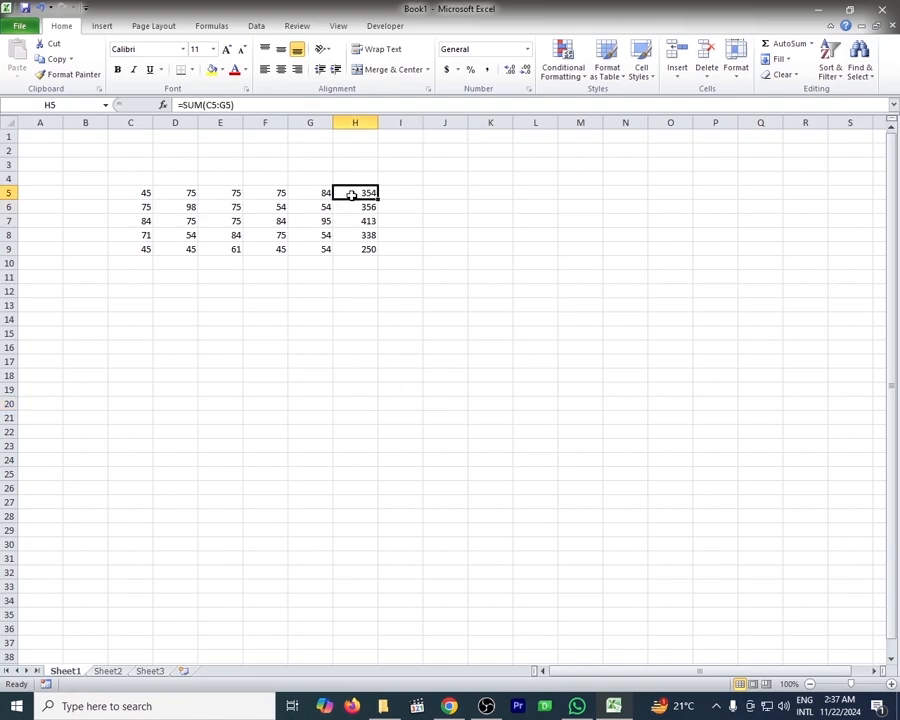
# Clear all the AutoSum totals from H5:H9 and select H5.
pyautogui.moveTo(354, 193); pyautogui.dragTo(362, 249)
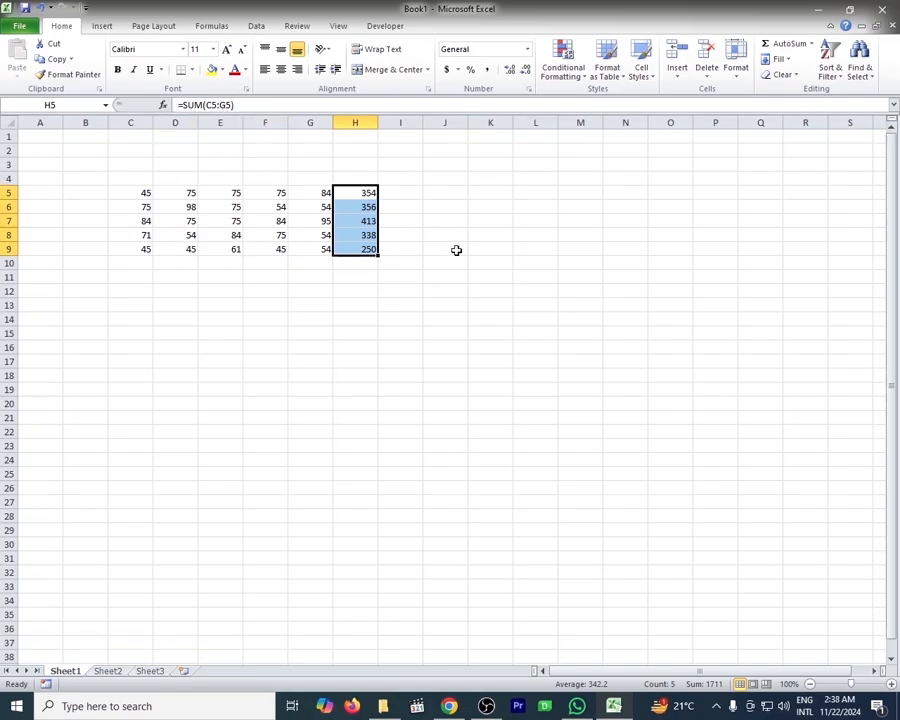
pyautogui.press('Delete')
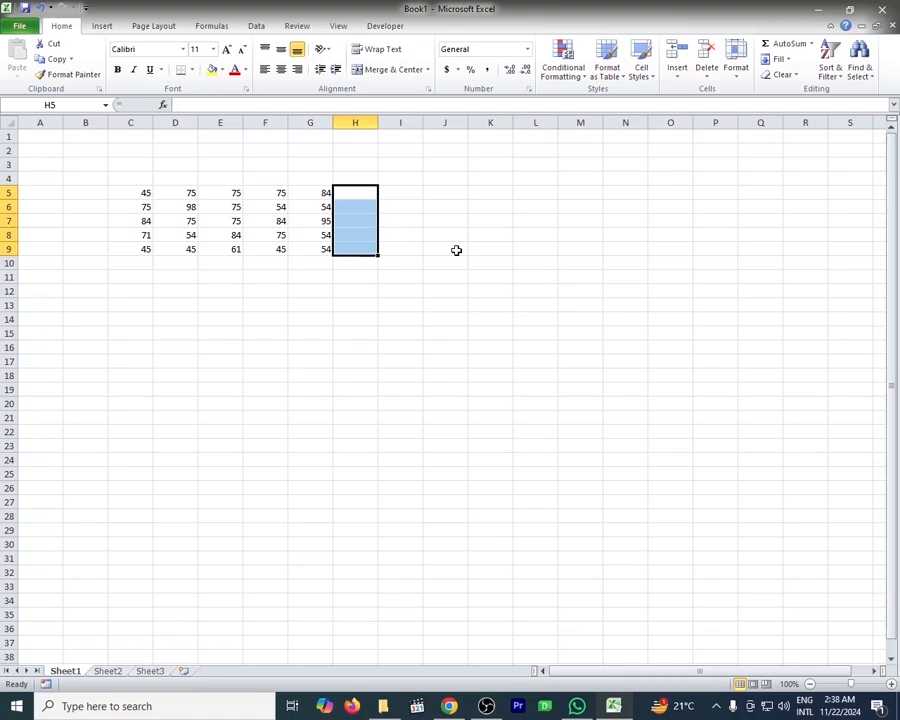
pyautogui.click(356, 192)
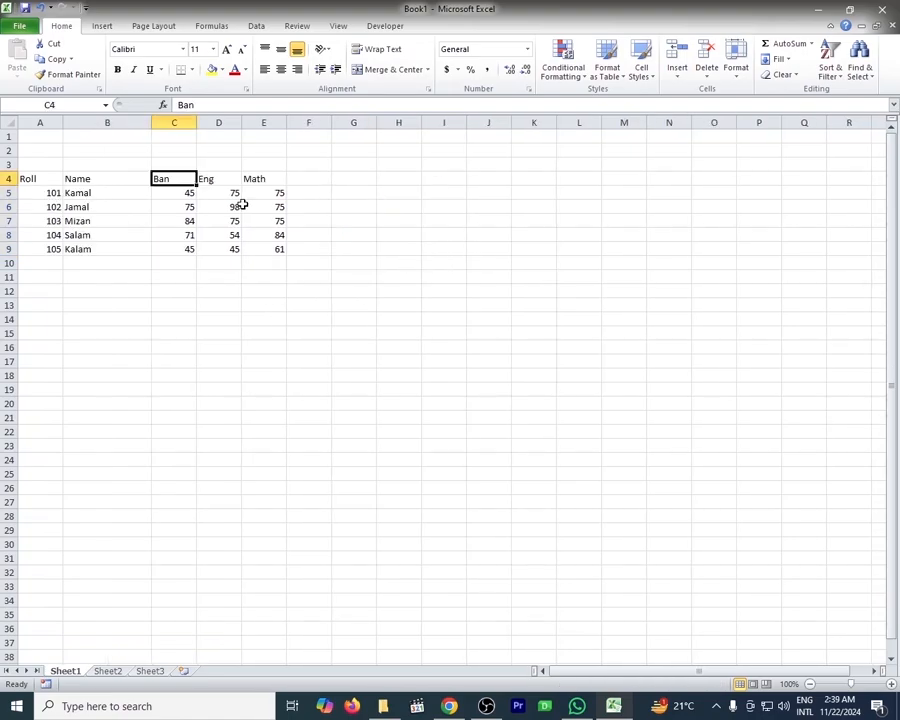
# Enter two people's first names in cells K8 and K9, beside the marks table.
pyautogui.click(456, 179)
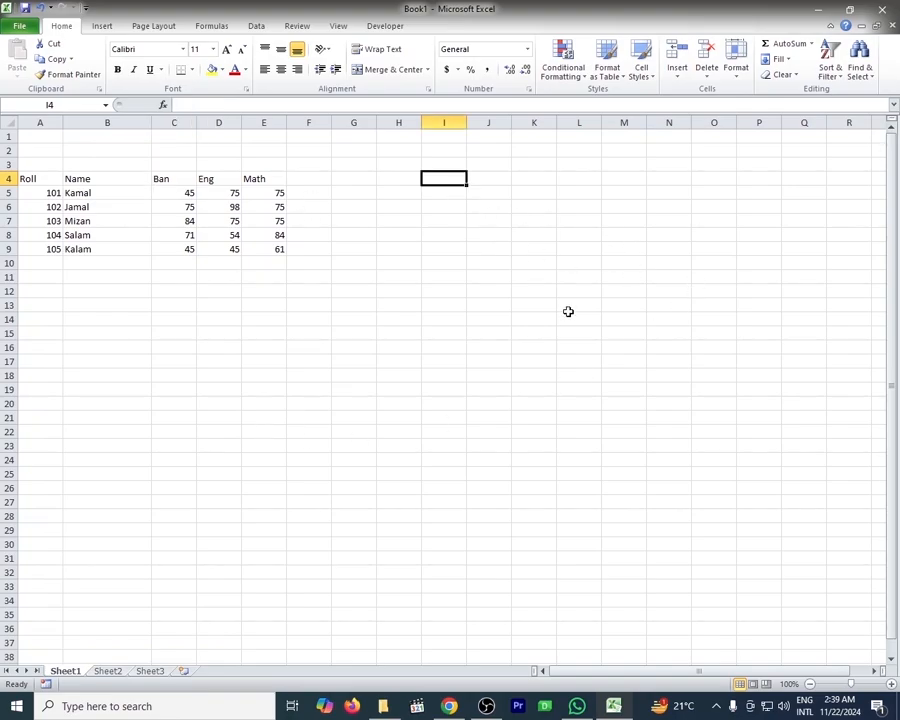
pyautogui.click(520, 234)
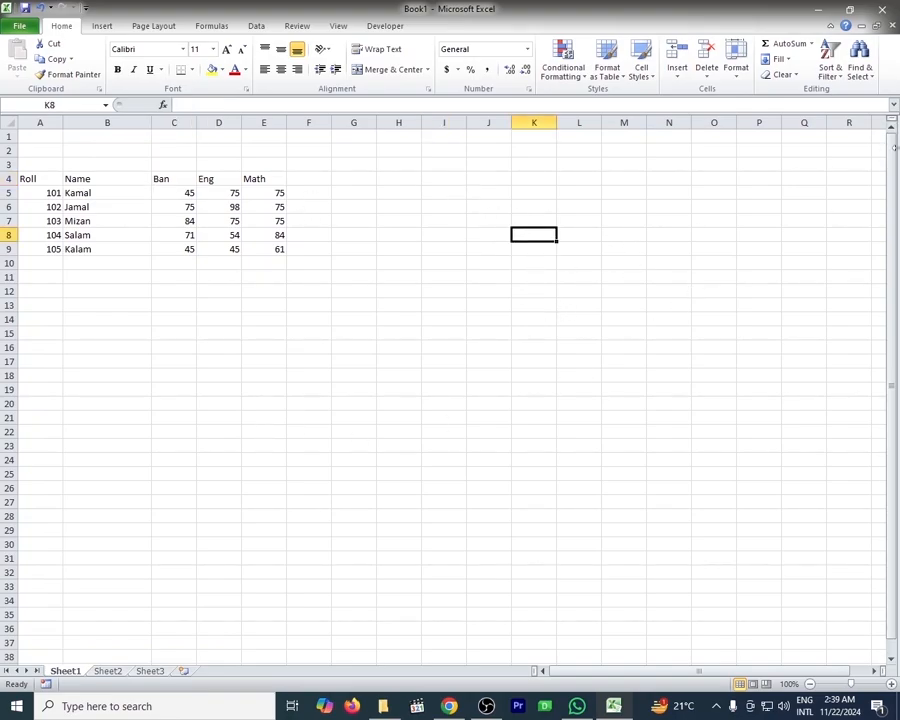
pyautogui.write('Zawad')
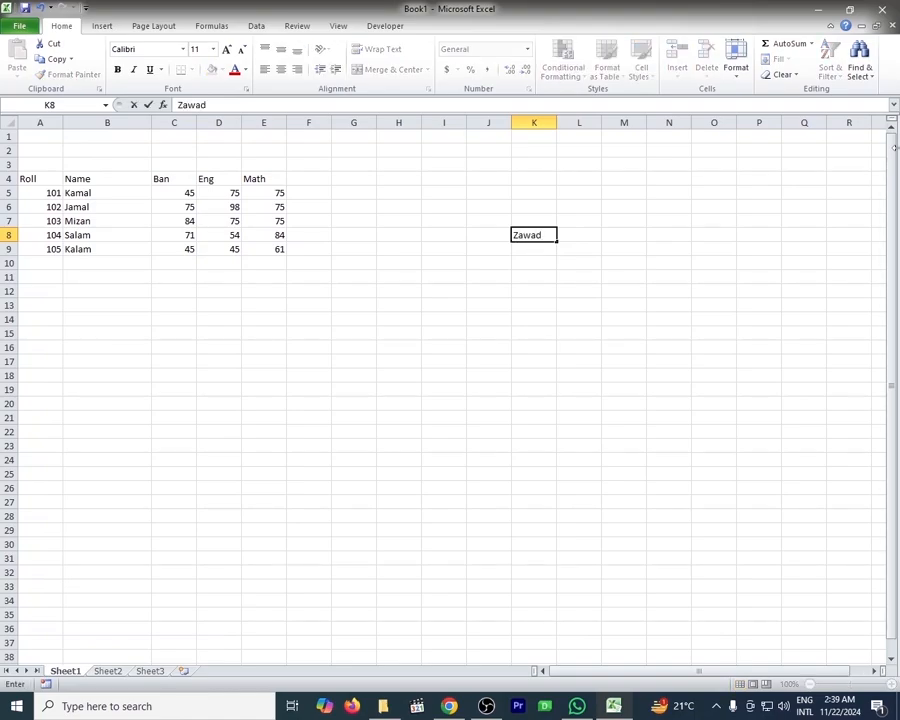
pyautogui.press('Return')
pyautogui.write('Awad')
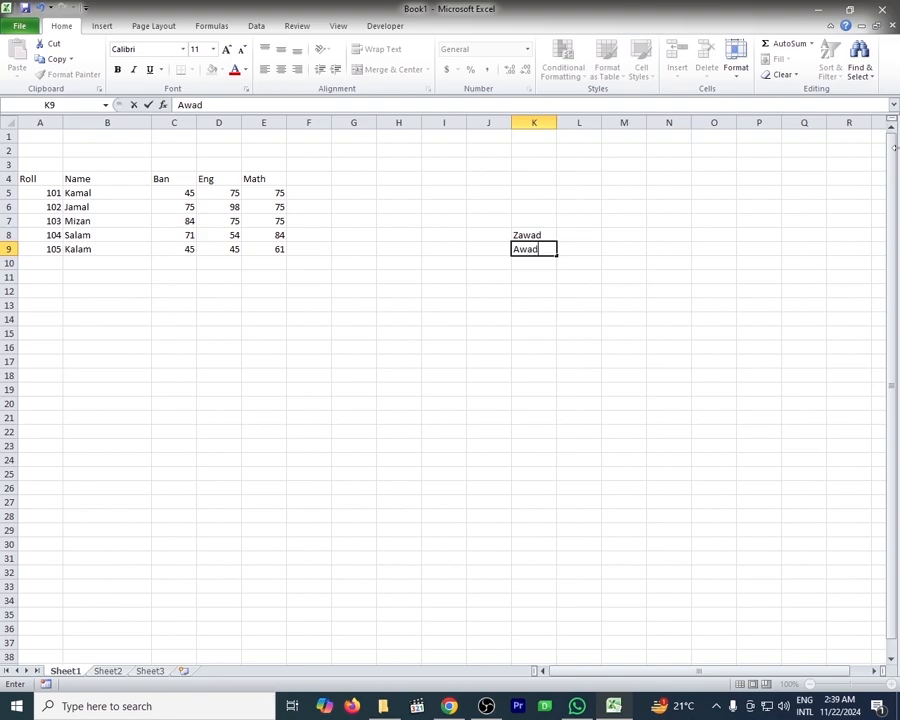
pyautogui.press('Return')
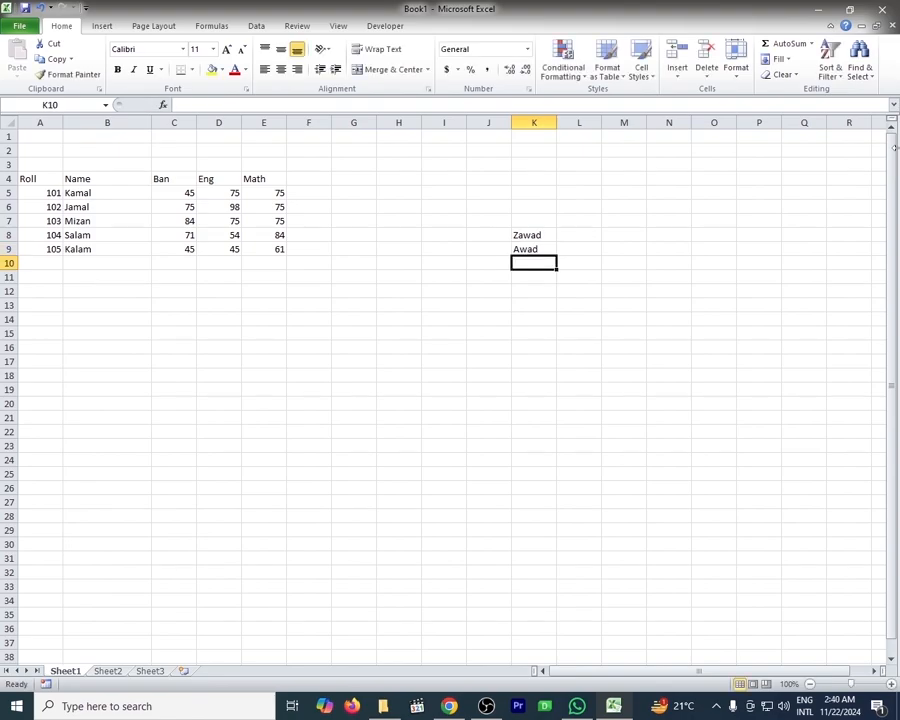
# Enter three more first names in cells K10 to K12 and fill the five-name list down to K29.
pyautogui.write('Soha')
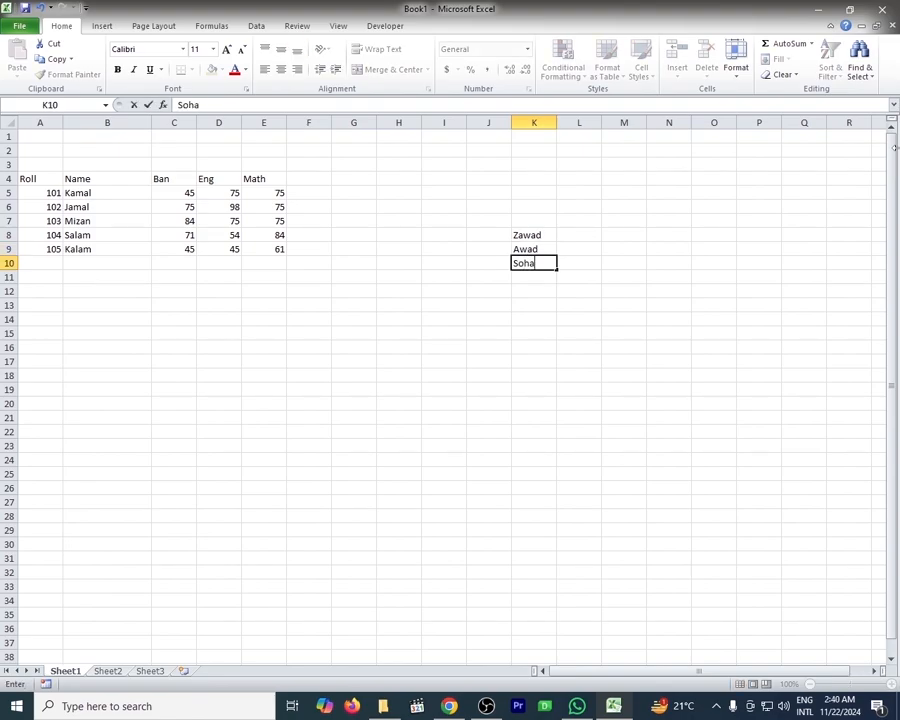
pyautogui.press('Return')
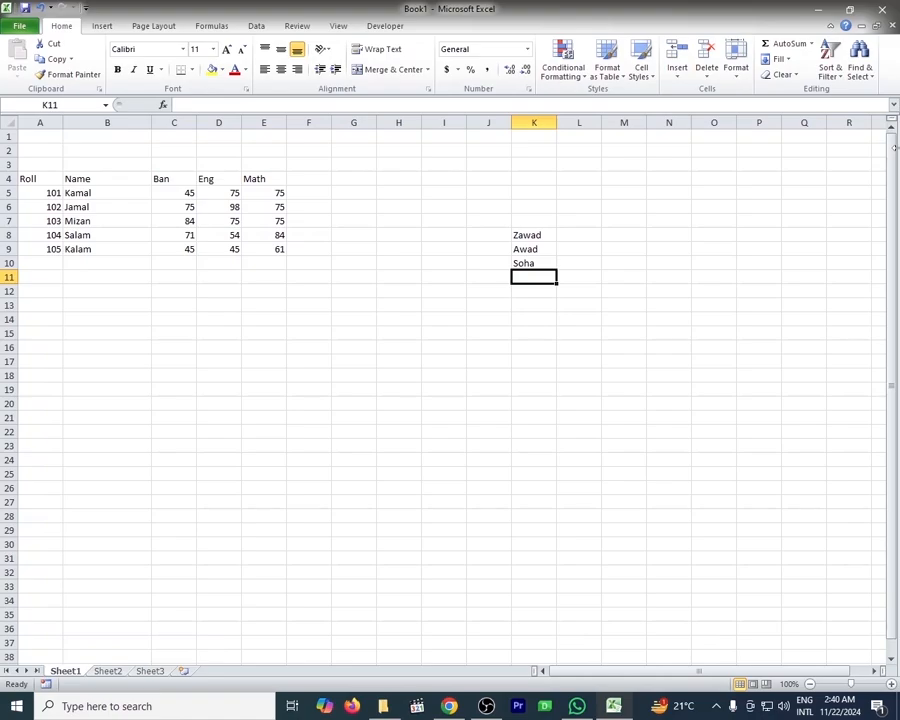
pyautogui.write('Kal')
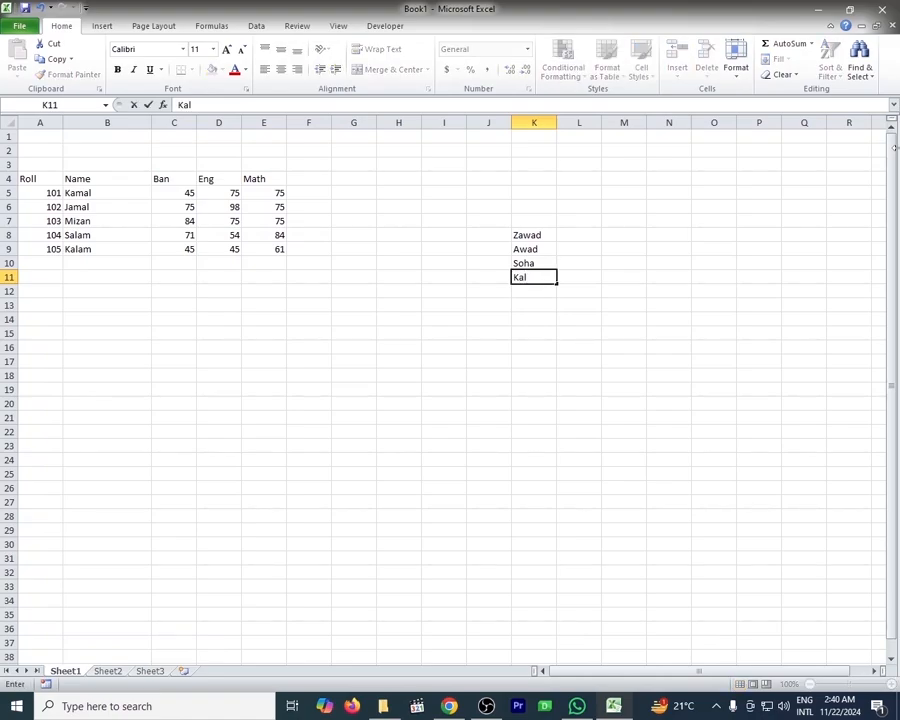
pyautogui.press('BackSpace')
pyautogui.write('mal')
pyautogui.press('Return')
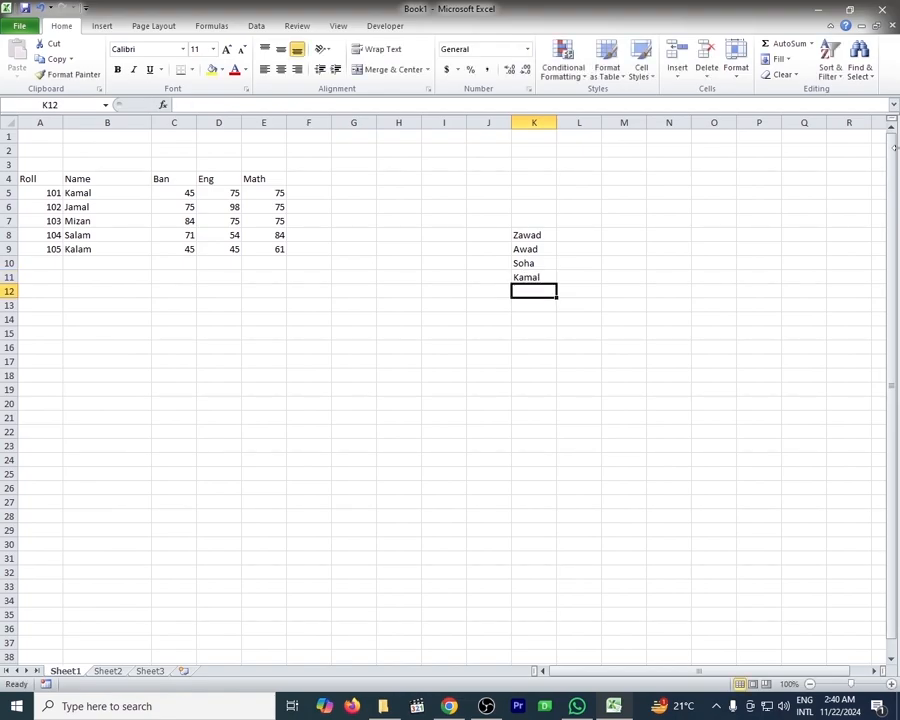
pyautogui.write('Mizan')
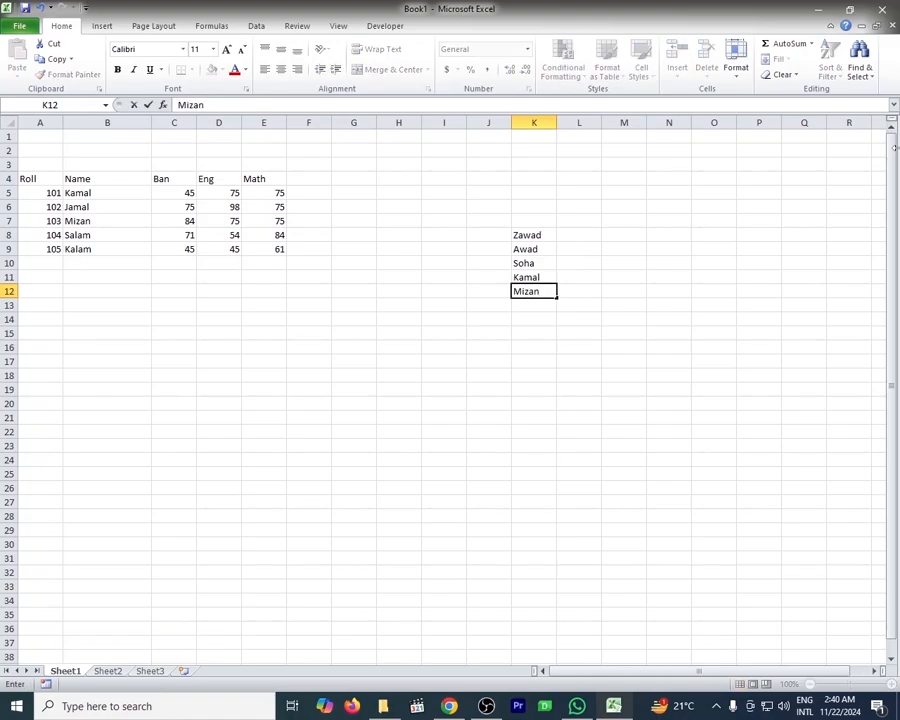
pyautogui.press('Return')
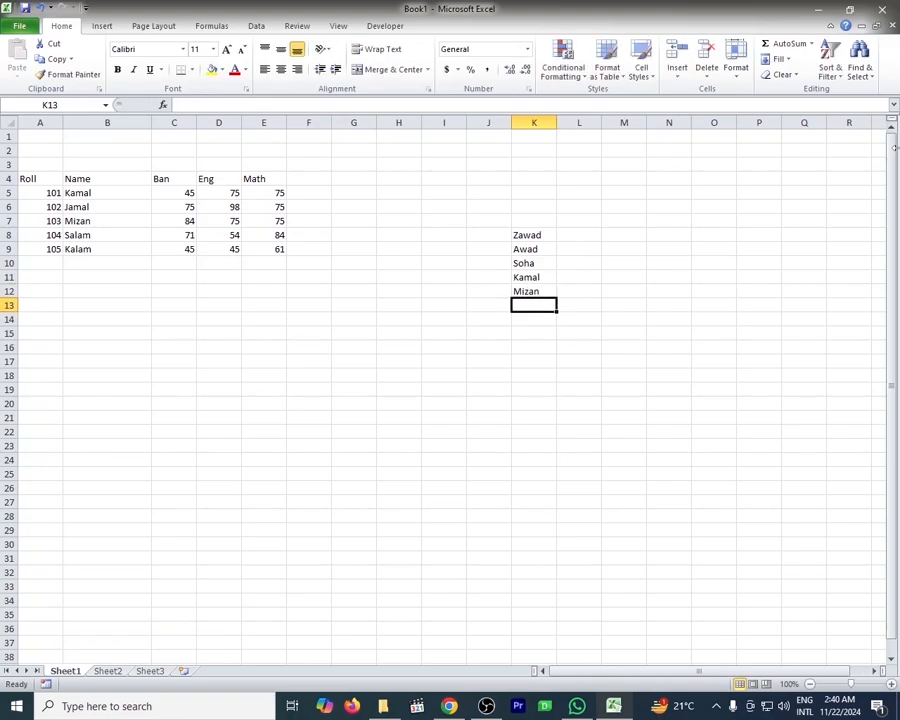
pyautogui.moveTo(519, 237); pyautogui.dragTo(555, 538)
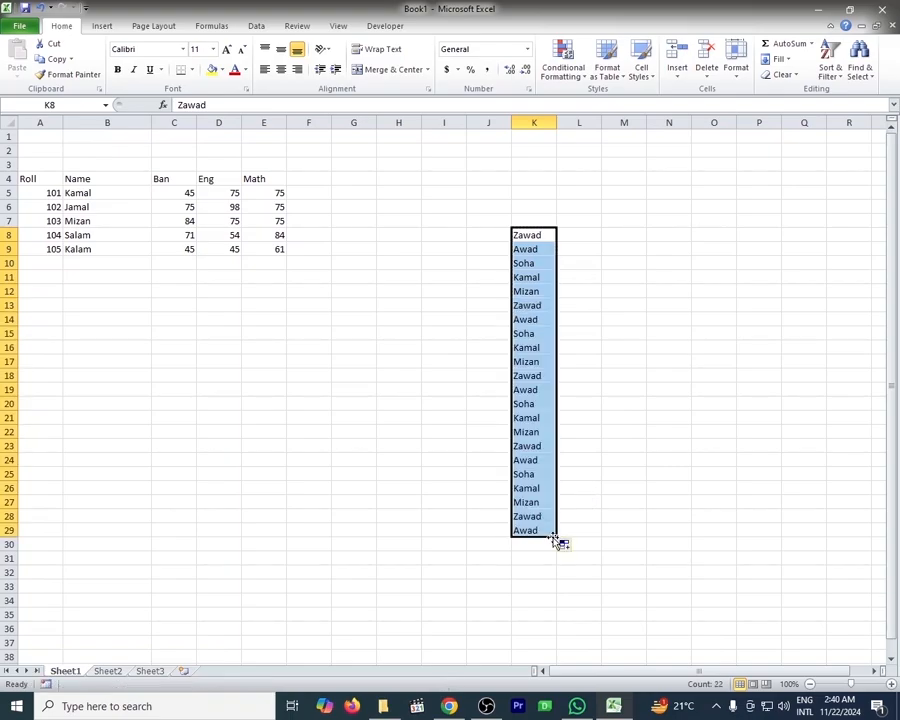
# Go through the filled cells in column K and examine how the name sequence repeats.
pyautogui.click(518, 238)
pyautogui.click(524, 250)
pyautogui.click(525, 263)
pyautogui.click(525, 278)
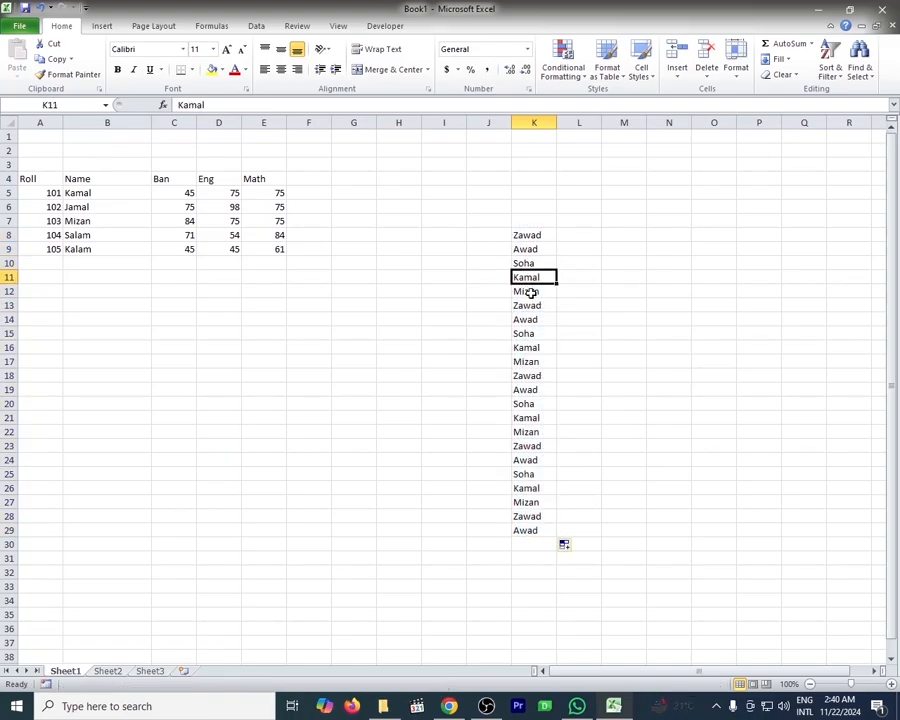
pyautogui.click(529, 292)
pyautogui.click(530, 307)
pyautogui.click(530, 320)
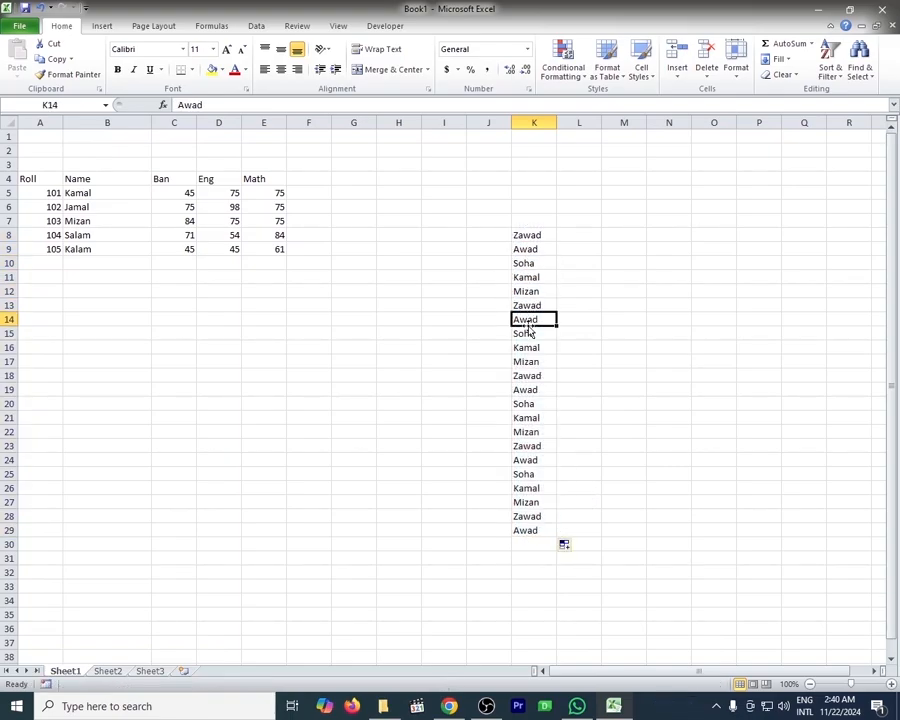
pyautogui.click(530, 334)
pyautogui.click(520, 488)
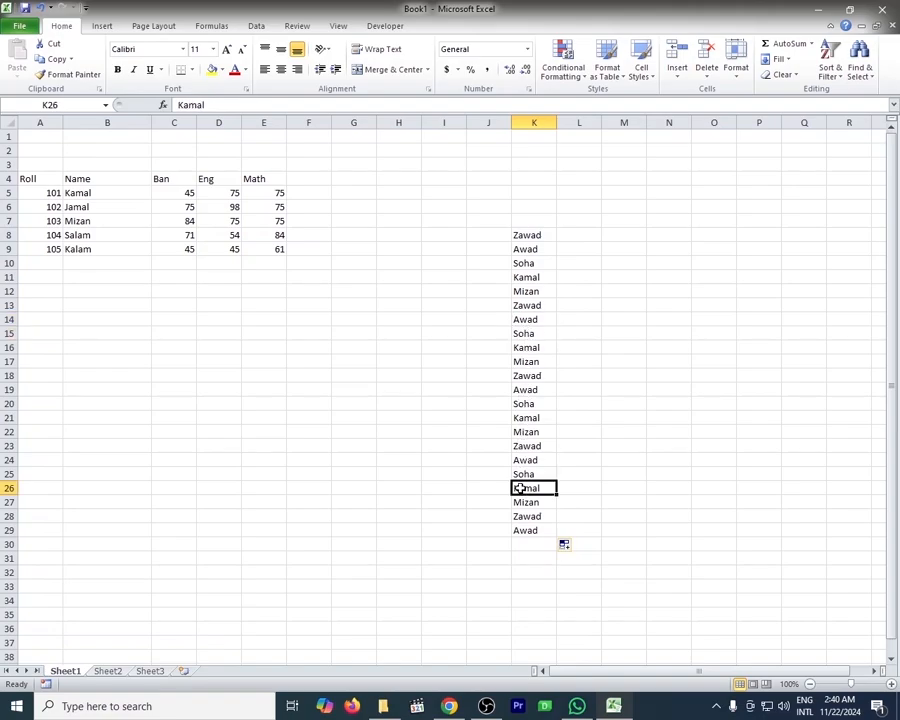
# Refill column K down to K29 from the first three names, the first two names, and the first name alone.
pyautogui.moveTo(538, 234); pyautogui.dragTo(563, 540)
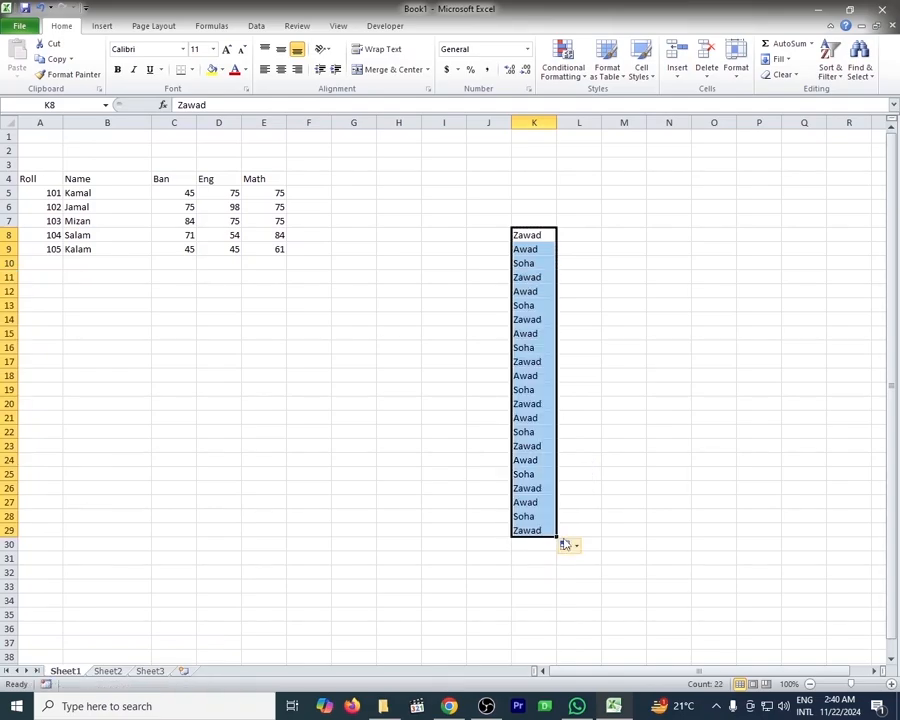
pyautogui.moveTo(536, 235); pyautogui.dragTo(560, 535)
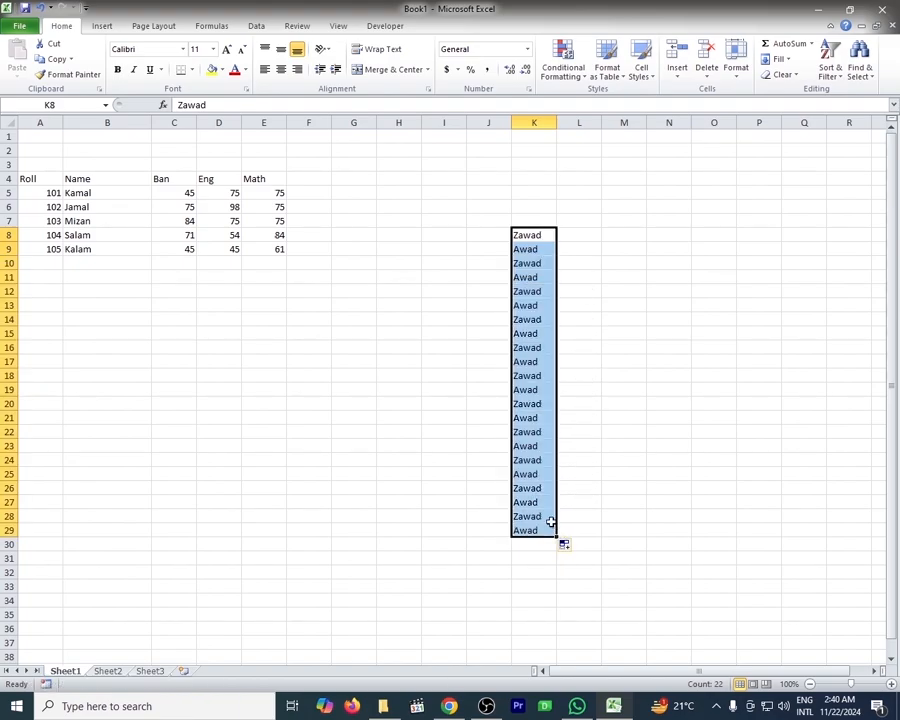
pyautogui.click(541, 234)
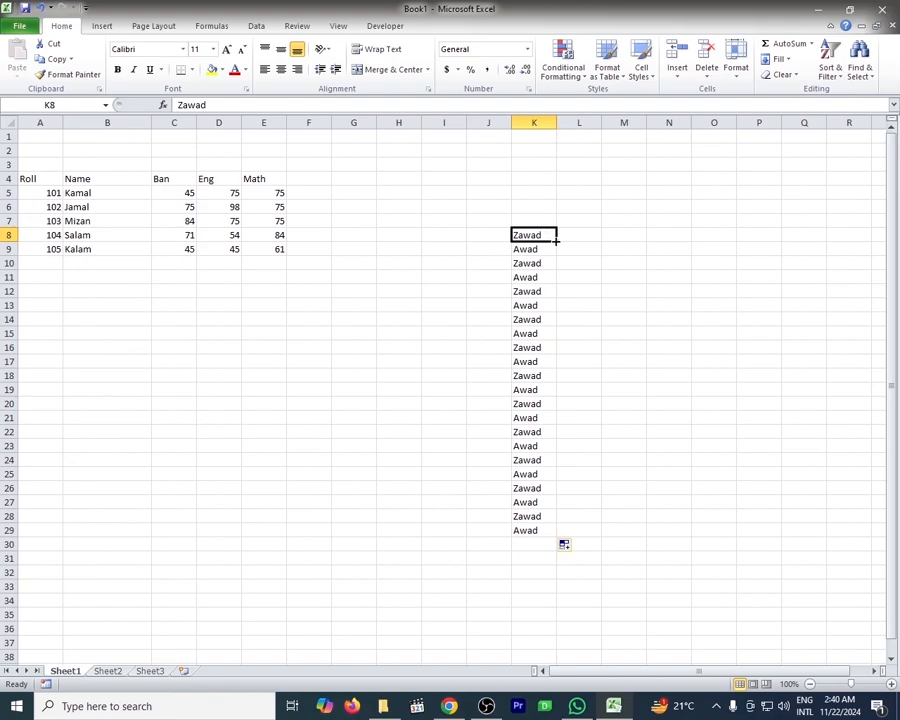
pyautogui.moveTo(556, 242); pyautogui.dragTo(550, 527)
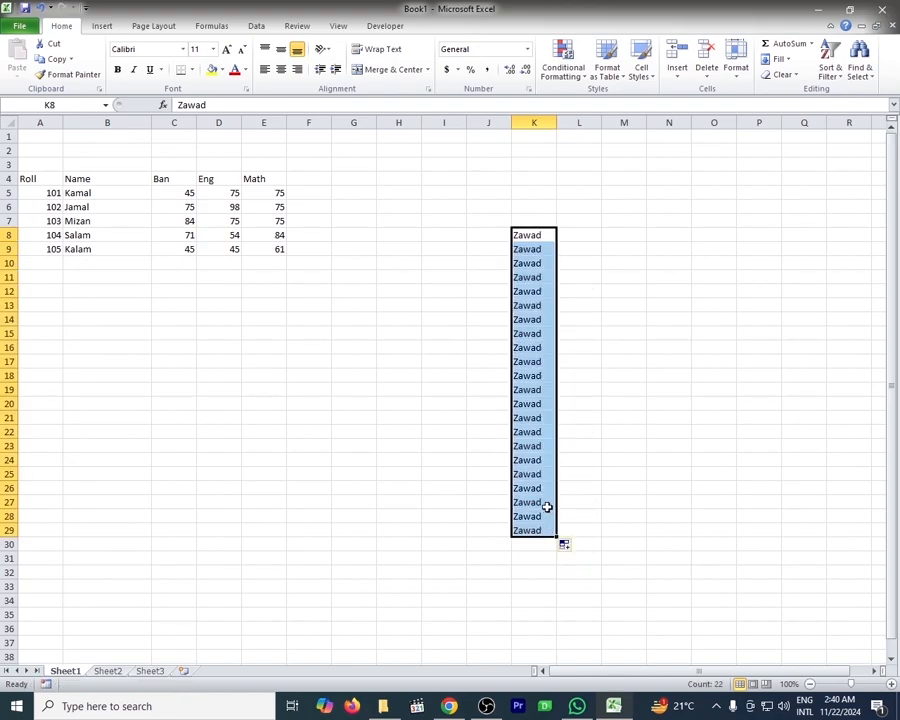
# Enter 1 in L8 and 2 in L9, and fill the number series down to L29.
pyautogui.click(569, 233)
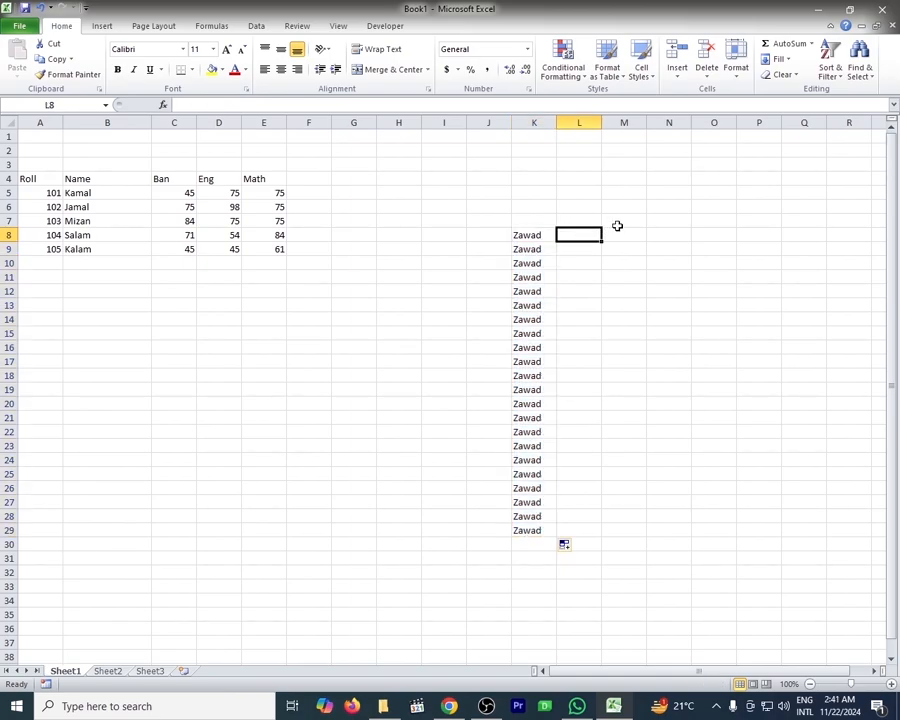
pyautogui.write('1')
pyautogui.press('Return')
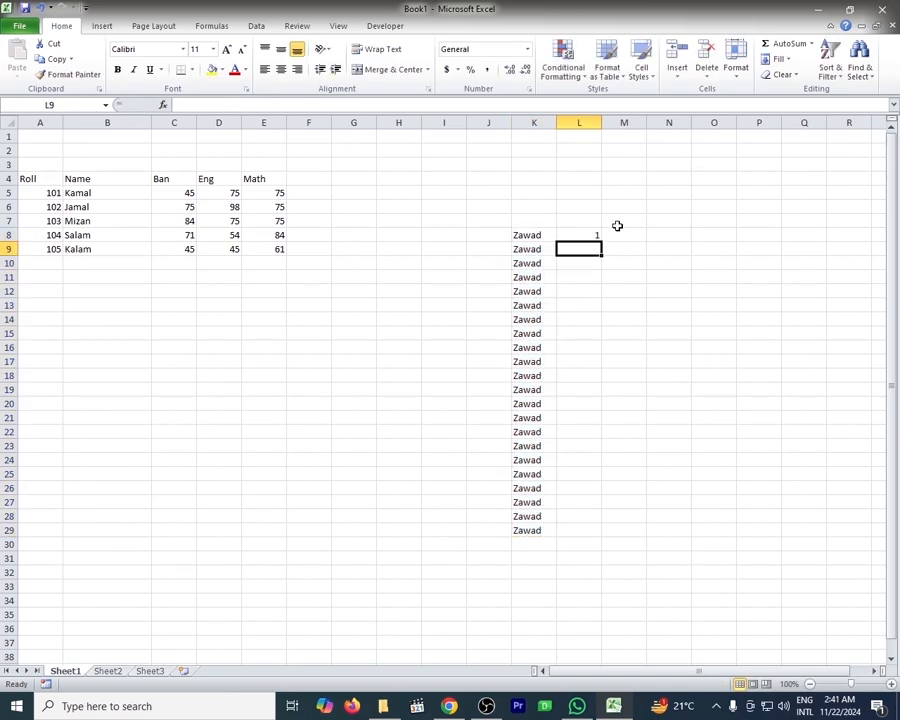
pyautogui.write('2')
pyautogui.press('Return')
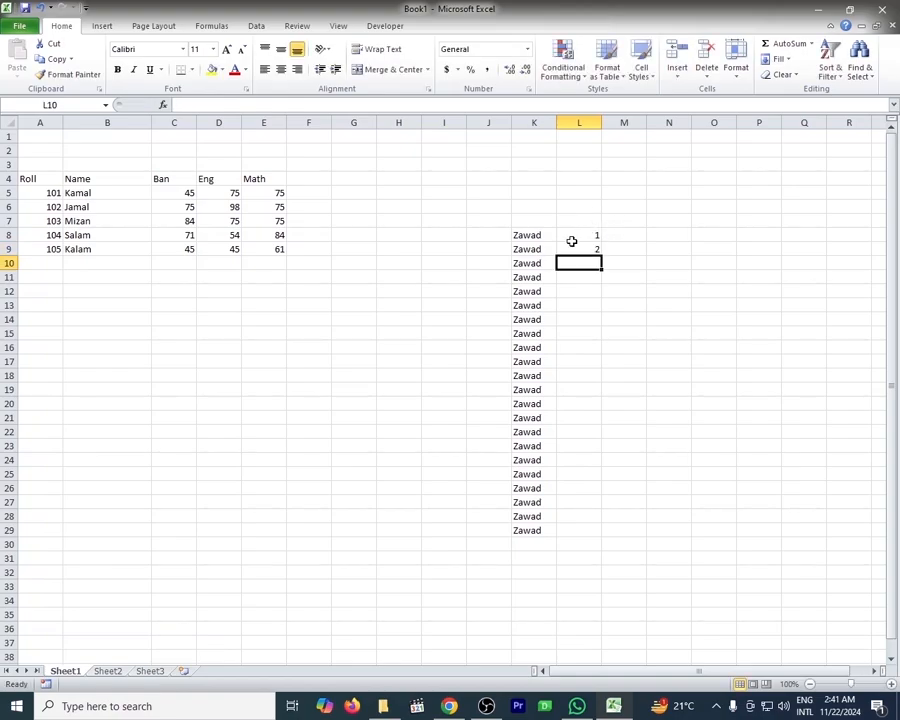
pyautogui.moveTo(573, 240); pyautogui.dragTo(570, 539)
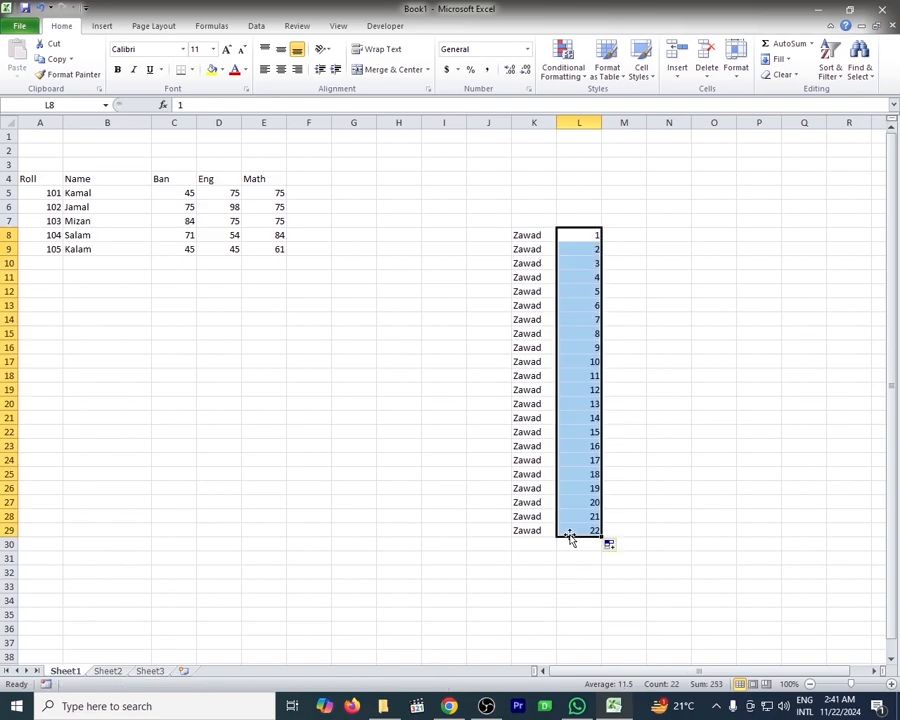
# Enter Sat in M8 and fill the weekday series down to M28.
pyautogui.click(626, 233)
pyautogui.write('Sat')
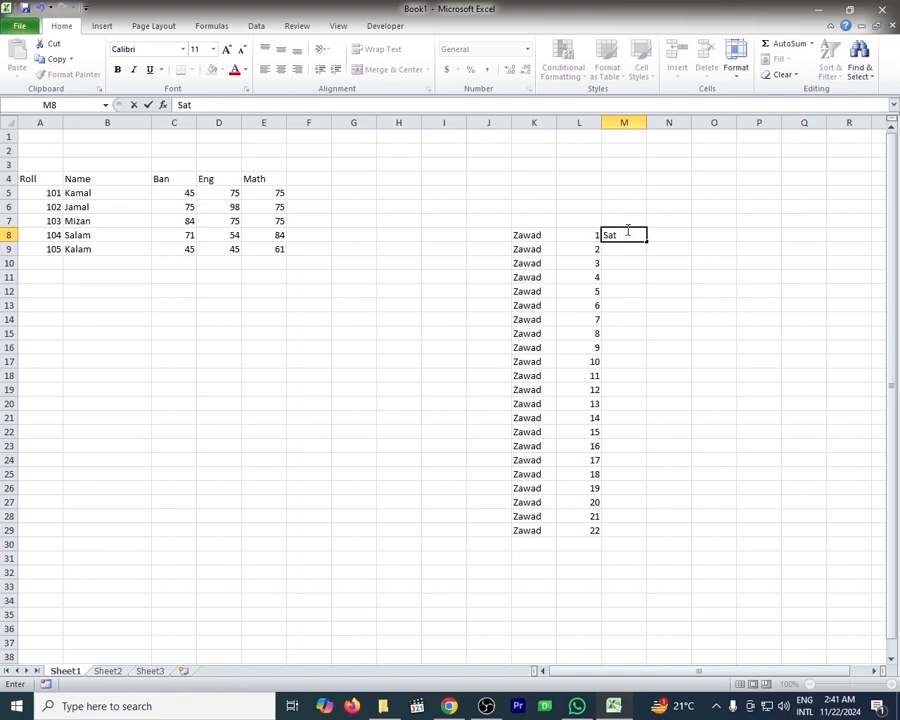
pyautogui.press('Tab')
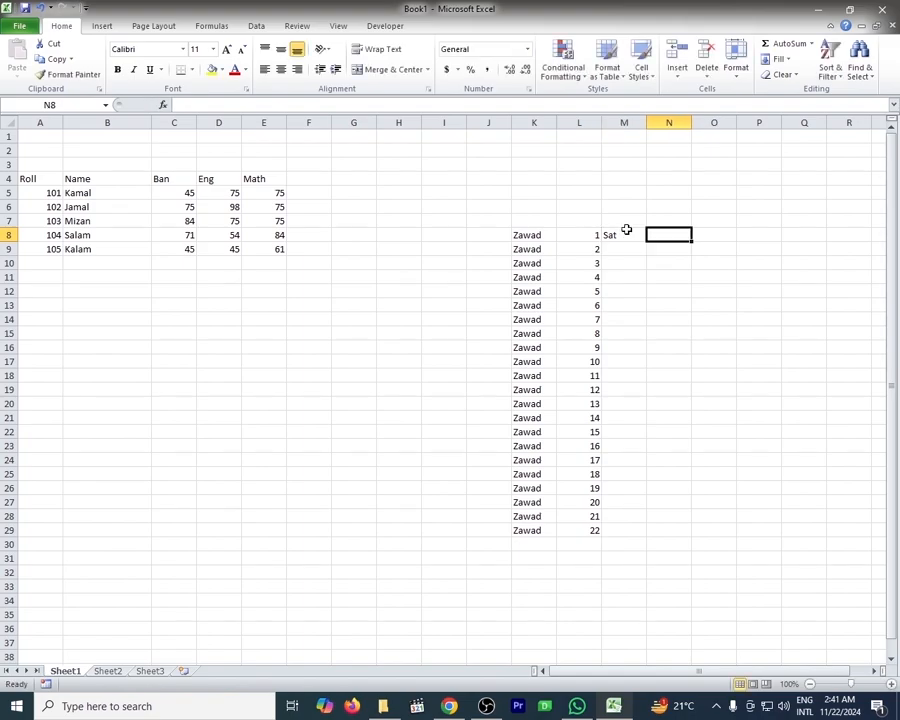
pyautogui.click(626, 231)
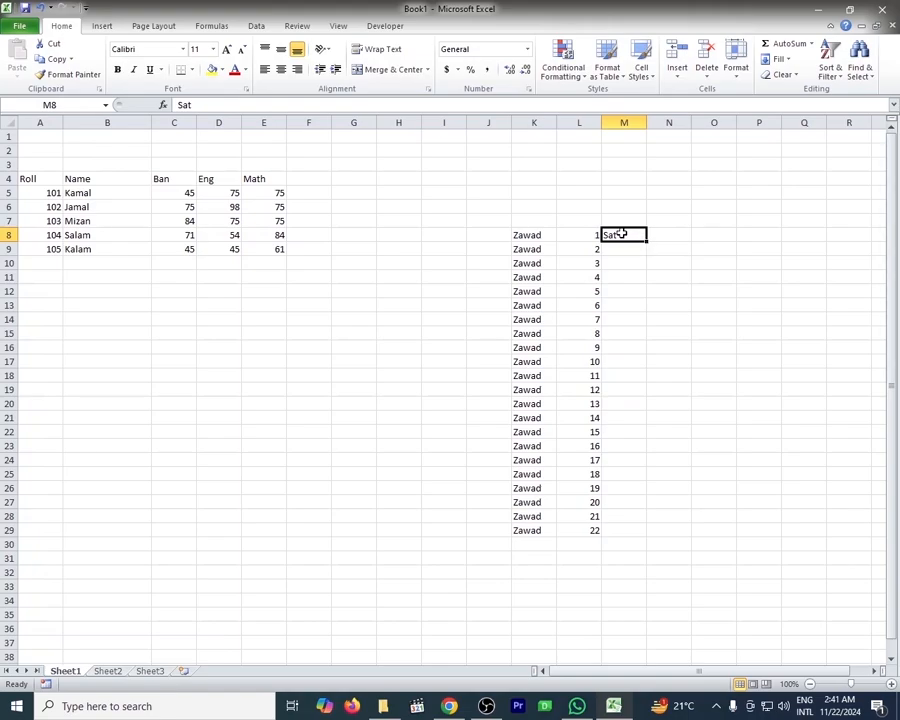
pyautogui.moveTo(646, 241); pyautogui.dragTo(636, 520)
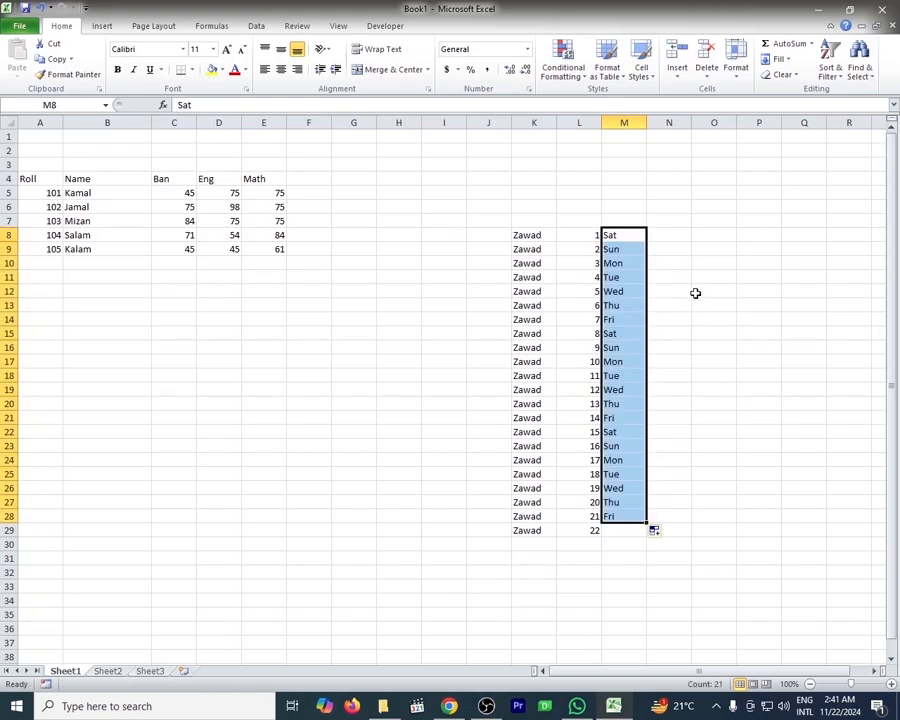
# Enter January in N8 and fill the month series down column N beside the weekdays.
pyautogui.click(665, 236)
pyautogui.write('January')
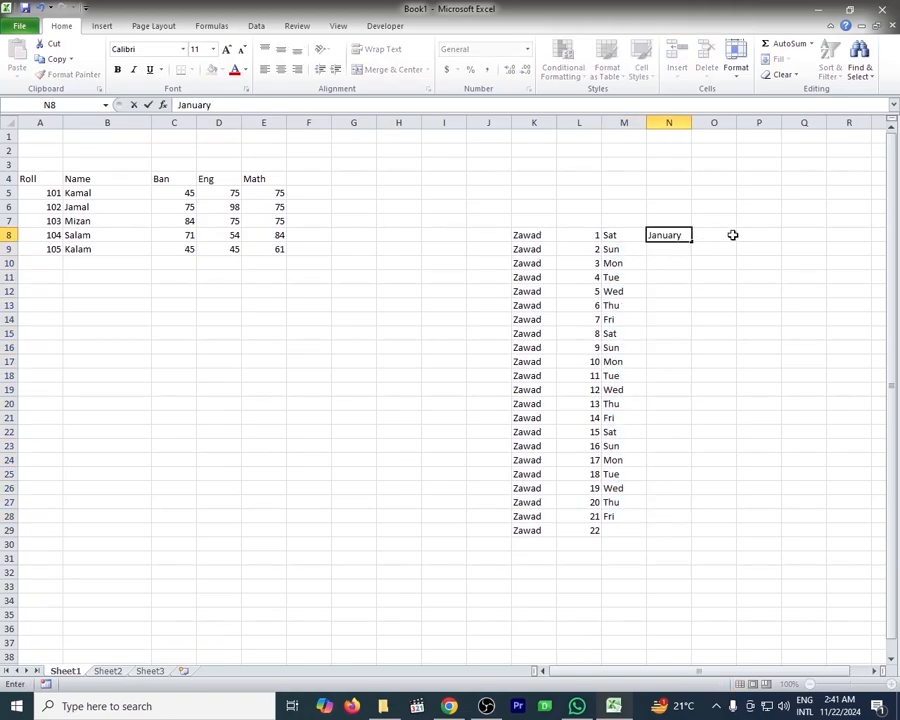
pyautogui.click(713, 291)
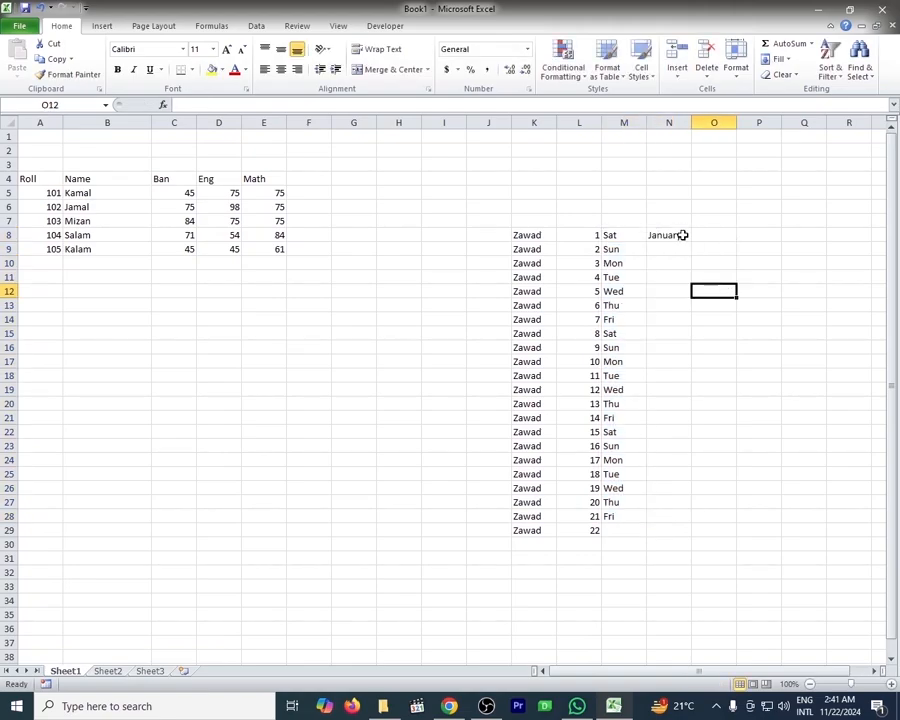
pyautogui.click(680, 235)
pyautogui.moveTo(692, 242); pyautogui.dragTo(697, 538)
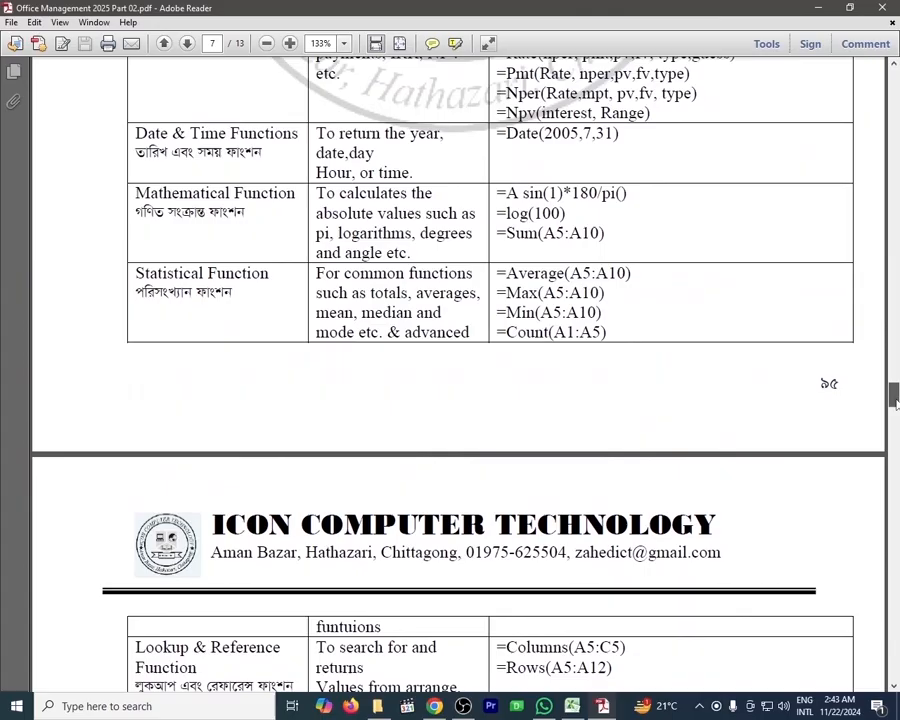
# Review the table of function categories and examples on page 7 of the PDF, alternating with the Excel number grid.
pyautogui.scroll(2, 602, 380)
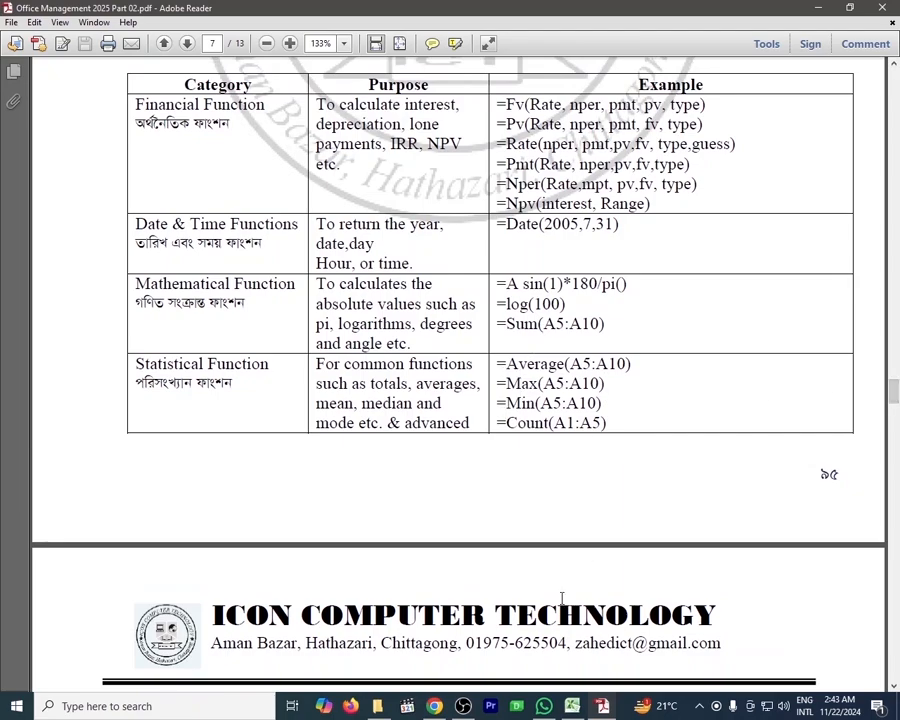
pyautogui.click(573, 706)
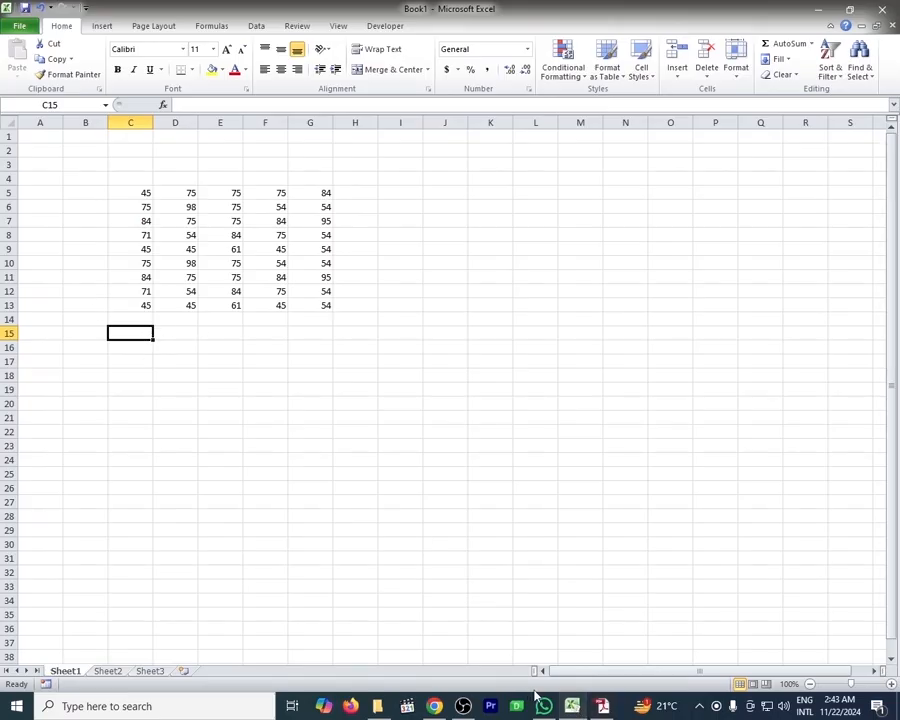
pyautogui.click(602, 706)
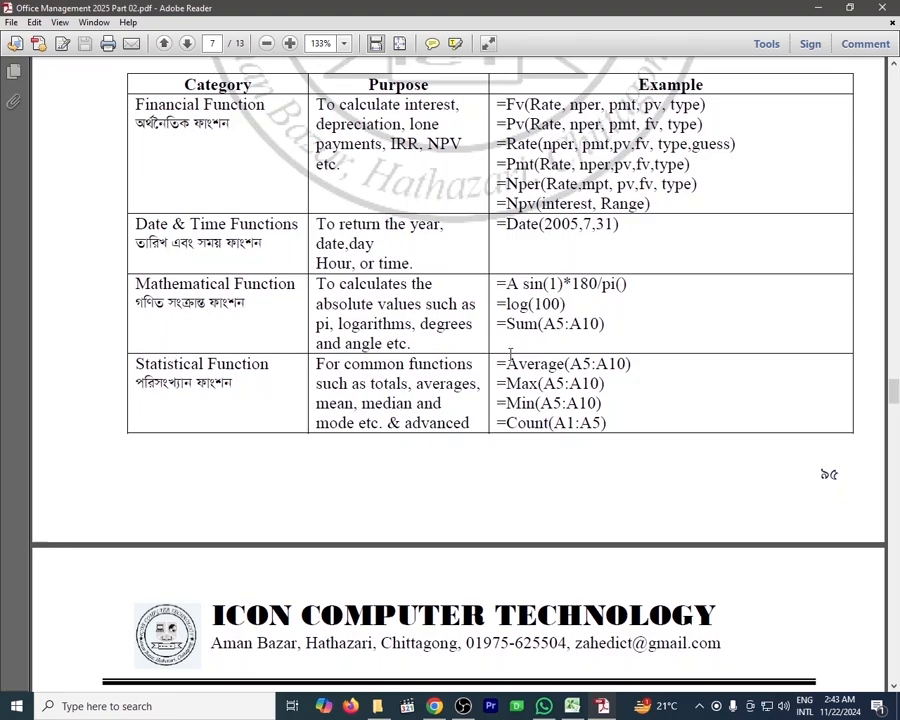
# Switch to the Excel workbook and enter =average(C5:C13) in C16 to average the first number column.
pyautogui.click(572, 706)
pyautogui.click(145, 344)
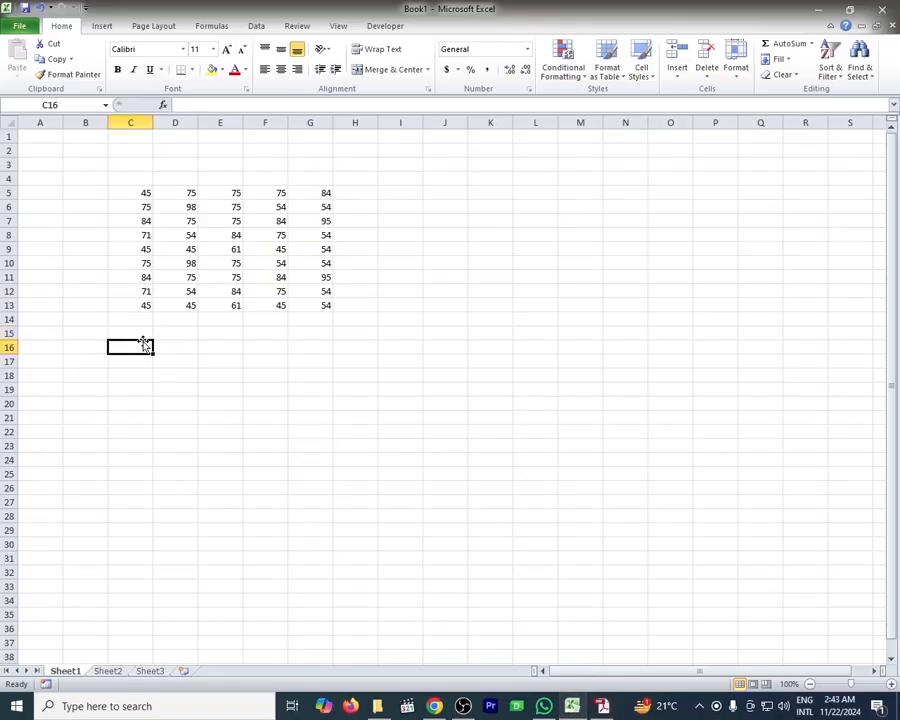
pyautogui.write('=s')
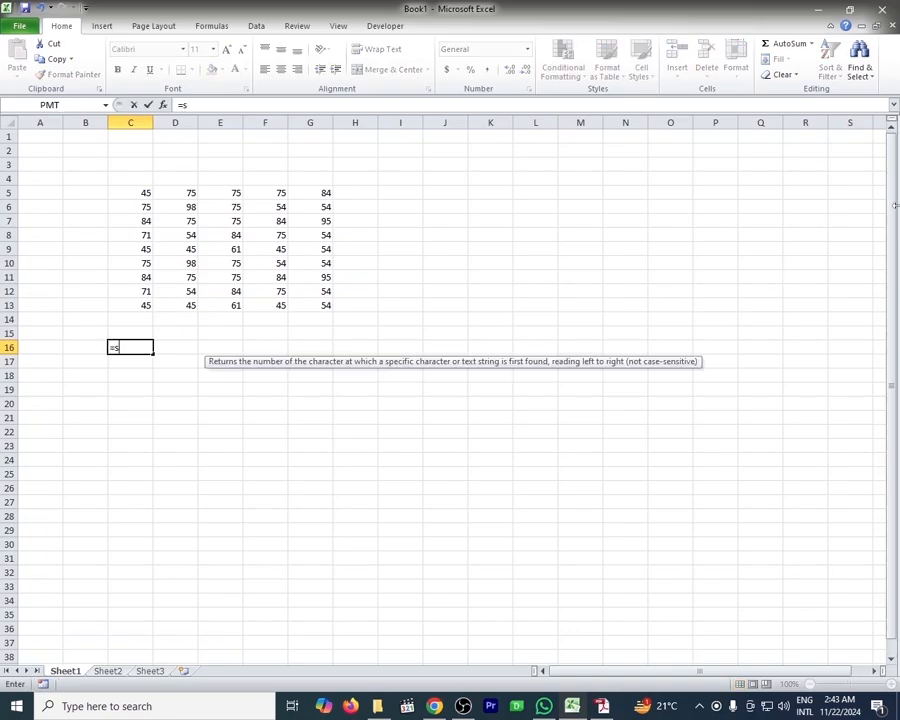
pyautogui.press('BackSpace')
pyautogui.write('a')
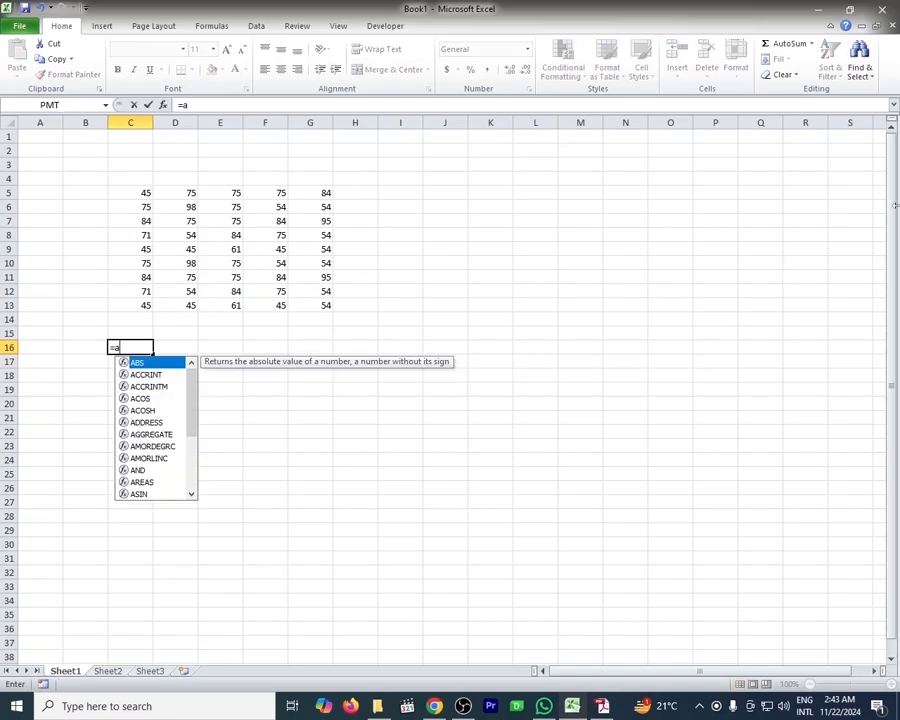
pyautogui.write('verag')
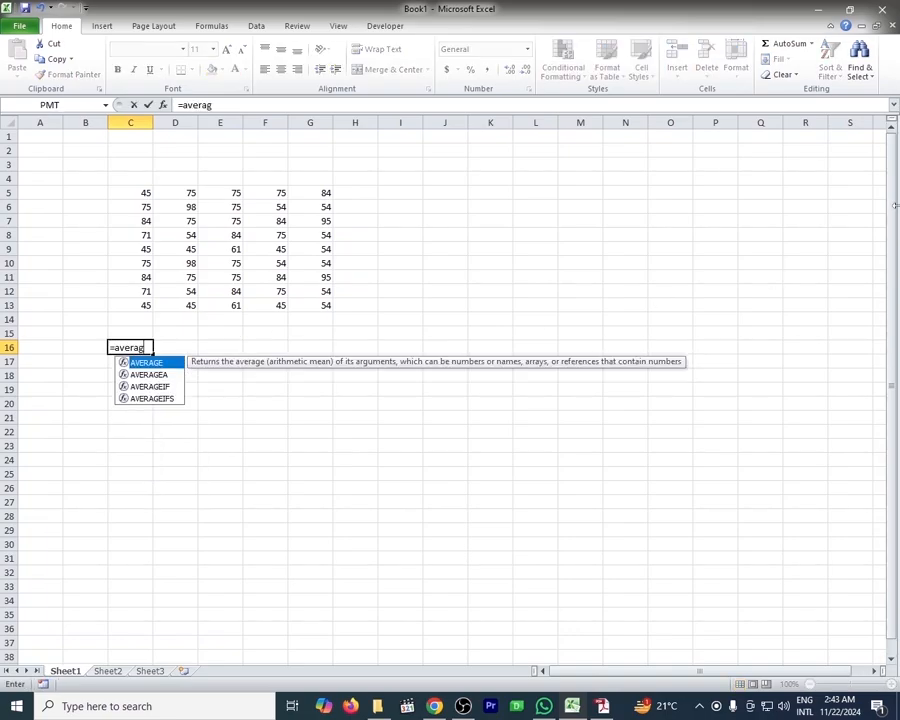
pyautogui.write('e(')
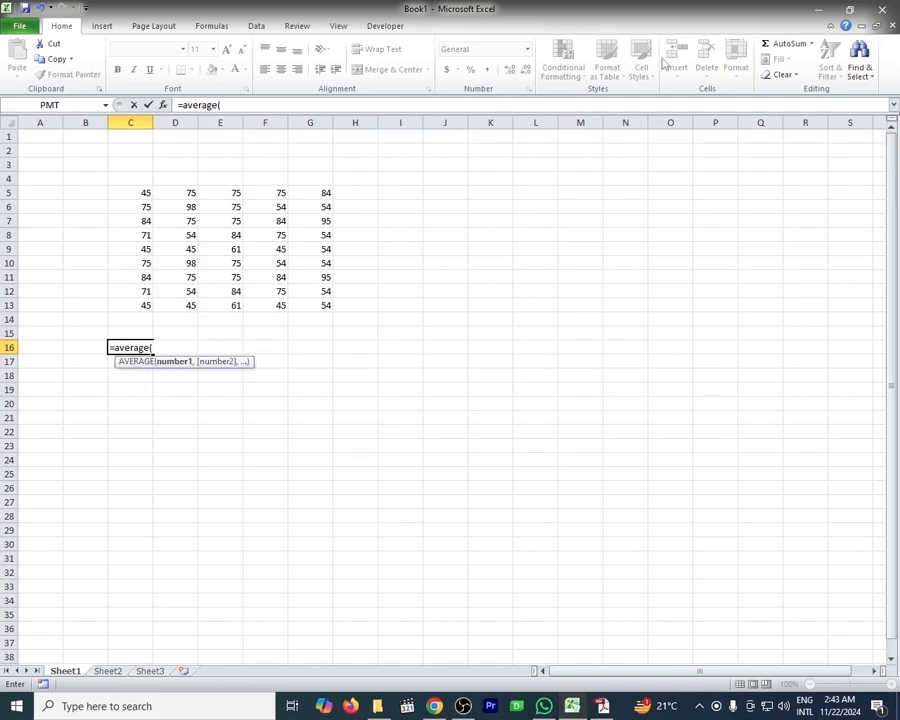
pyautogui.click(134, 190)
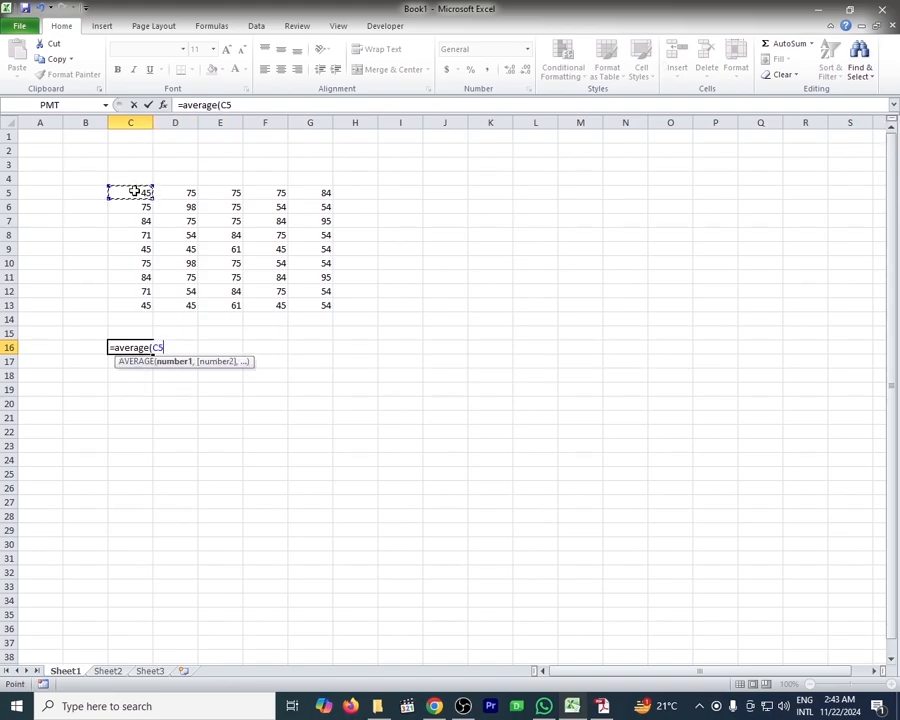
pyautogui.press('F8')
pyautogui.click(133, 307)
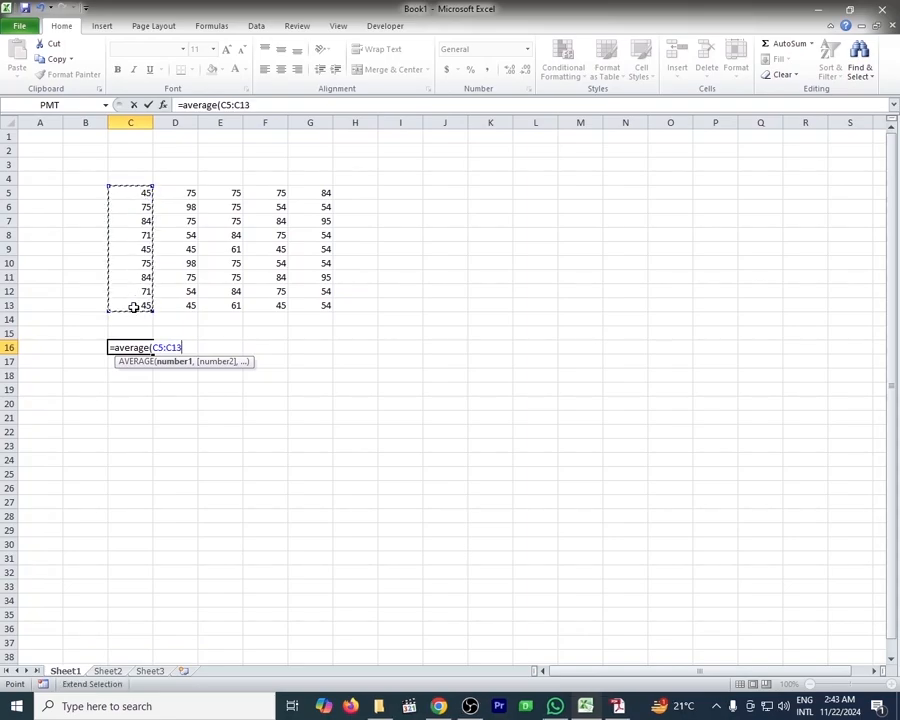
pyautogui.write(')')
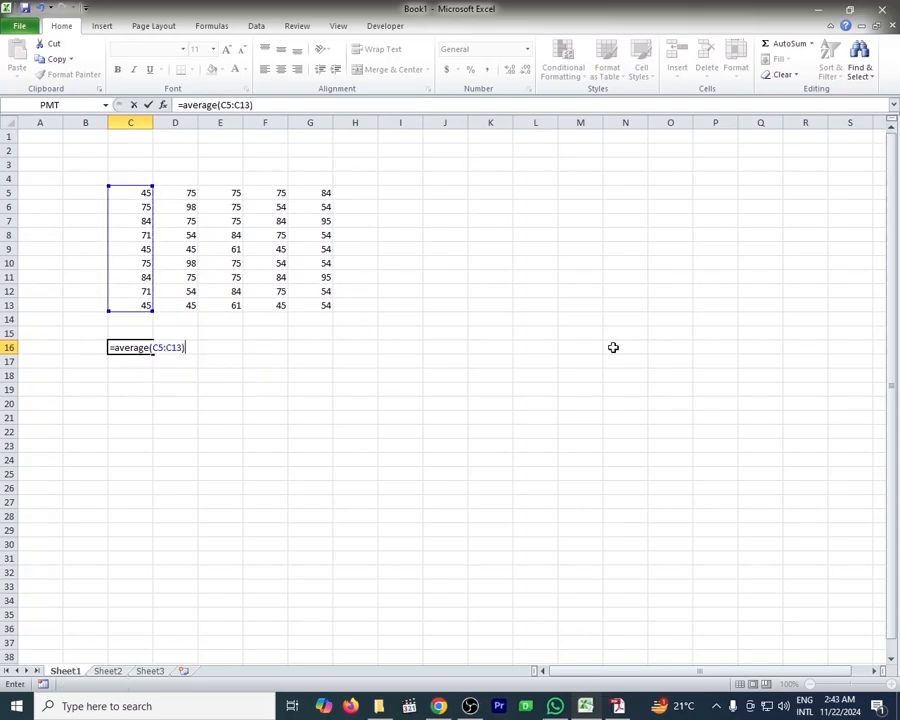
pyautogui.press('Return')
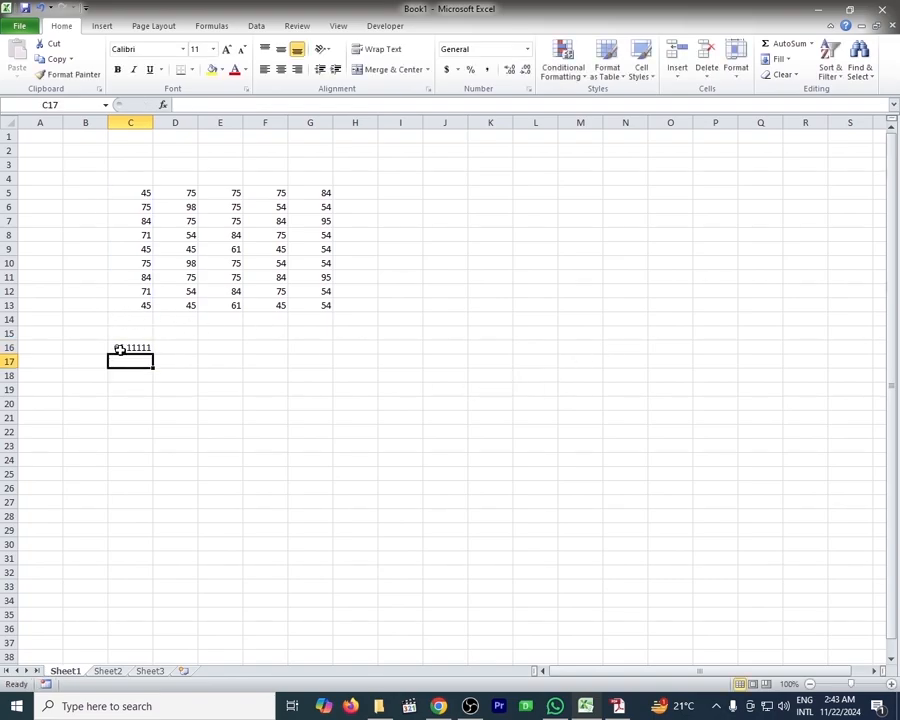
# Examine the values in C5:C13 one by one and as a selected range against the average in C16.
pyautogui.click(136, 342)
pyautogui.click(146, 191)
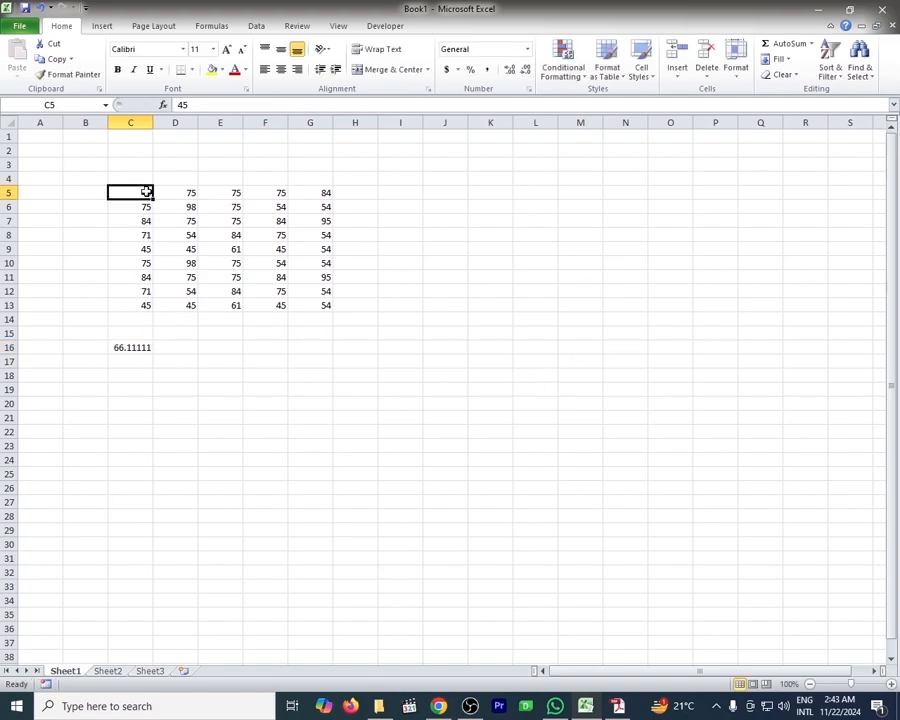
pyautogui.press('Down')
pyautogui.press('Down')
pyautogui.press('Down')
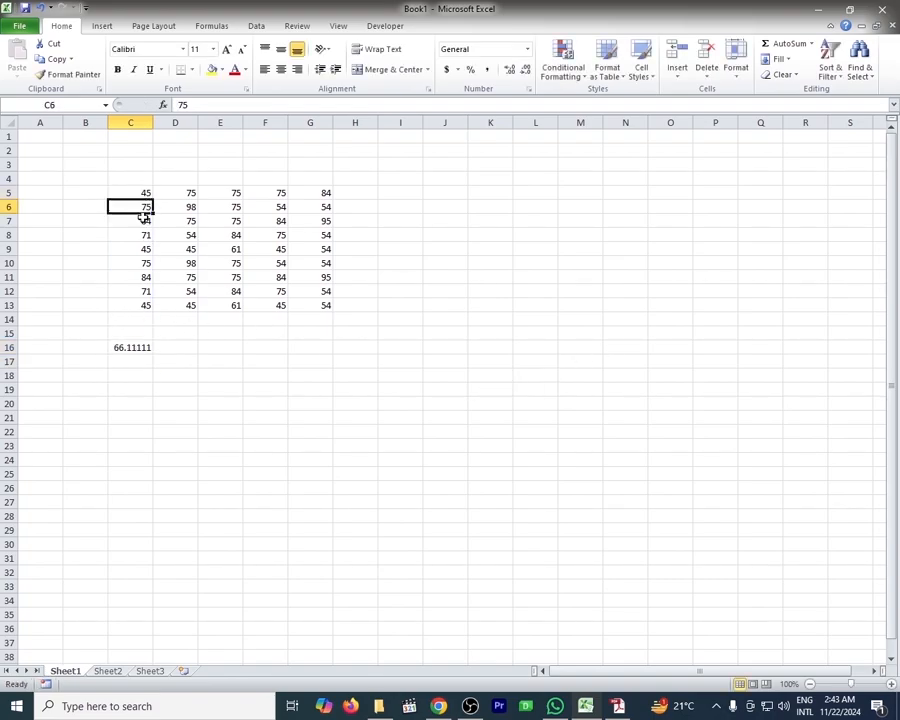
pyautogui.press('Down')
pyautogui.press('Down')
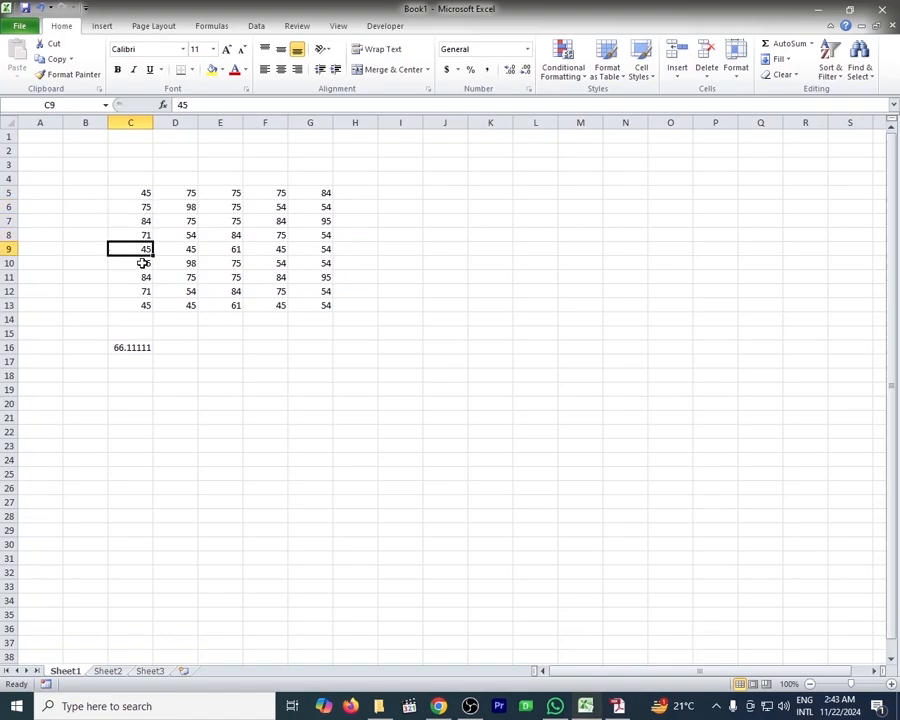
pyautogui.press('Down')
pyautogui.press('Down')
pyautogui.press('Down')
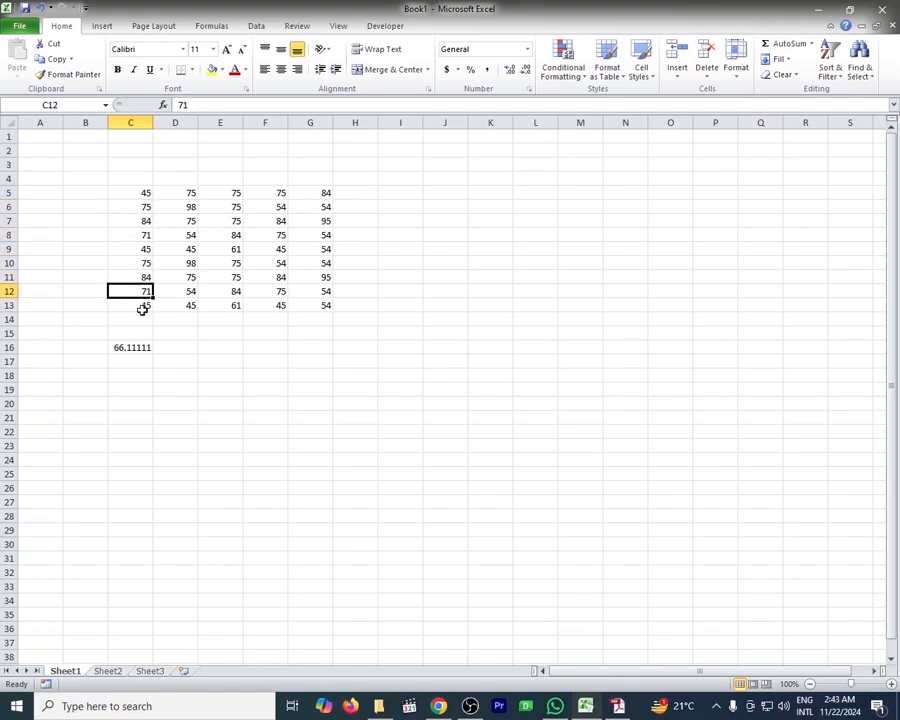
pyautogui.moveTo(140, 193); pyautogui.dragTo(142, 300)
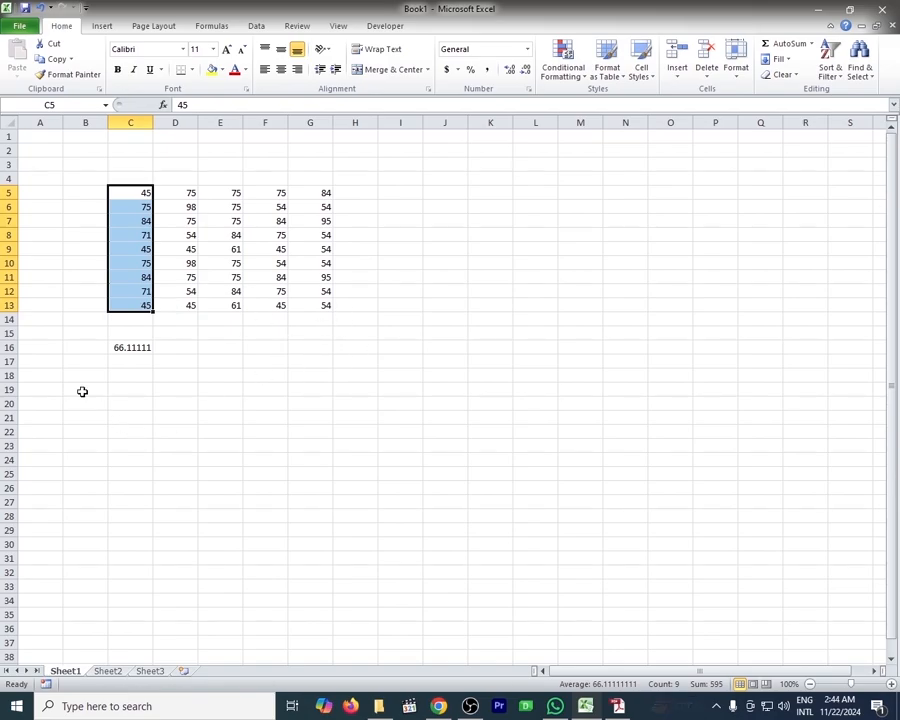
pyautogui.click(220, 390)
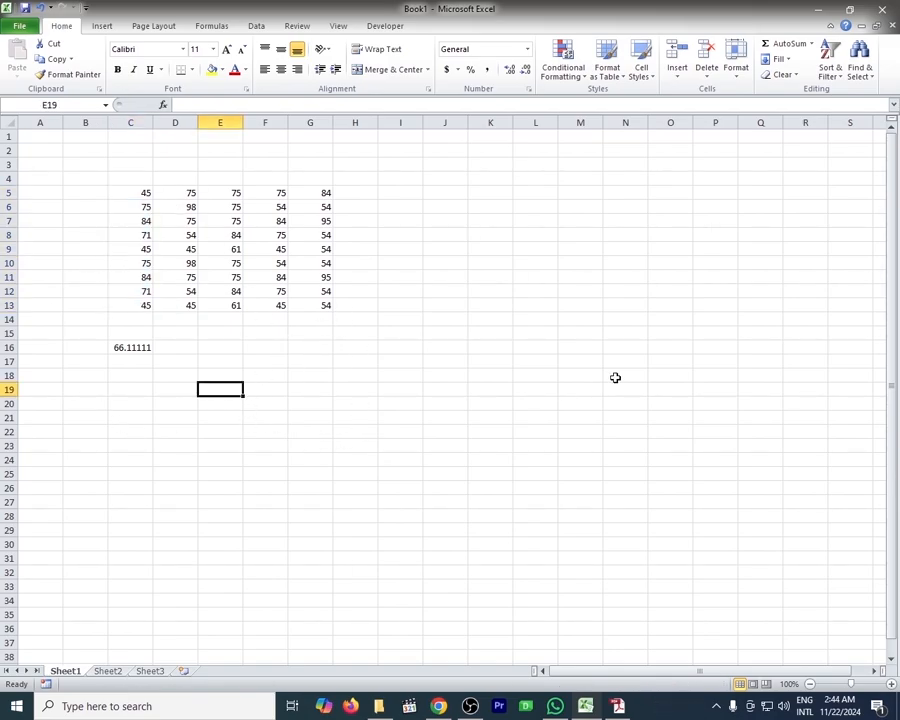
# Cross-check the average by entering =SUM(C5:C14)/9 in C15, and clear that cell after comparing.
pyautogui.click(137, 331)
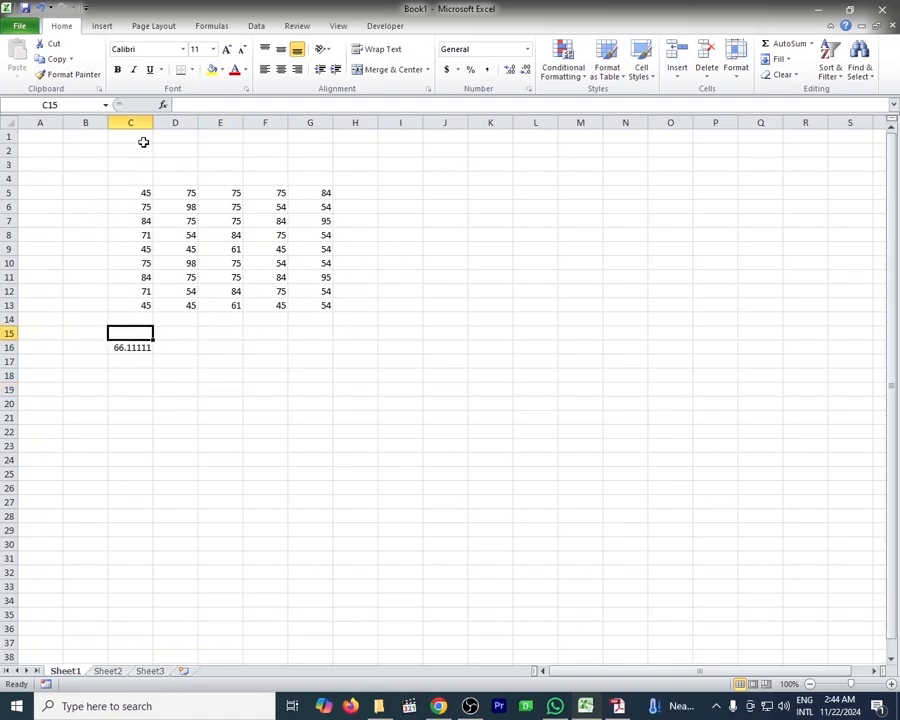
pyautogui.click(788, 44)
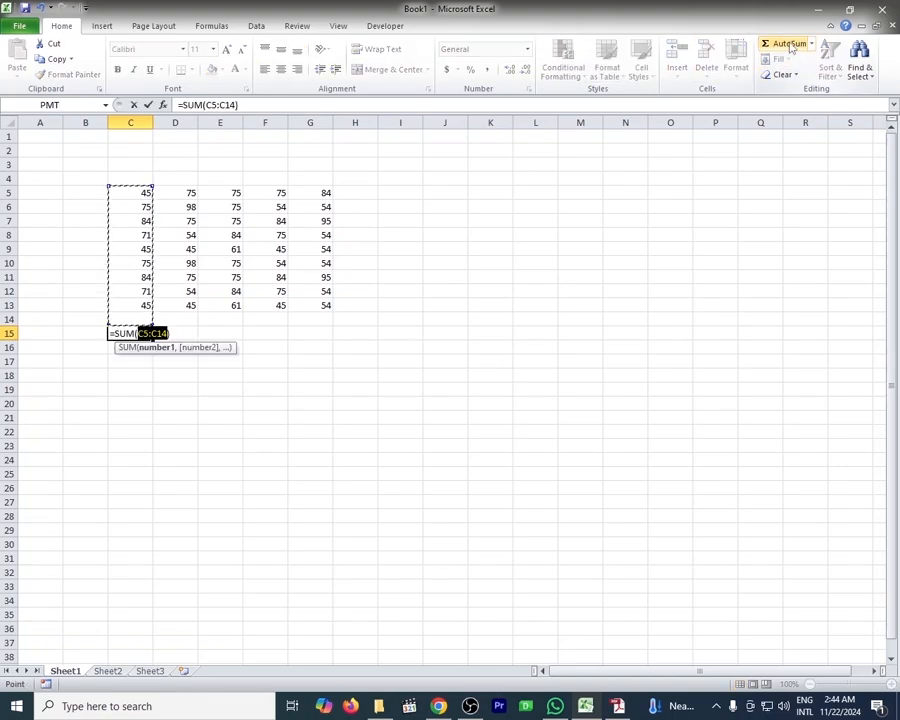
pyautogui.press('Return')
pyautogui.click(150, 333)
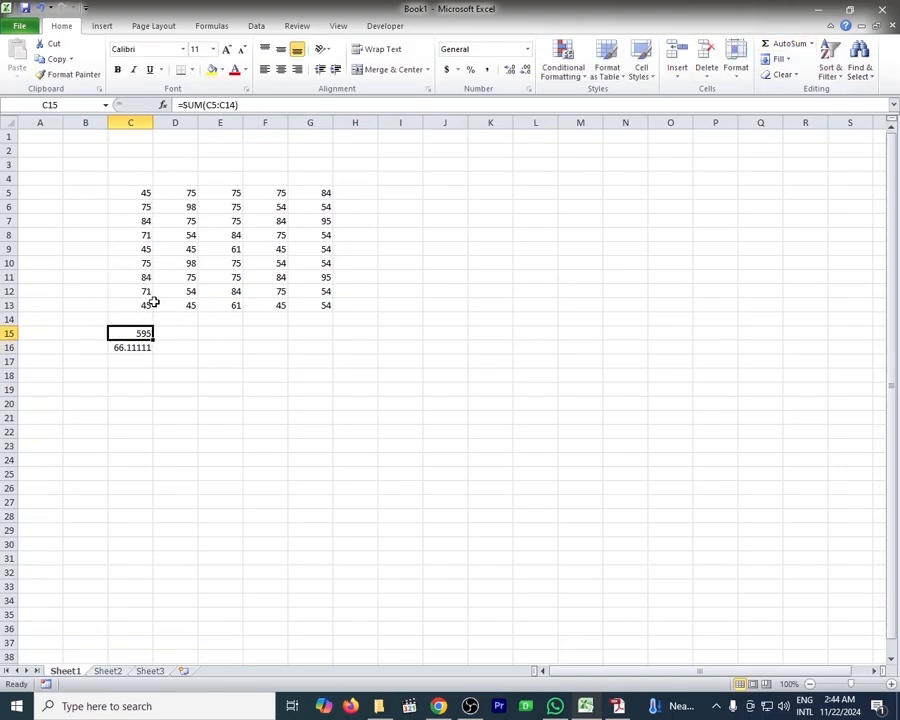
pyautogui.click(251, 105)
pyautogui.write('/9')
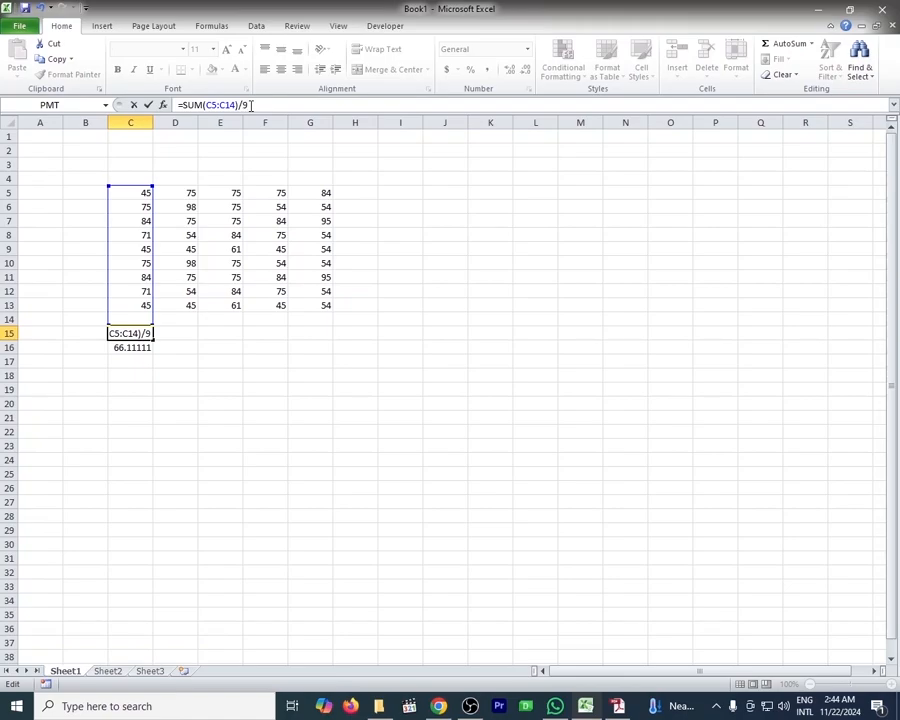
pyautogui.press('Return')
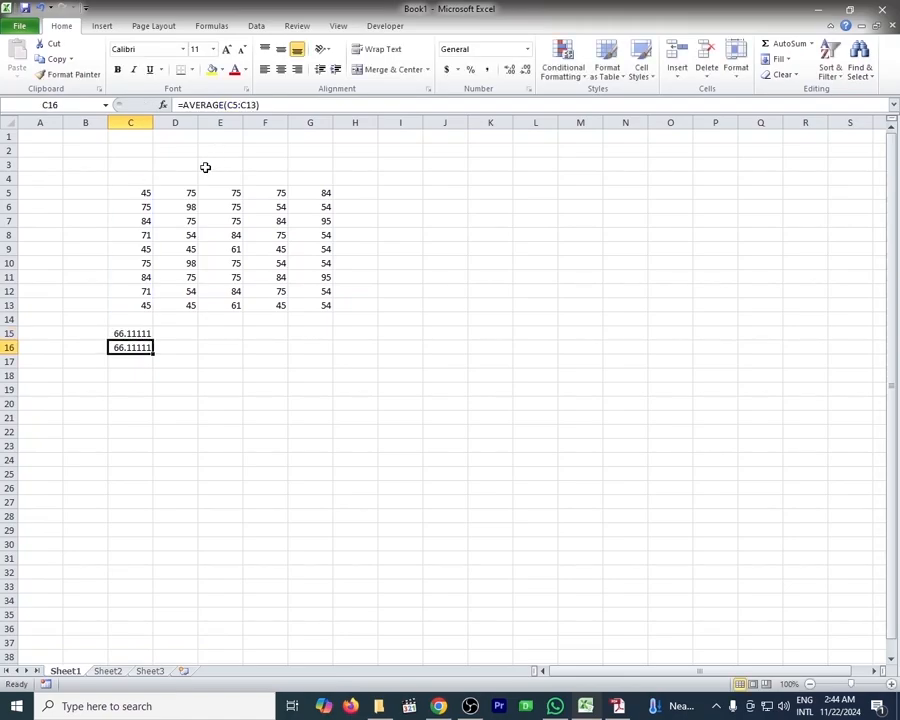
pyautogui.click(132, 333)
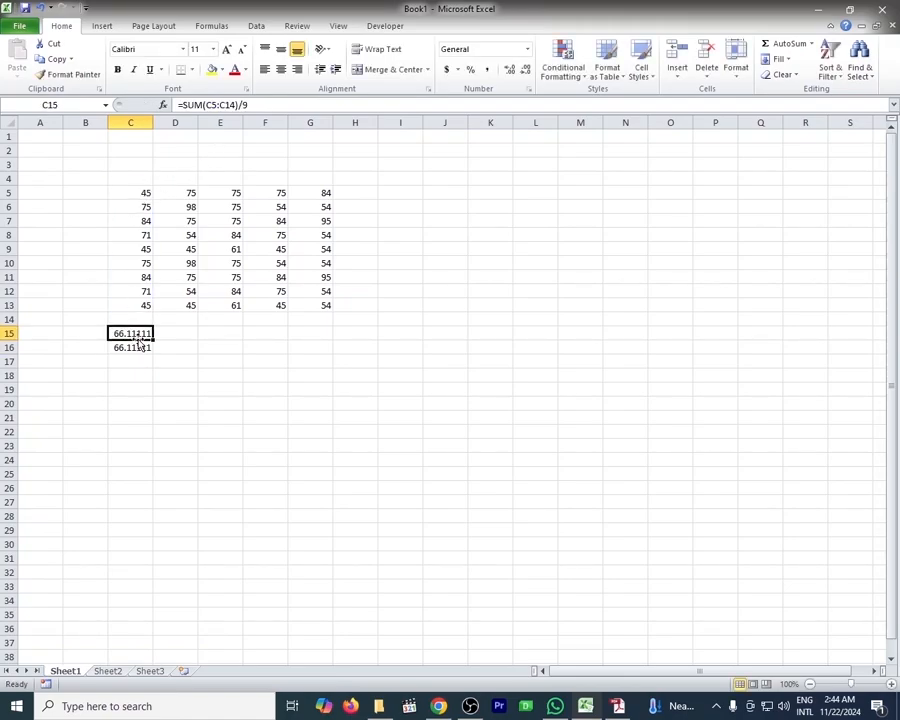
pyautogui.press('Delete')
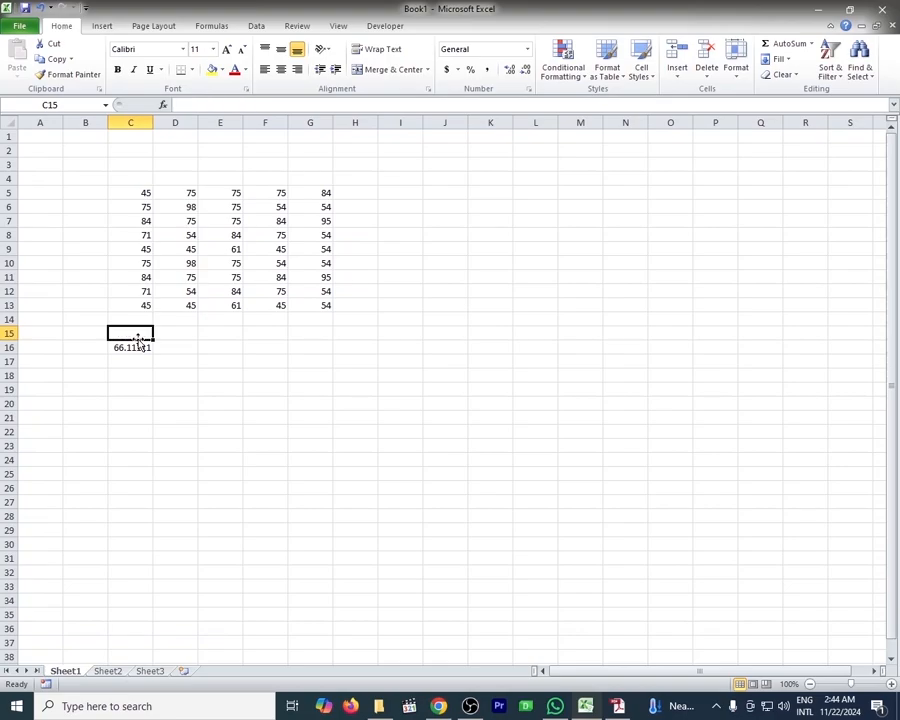
# Fill the AVERAGE formula from C16 across to G16, and clear the copies in D16:G16.
pyautogui.click(131, 348)
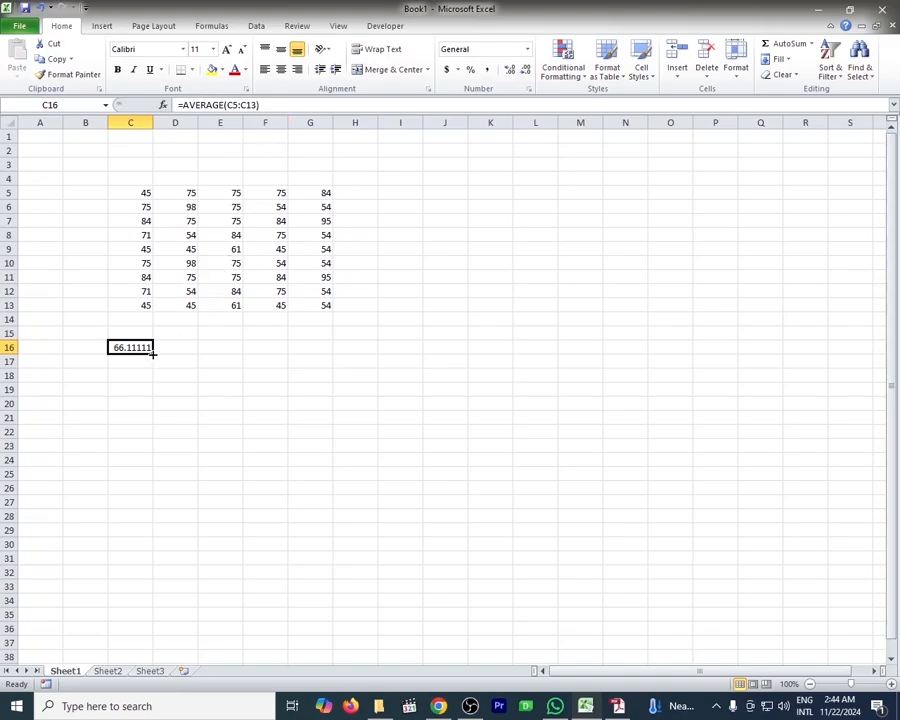
pyautogui.moveTo(153, 354); pyautogui.dragTo(330, 347)
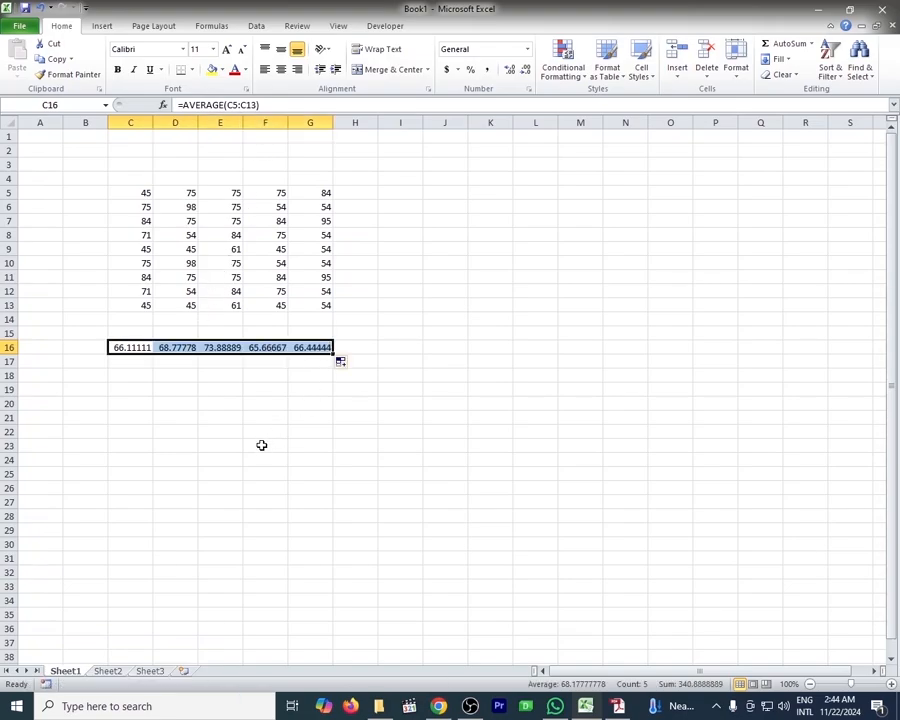
pyautogui.moveTo(179, 343); pyautogui.dragTo(313, 345)
pyautogui.press('Delete')
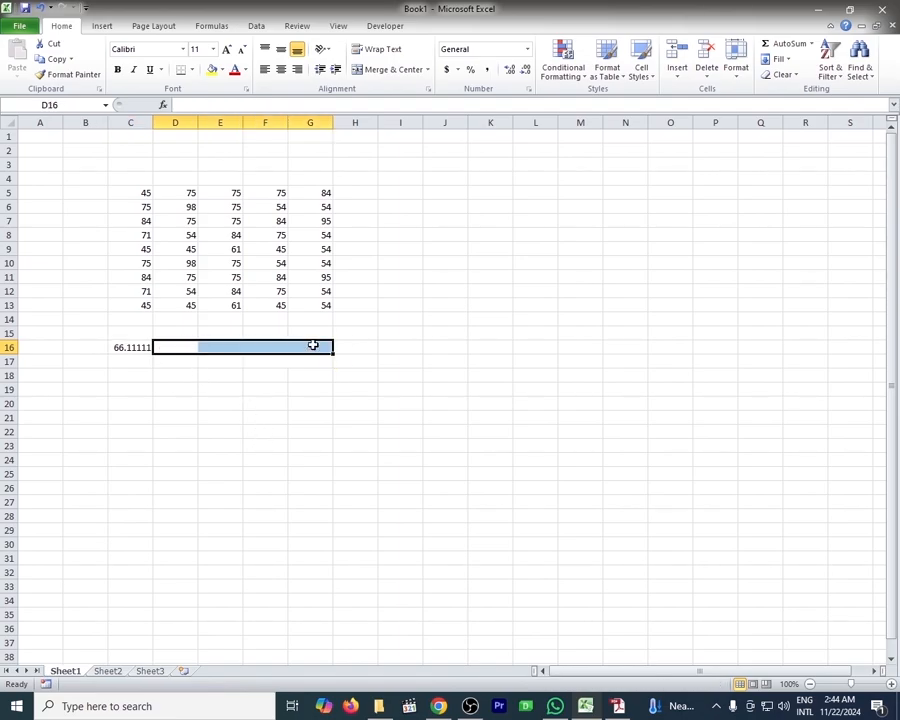
# Check the statistical function examples in the PDF, and change the formula in C16 to =Max(C5:C13).
pyautogui.click(620, 706)
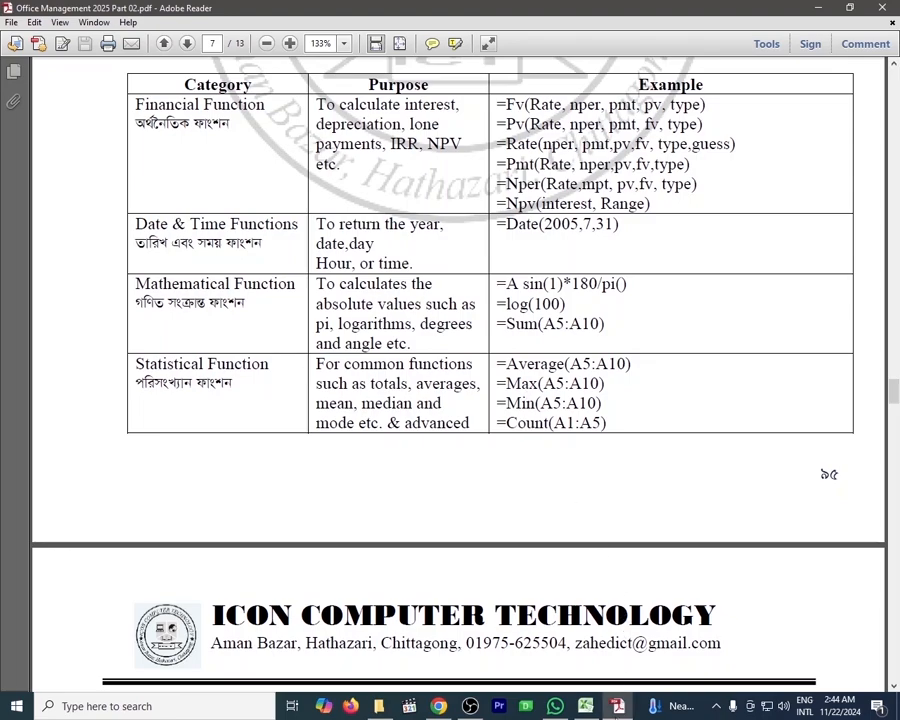
pyautogui.hotkey('alt', 'Tab')
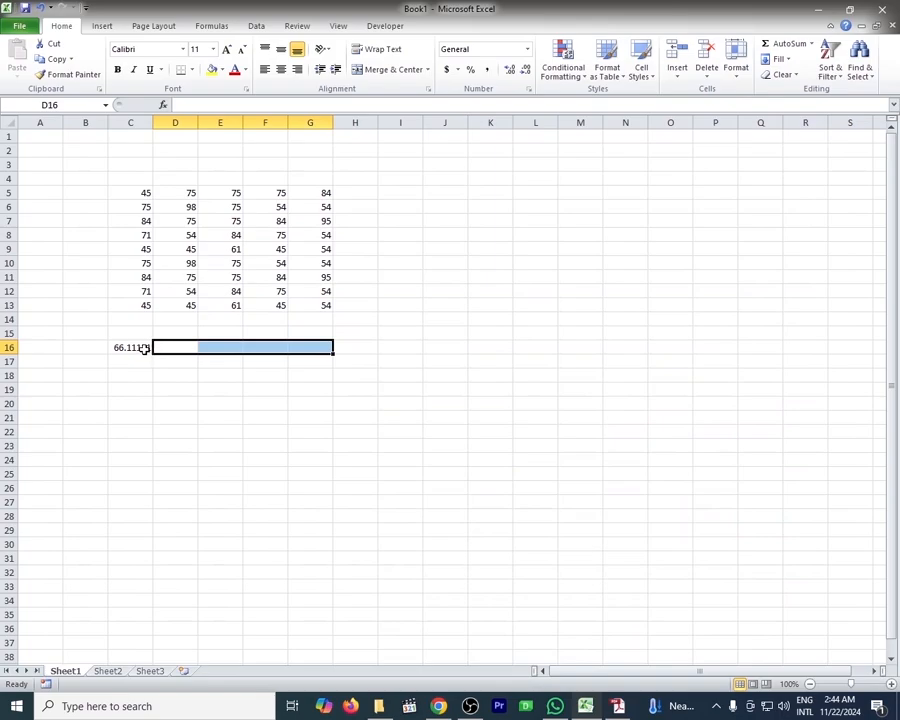
pyautogui.click(141, 347)
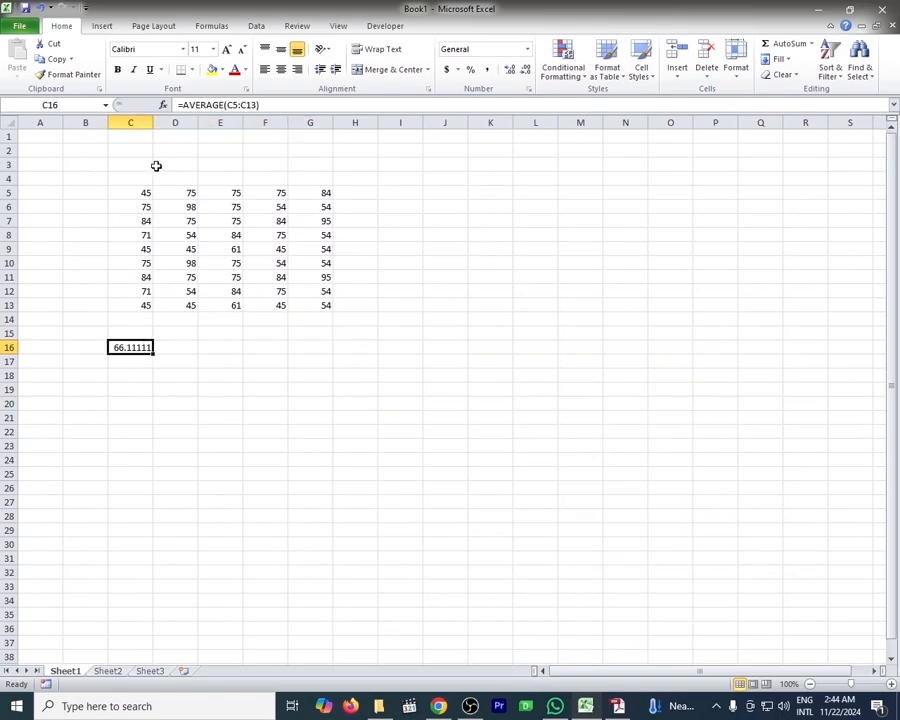
pyautogui.click(224, 104)
pyautogui.press('BackSpace')
pyautogui.press('BackSpace')
pyautogui.press('BackSpace')
pyautogui.press('BackSpace')
pyautogui.press('BackSpace')
pyautogui.press('BackSpace')
pyautogui.press('BackSpace')
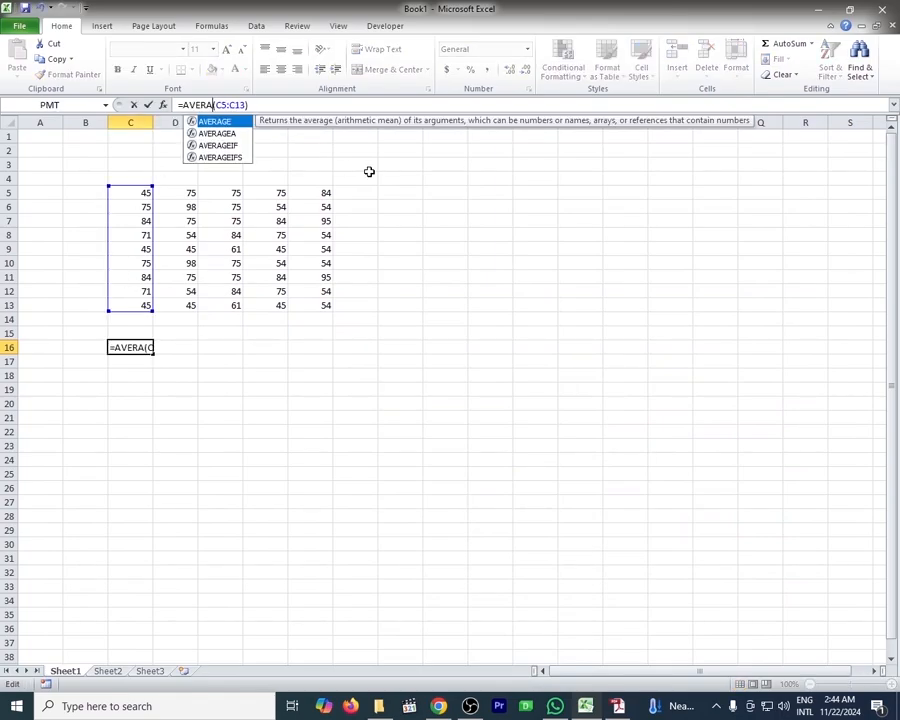
pyautogui.write('Max')
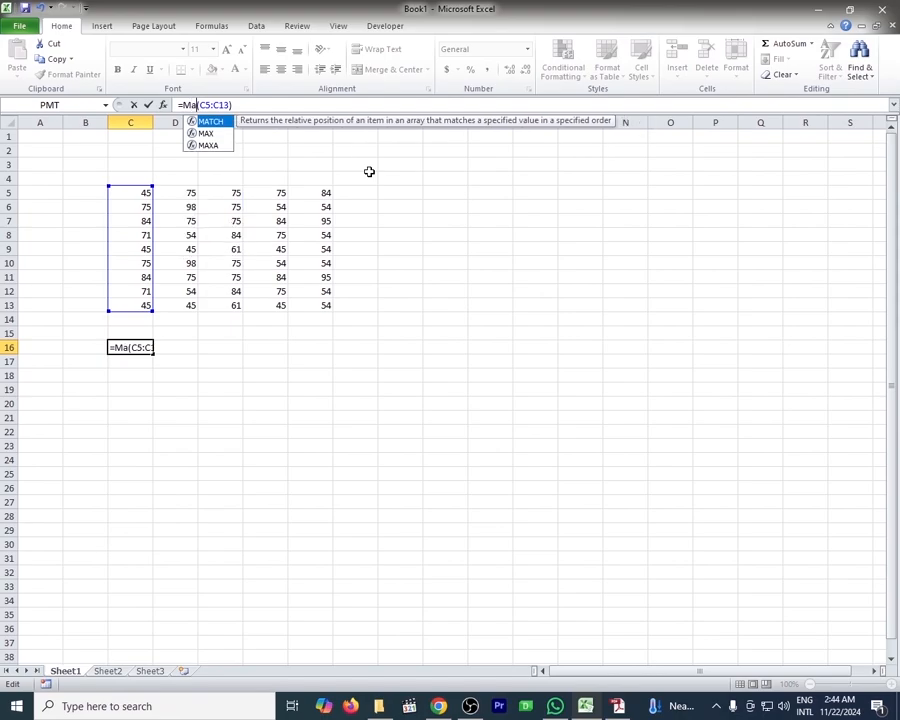
pyautogui.press('Return')
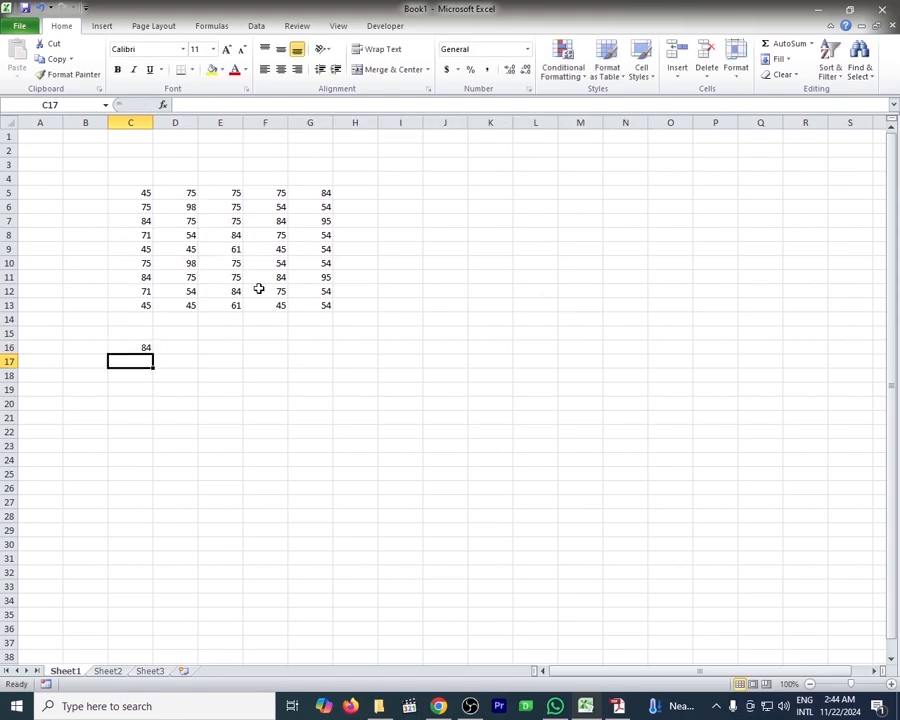
pyautogui.click(145, 346)
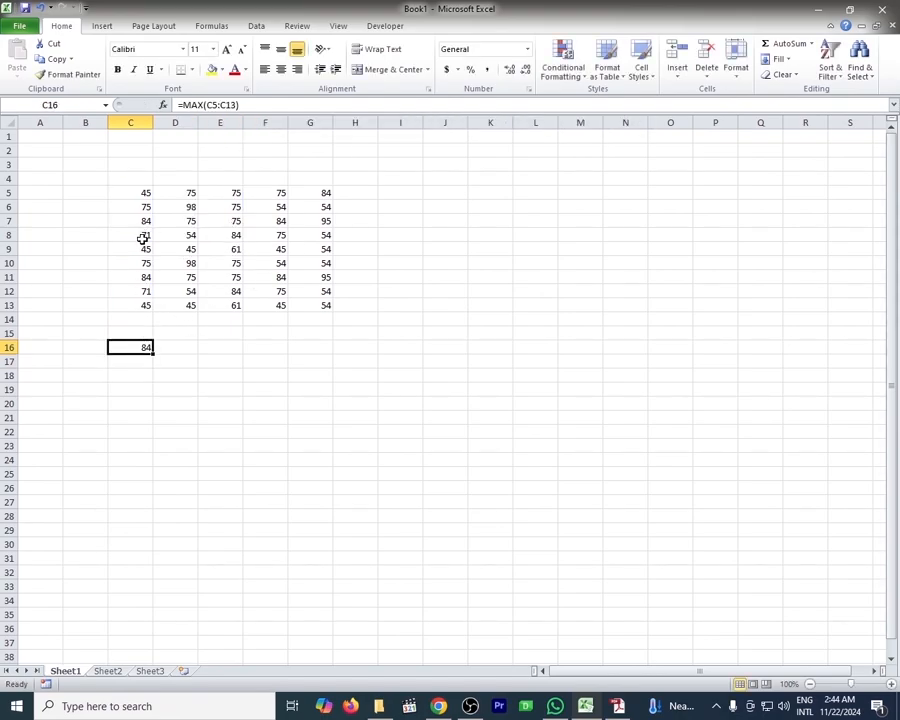
# Set C8 to 100 to test how the MAX formula in C16 responds.
pyautogui.click(143, 236)
pyautogui.write('1')
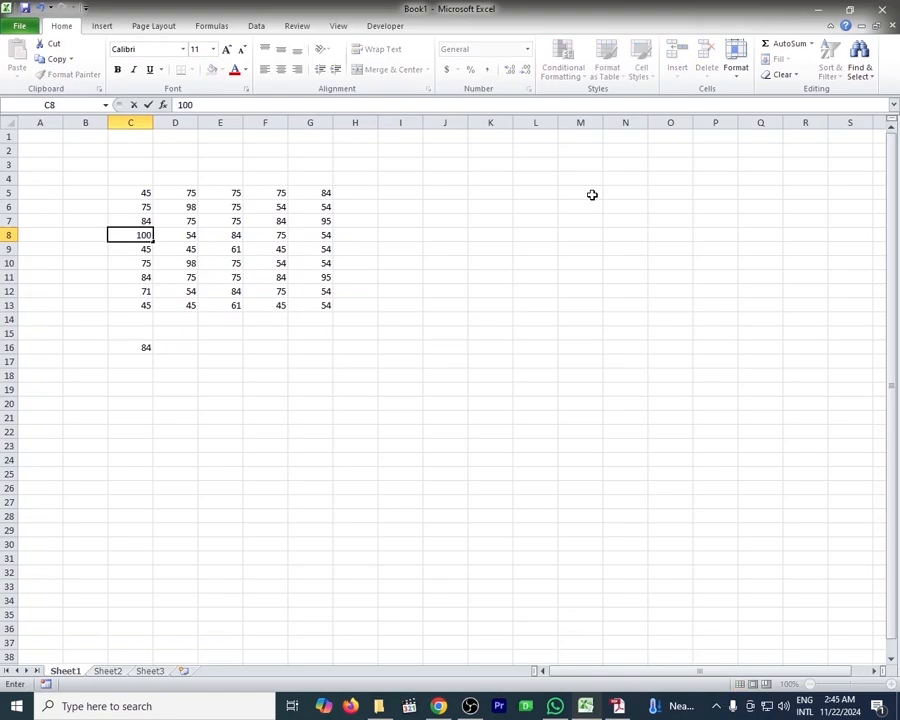
pyautogui.press('Tab')
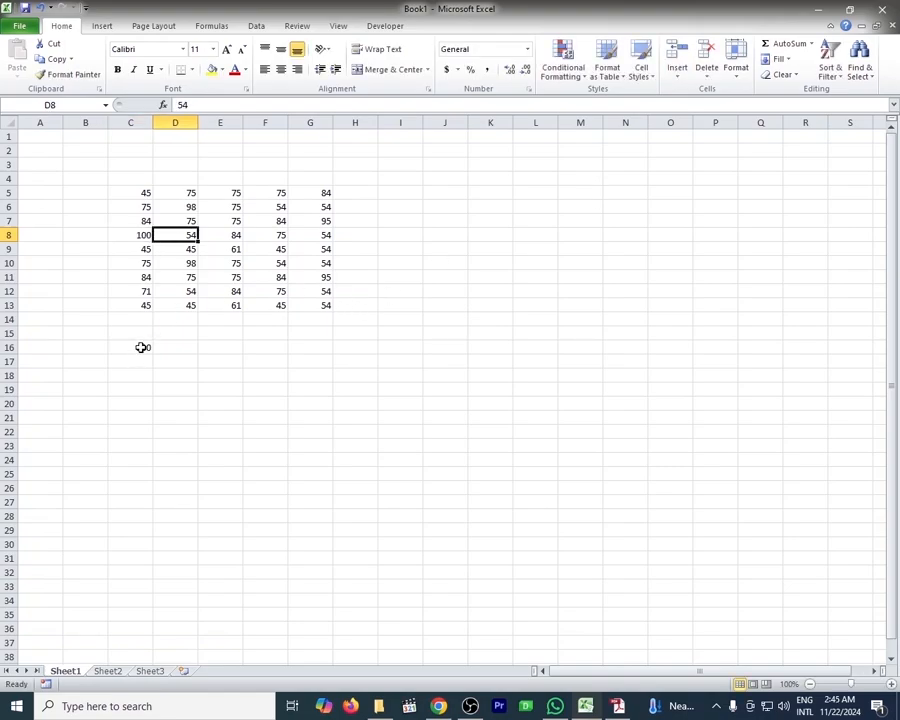
pyautogui.click(135, 264)
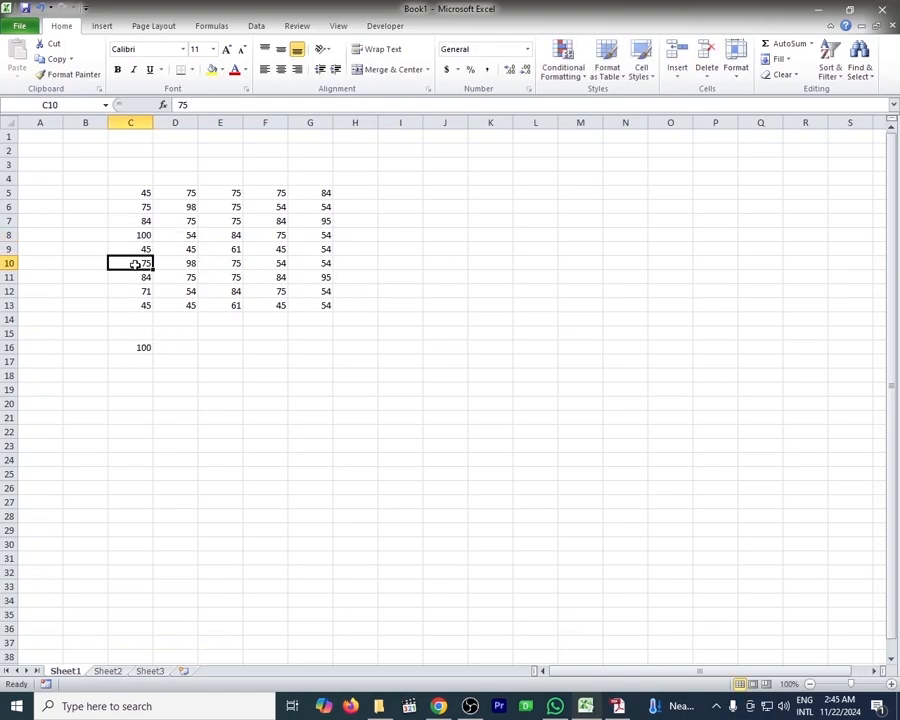
# Change the function in C16 from MAX to MIN, keeping the range C5:C13.
pyautogui.click(143, 346)
pyautogui.click(204, 104)
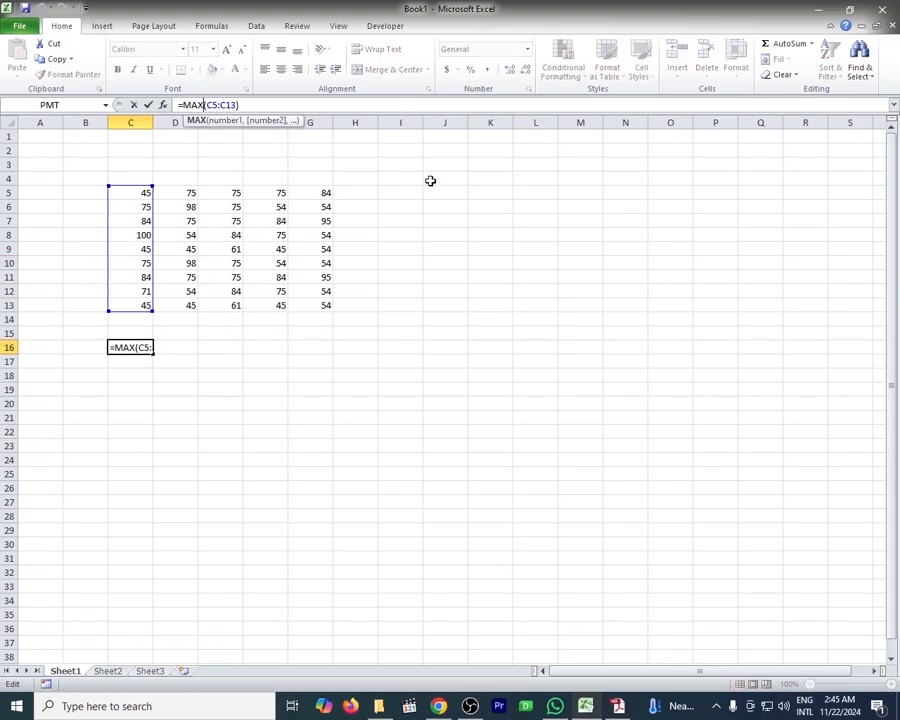
pyautogui.press('BackSpace')
pyautogui.press('BackSpace')
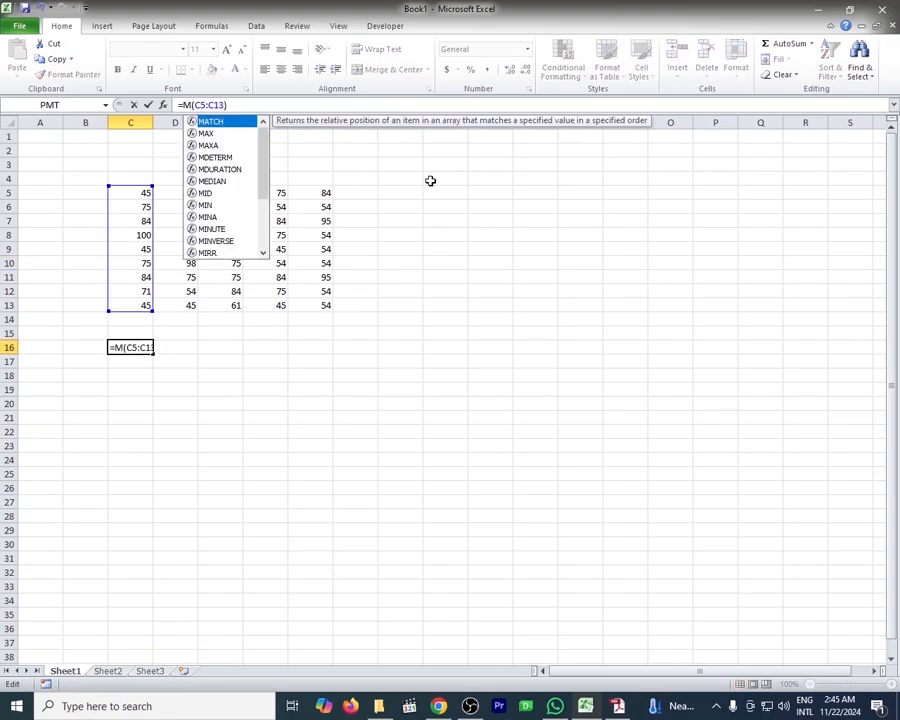
pyautogui.write('in')
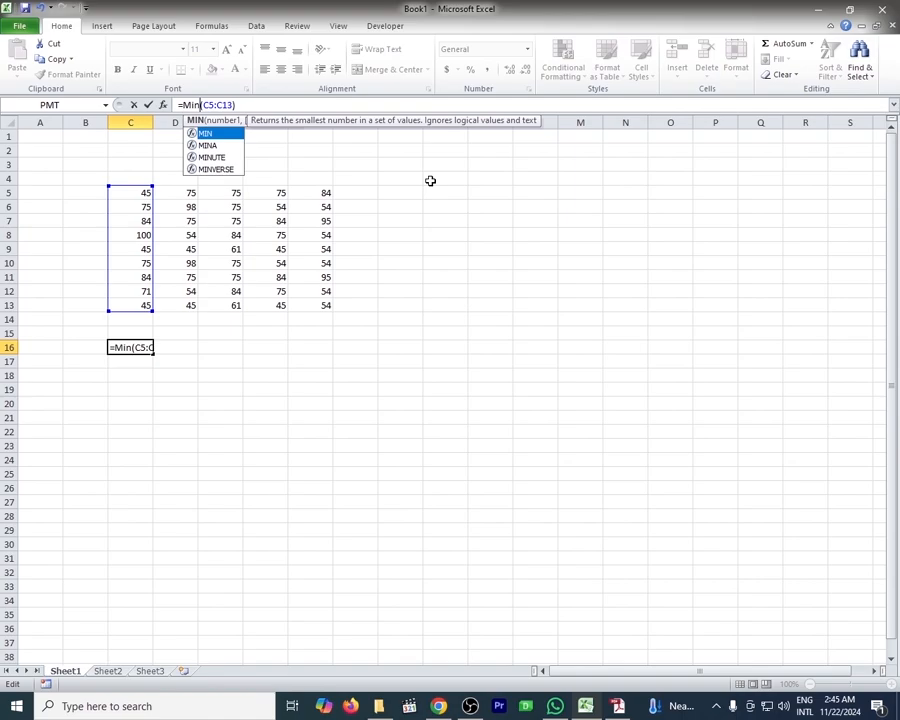
pyautogui.press('Return')
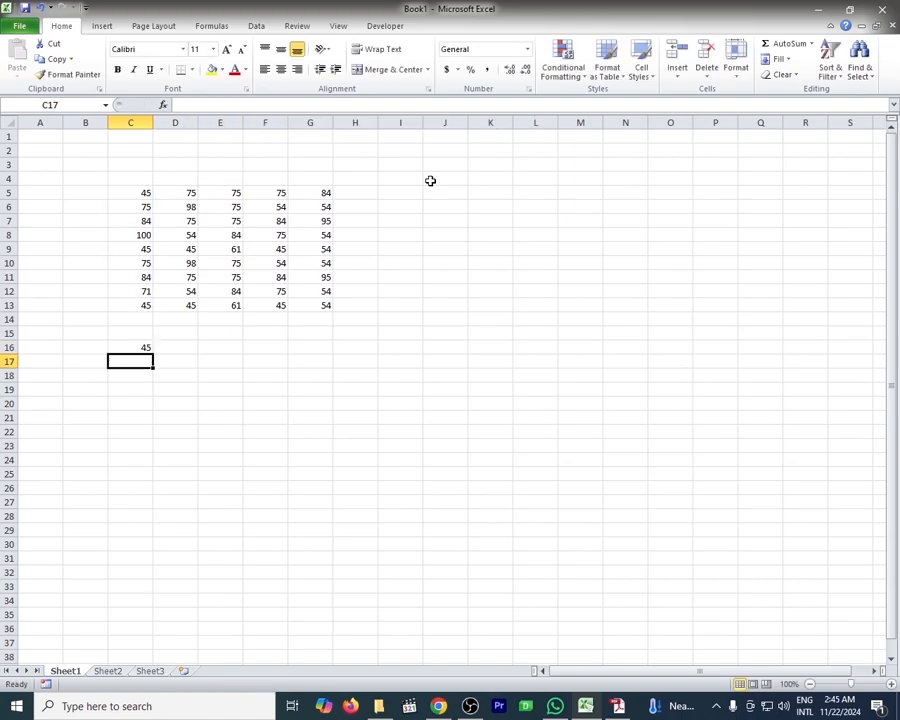
pyautogui.click(137, 349)
# Set C10 to 10 to test how the MIN formula in C16 responds.
pyautogui.click(142, 262)
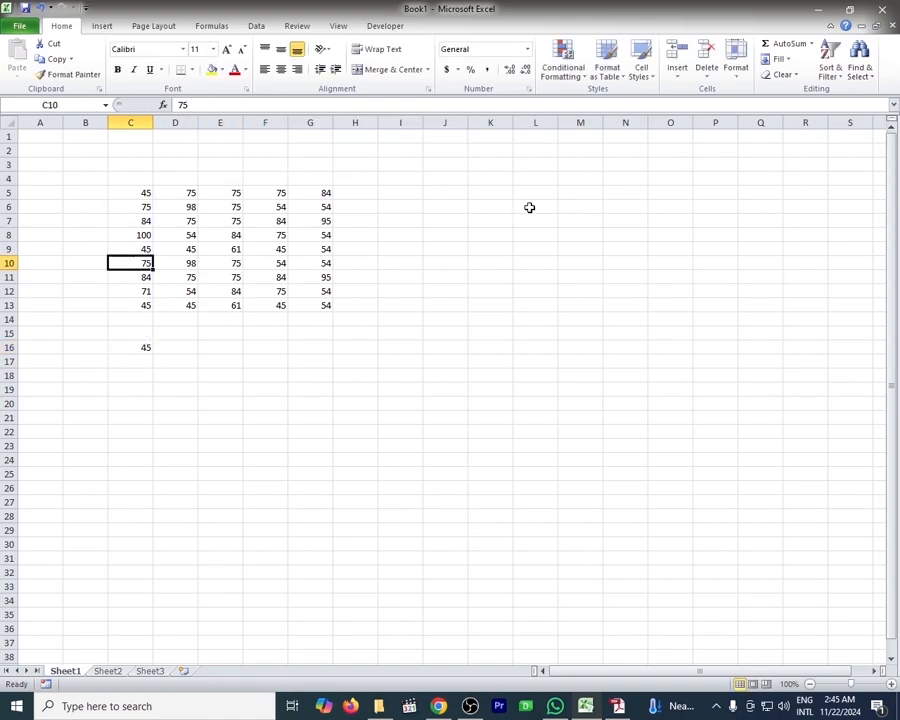
pyautogui.write('10')
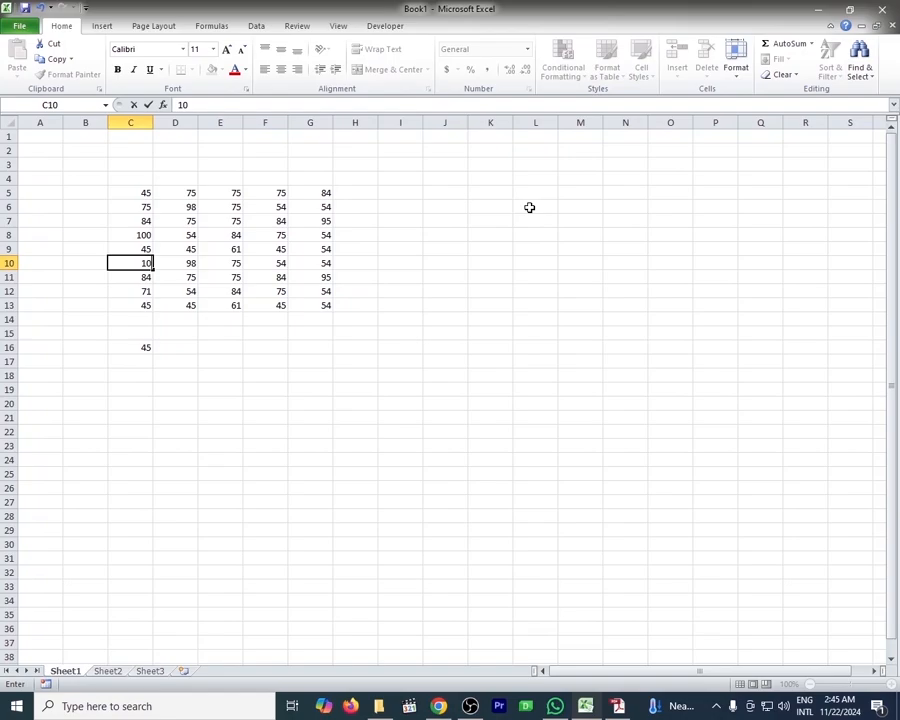
pyautogui.press('Tab')
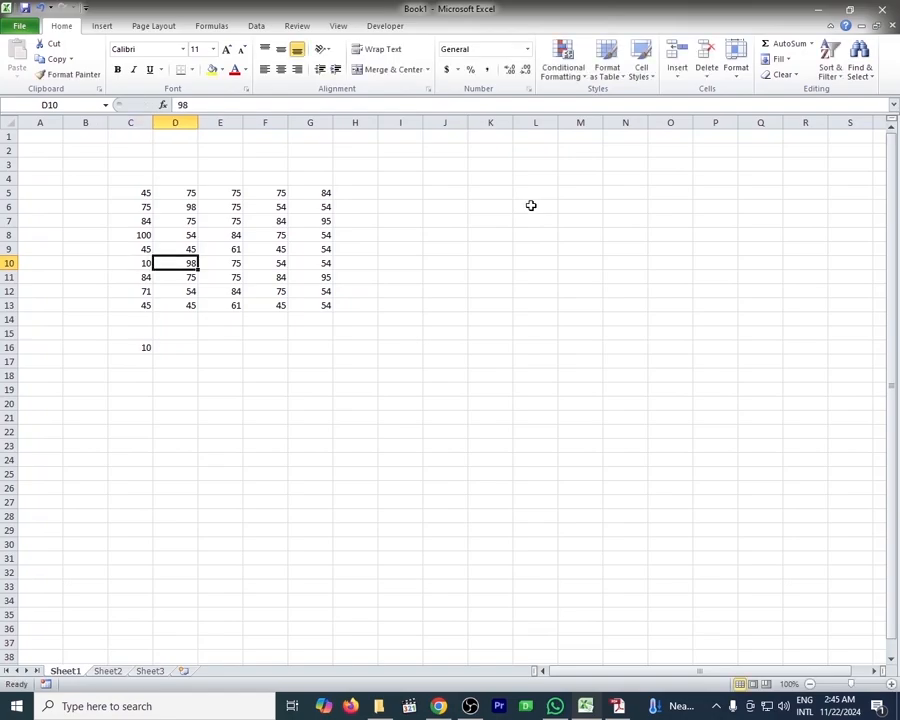
pyautogui.click(145, 352)
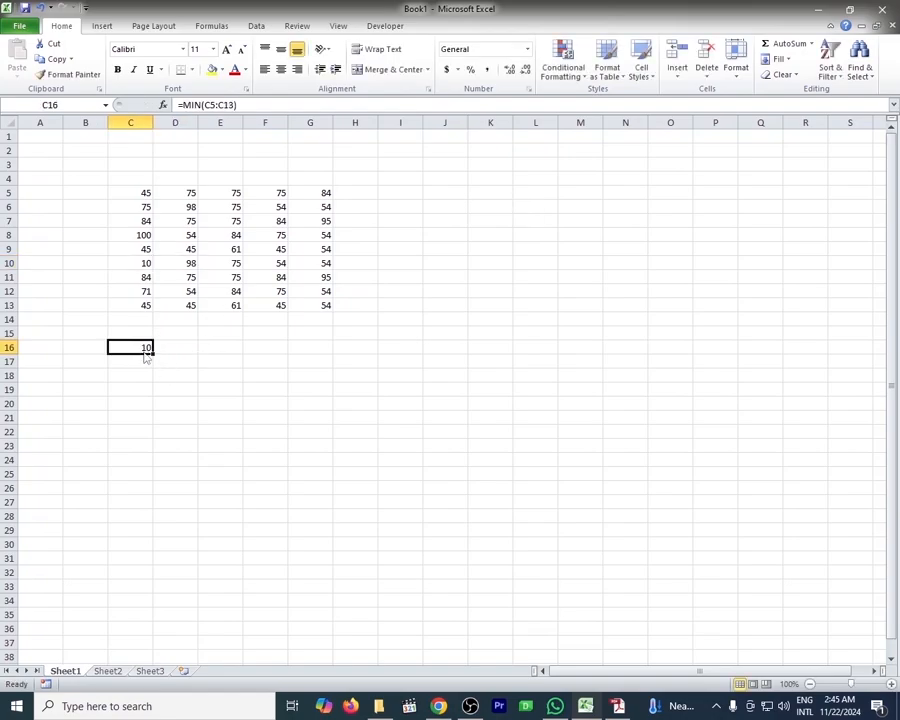
# Switch to the PDF guide in Adobe Reader to consult the statistical function examples.
pyautogui.click(617, 706)
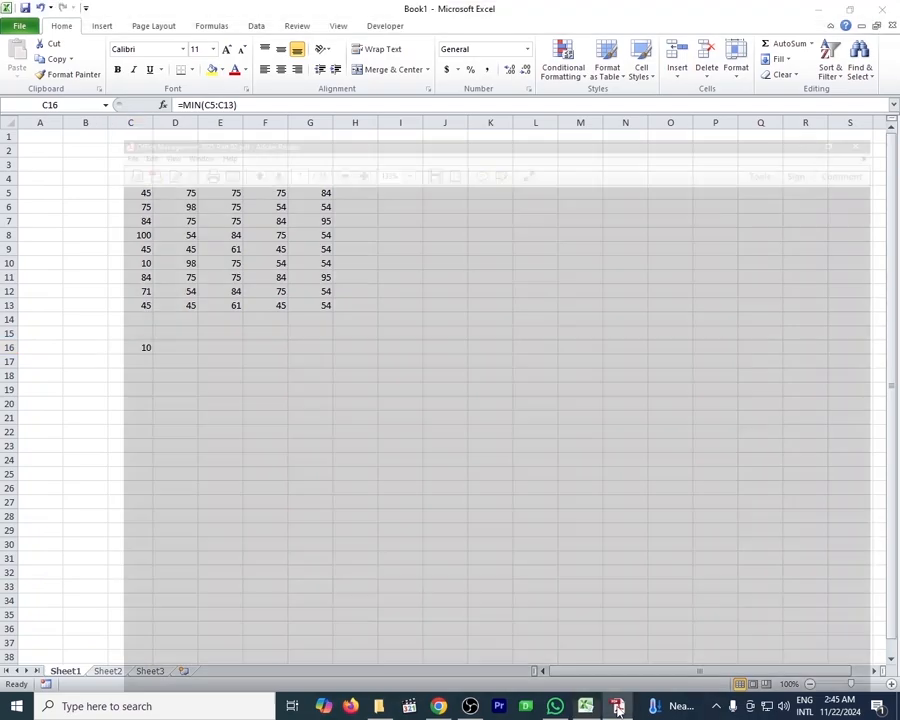